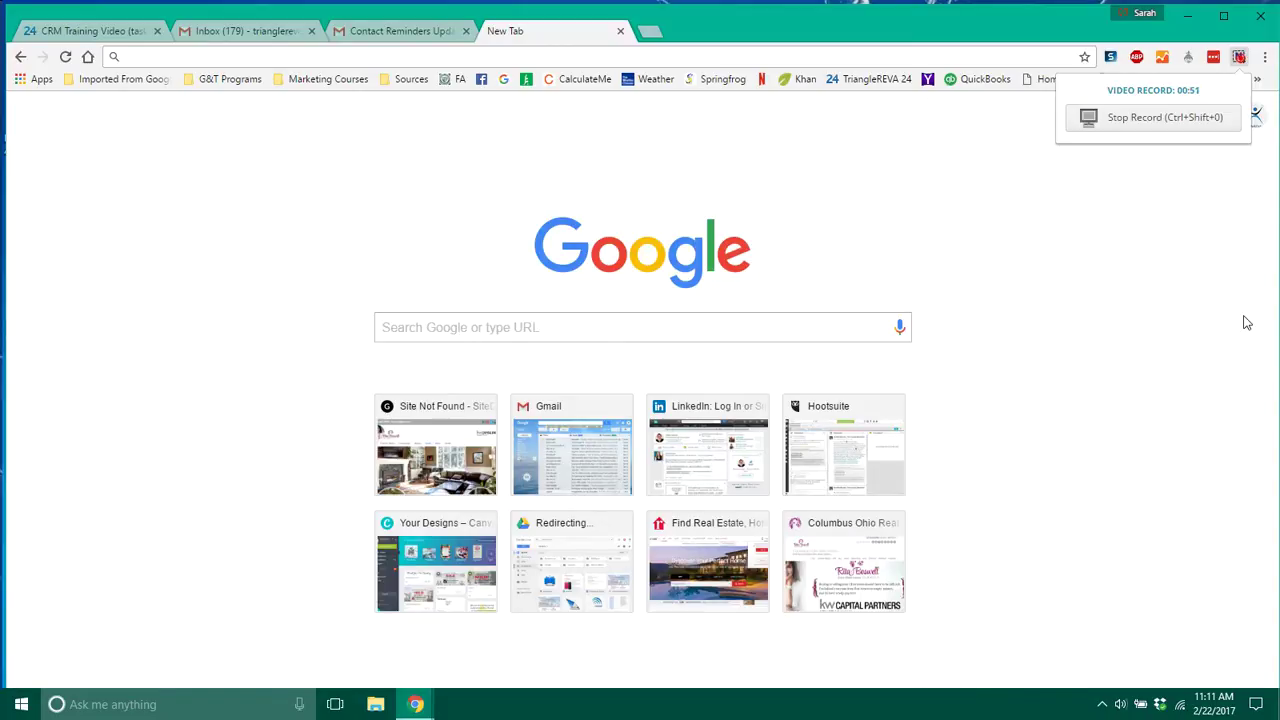
Load the DaknoAdmin login page at fivecountyspecialists.com/admin.
click(954, 58)
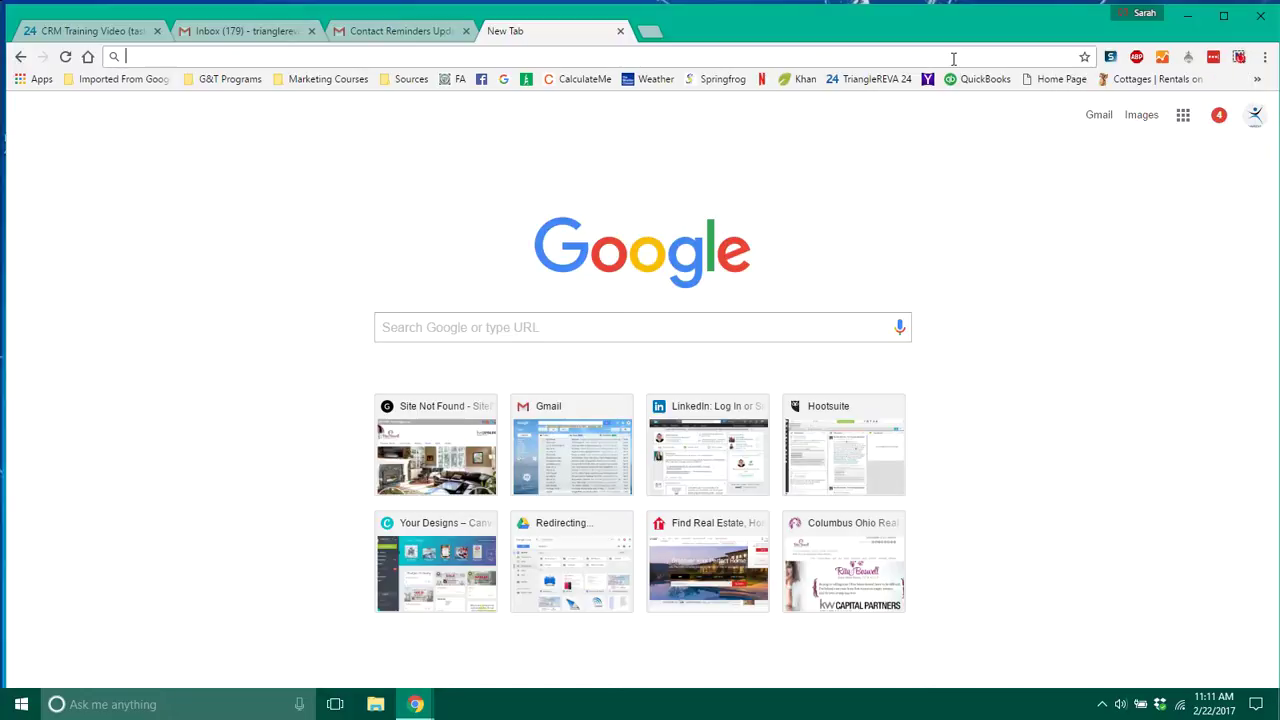
text(five)
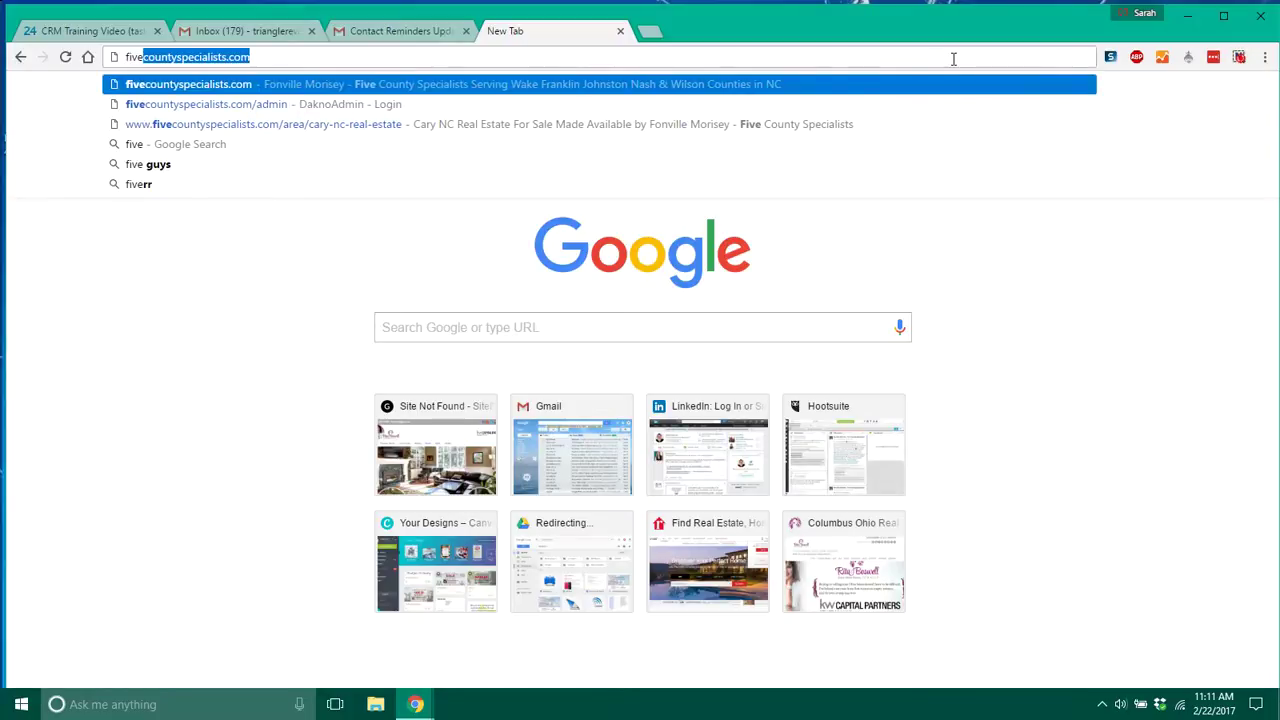
key(Right)
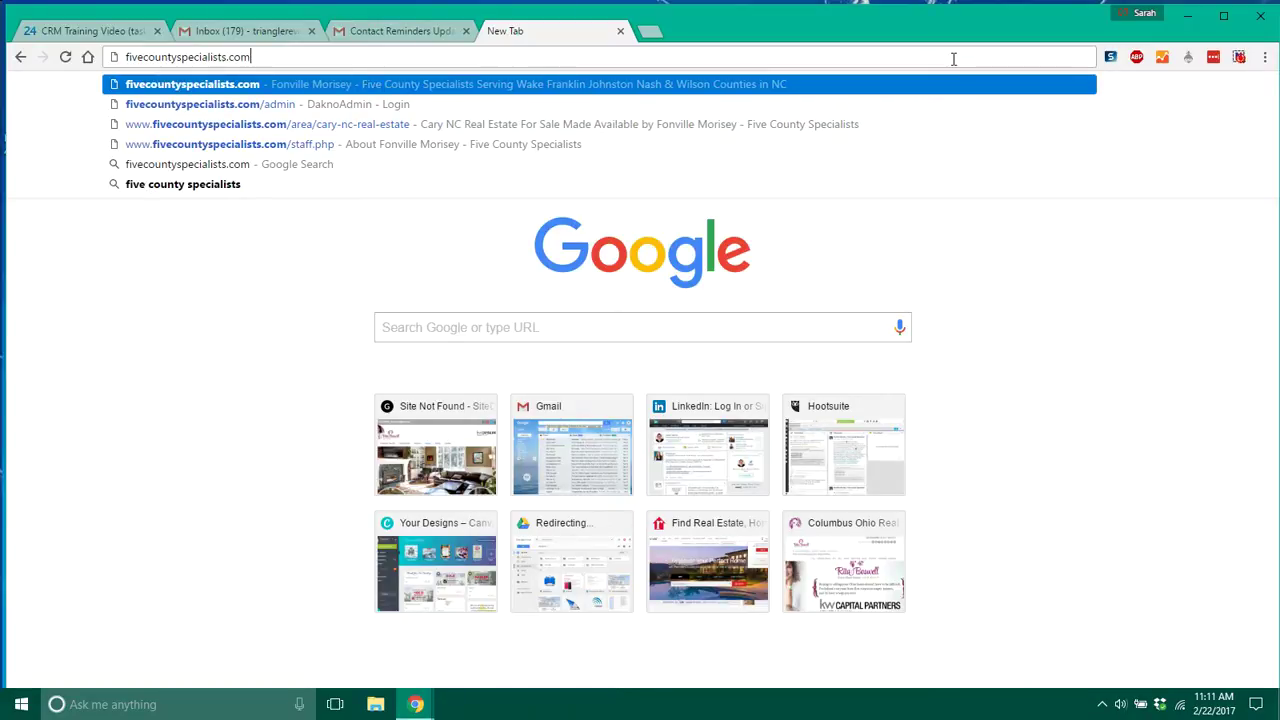
text(/)
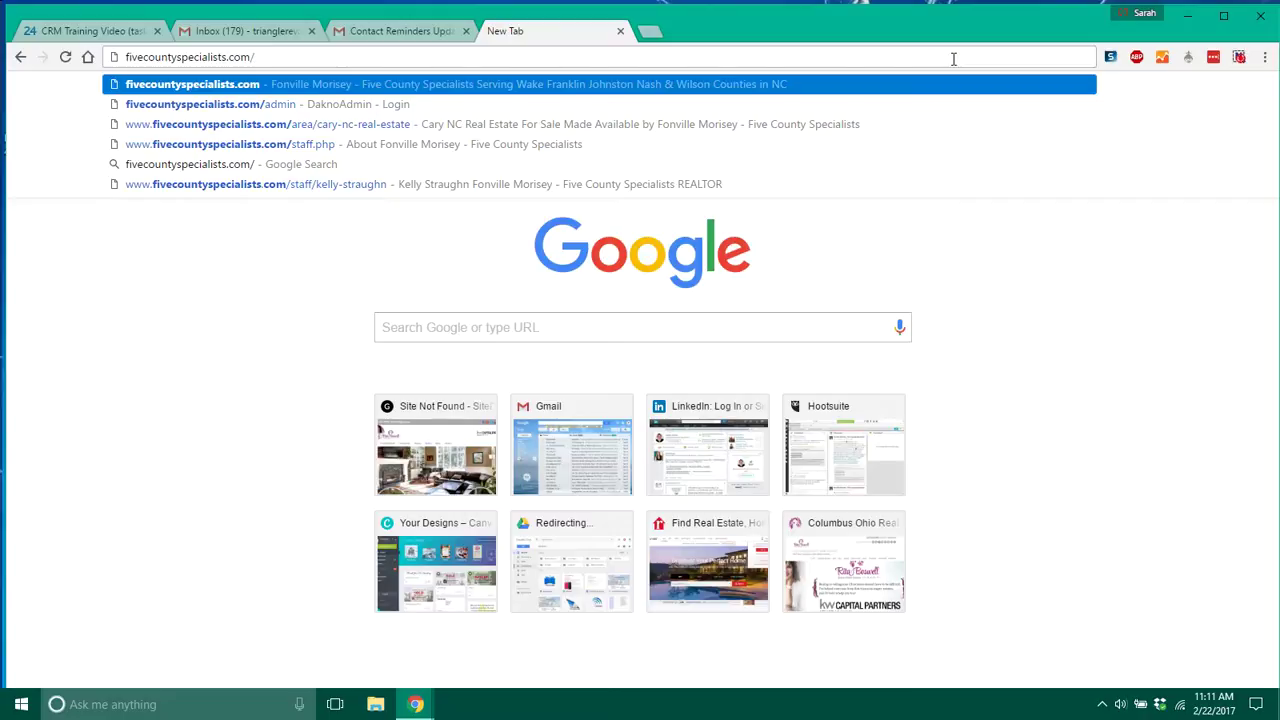
text(admin)
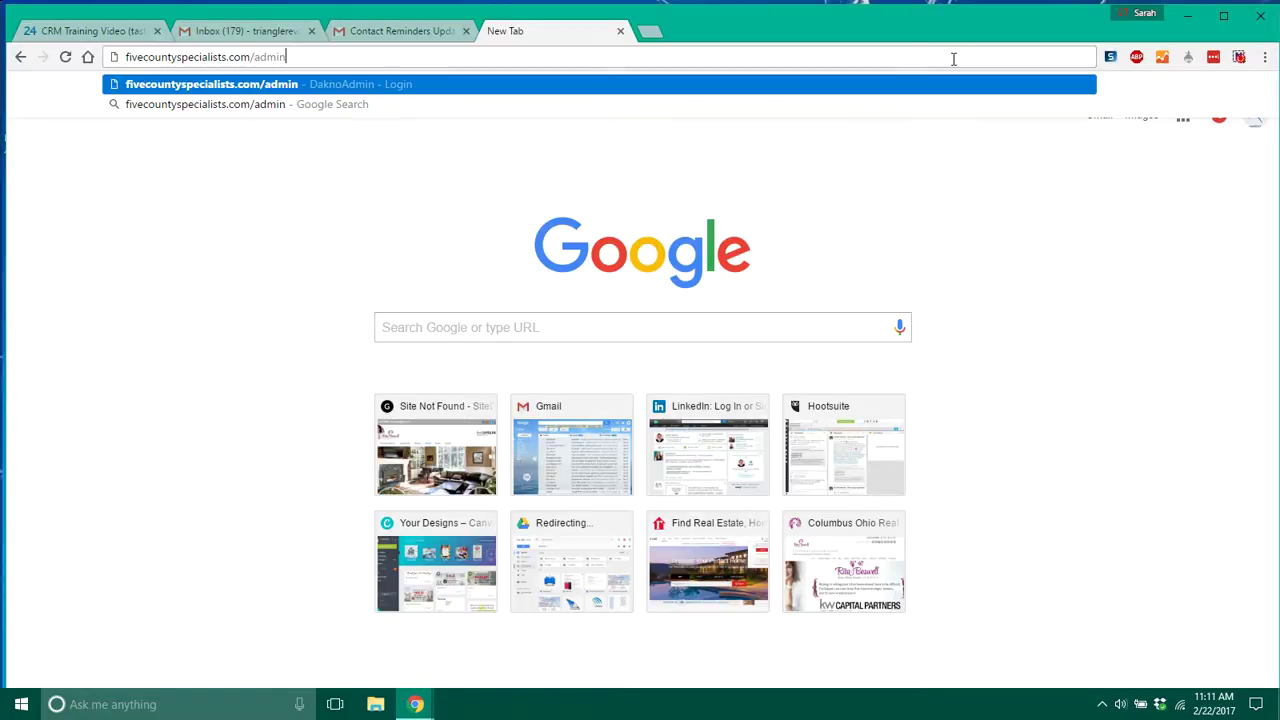
key(Return)
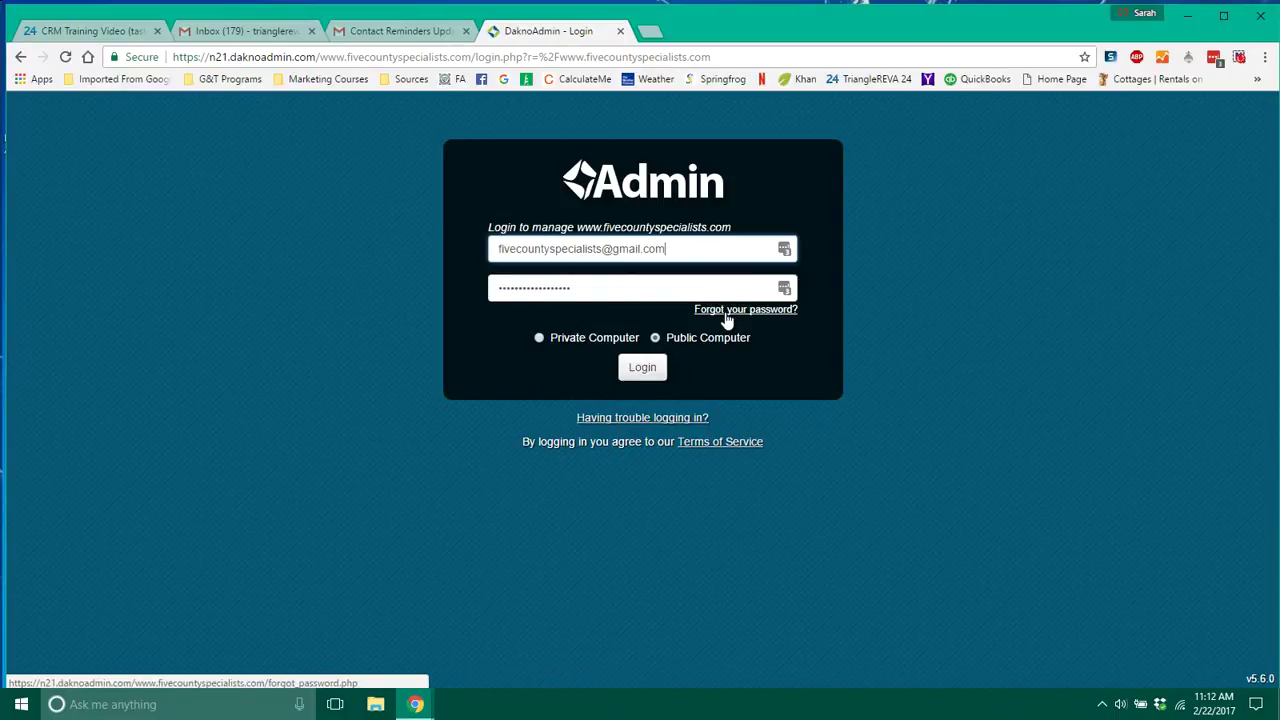
Log in with the other saved account, marked as a private computer.
click(784, 249)
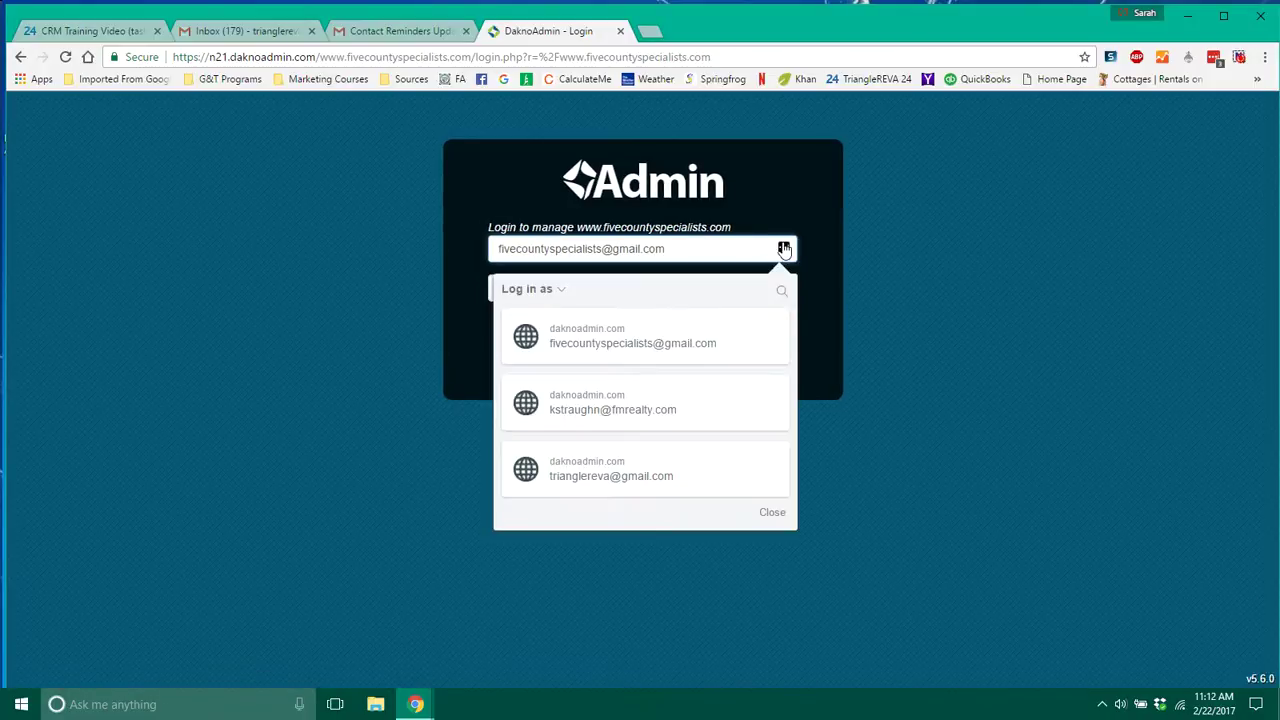
click(617, 455)
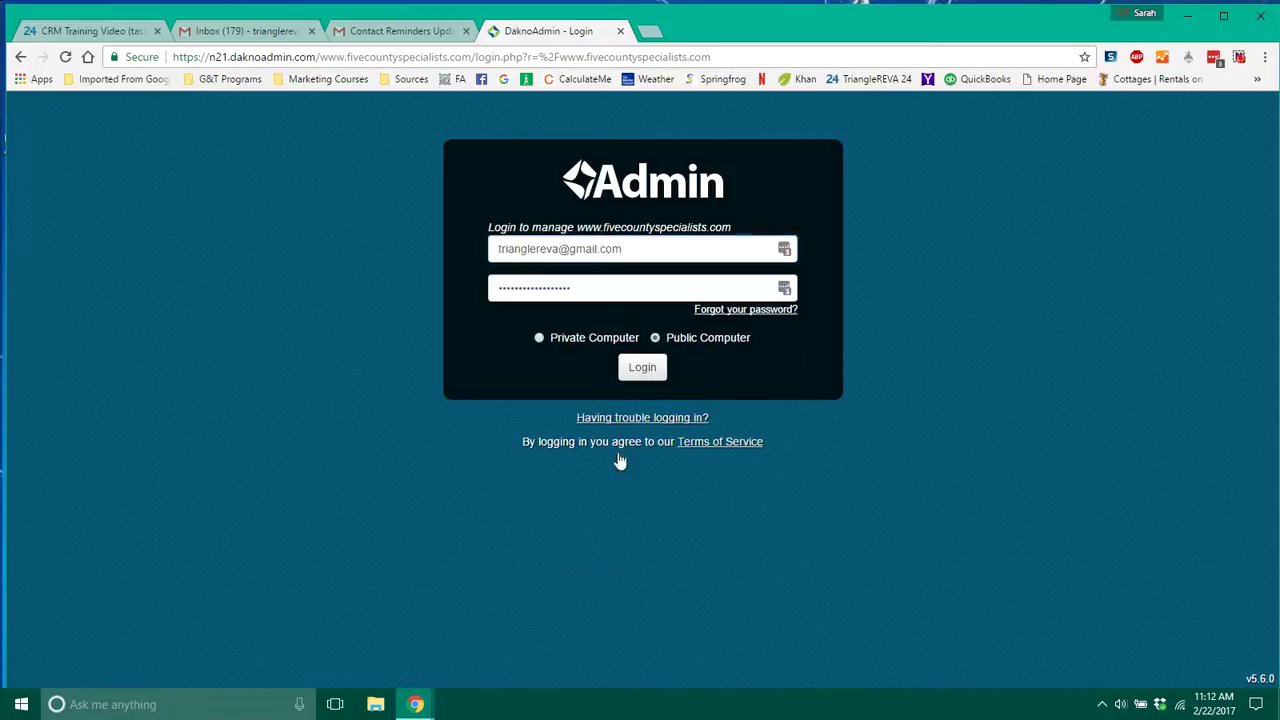
click(538, 339)
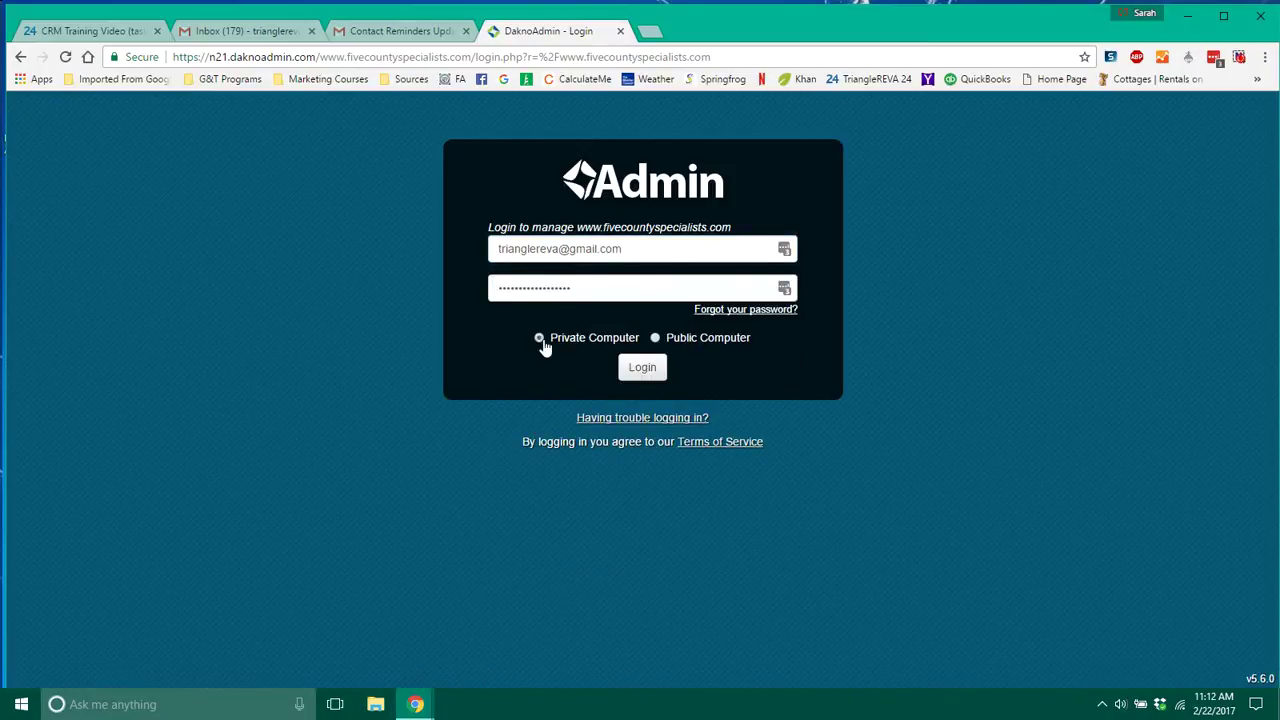
click(643, 367)
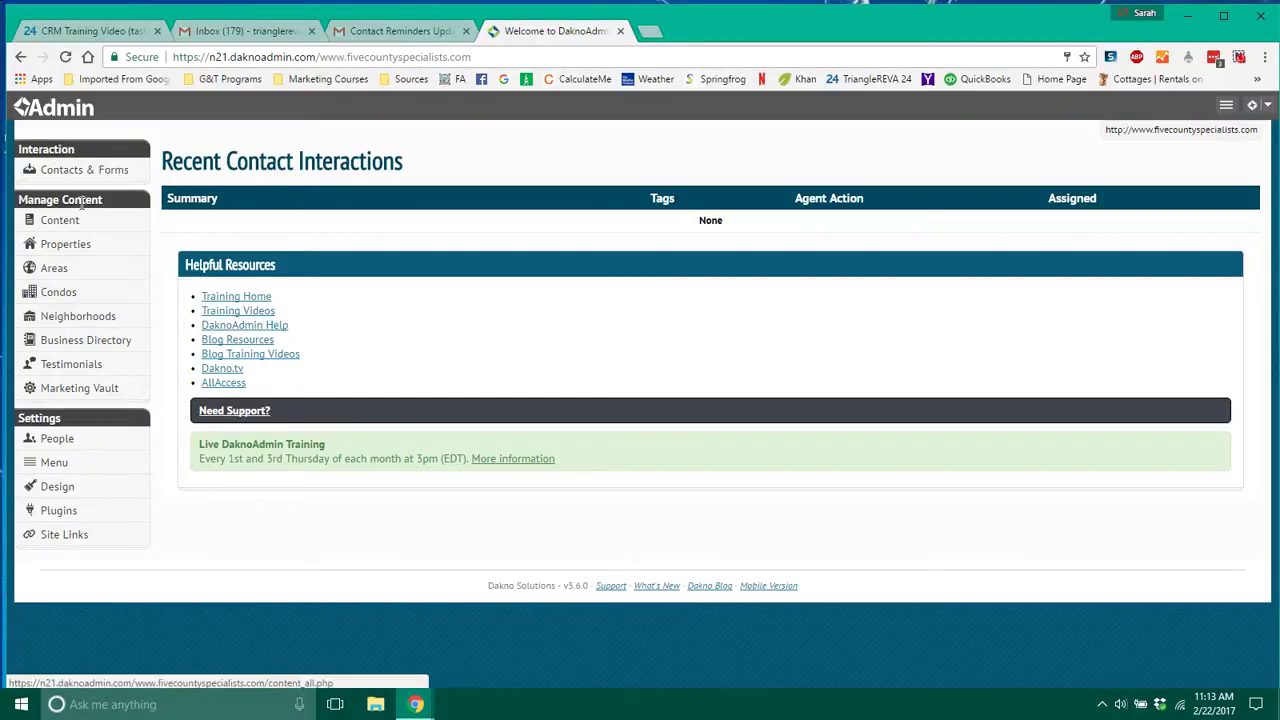
Open Contact List from the Contacts & Forms sidebar menu.
mouse_move(79, 320)
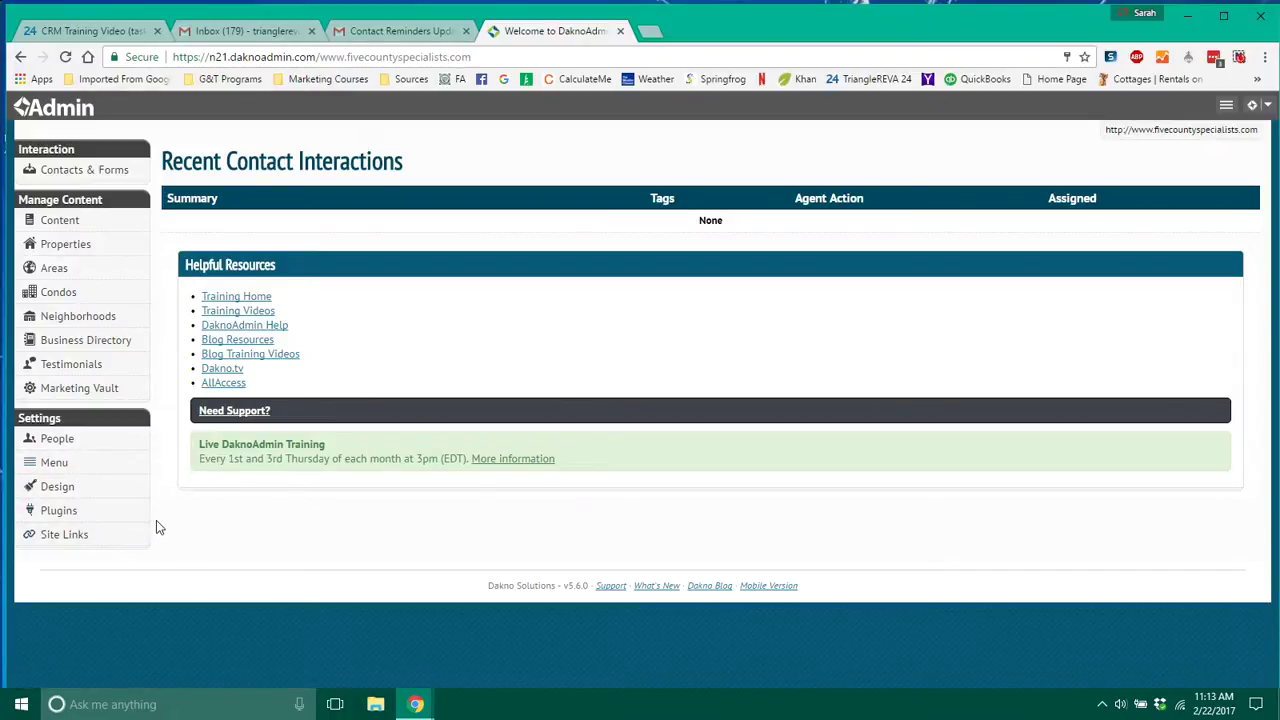
mouse_move(143, 370)
mouse_move(144, 171)
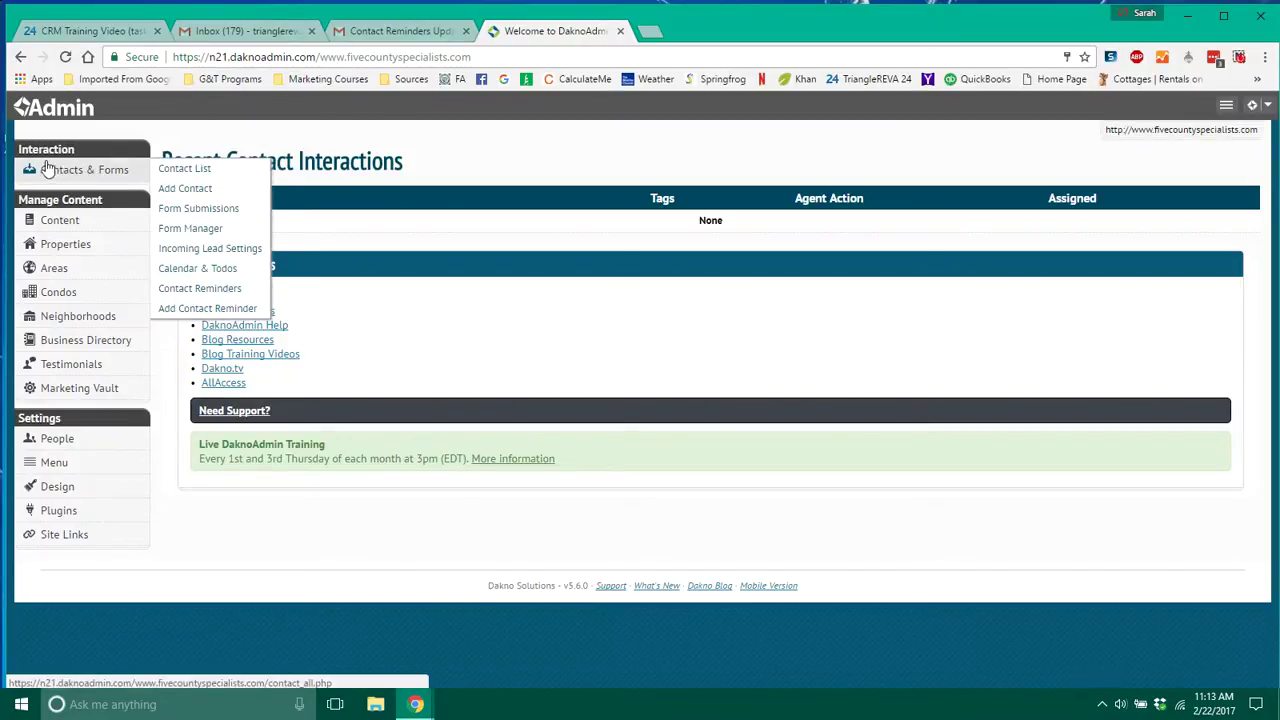
click(124, 171)
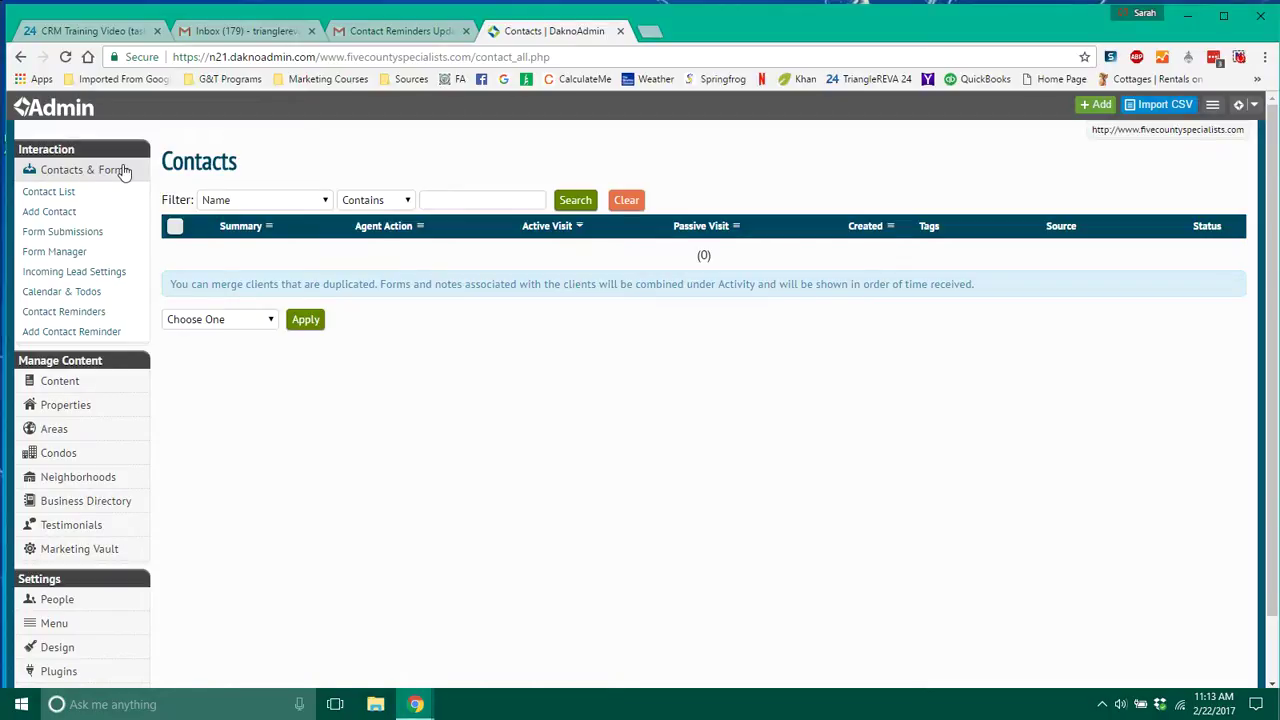
Start a new contact and enter its first and last name, e-mail and home phone.
click(50, 212)
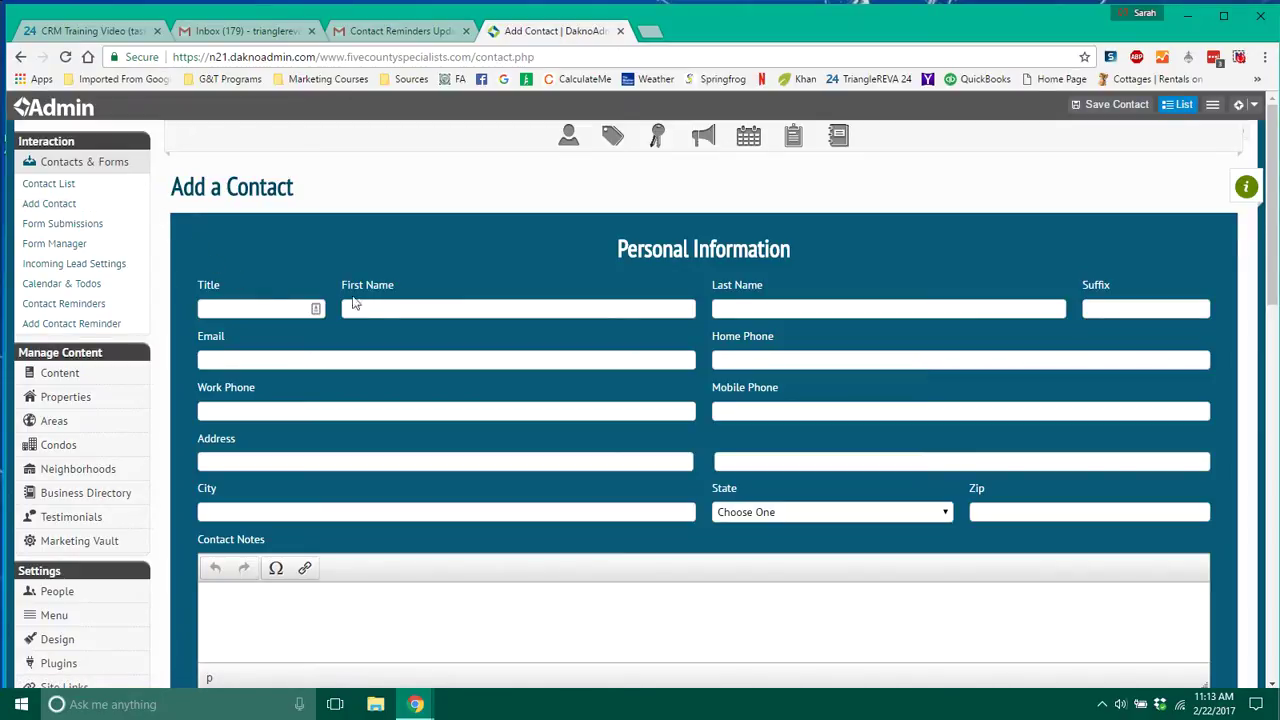
click(395, 307)
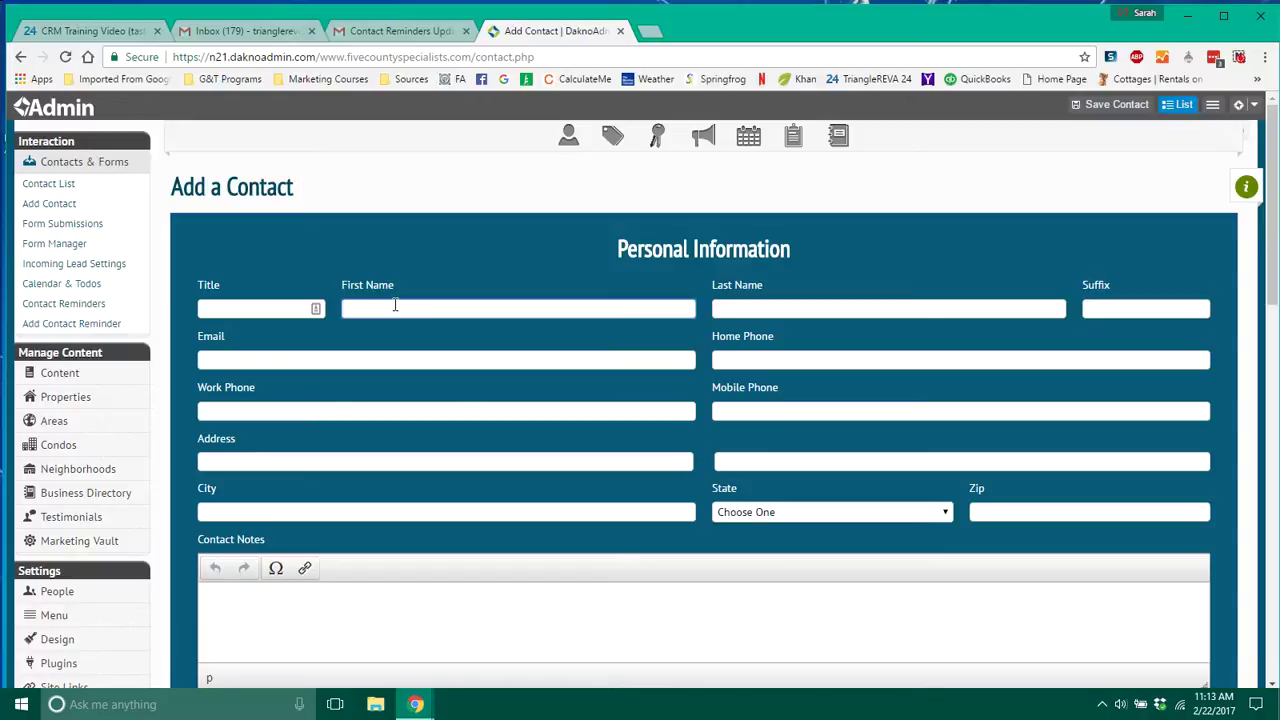
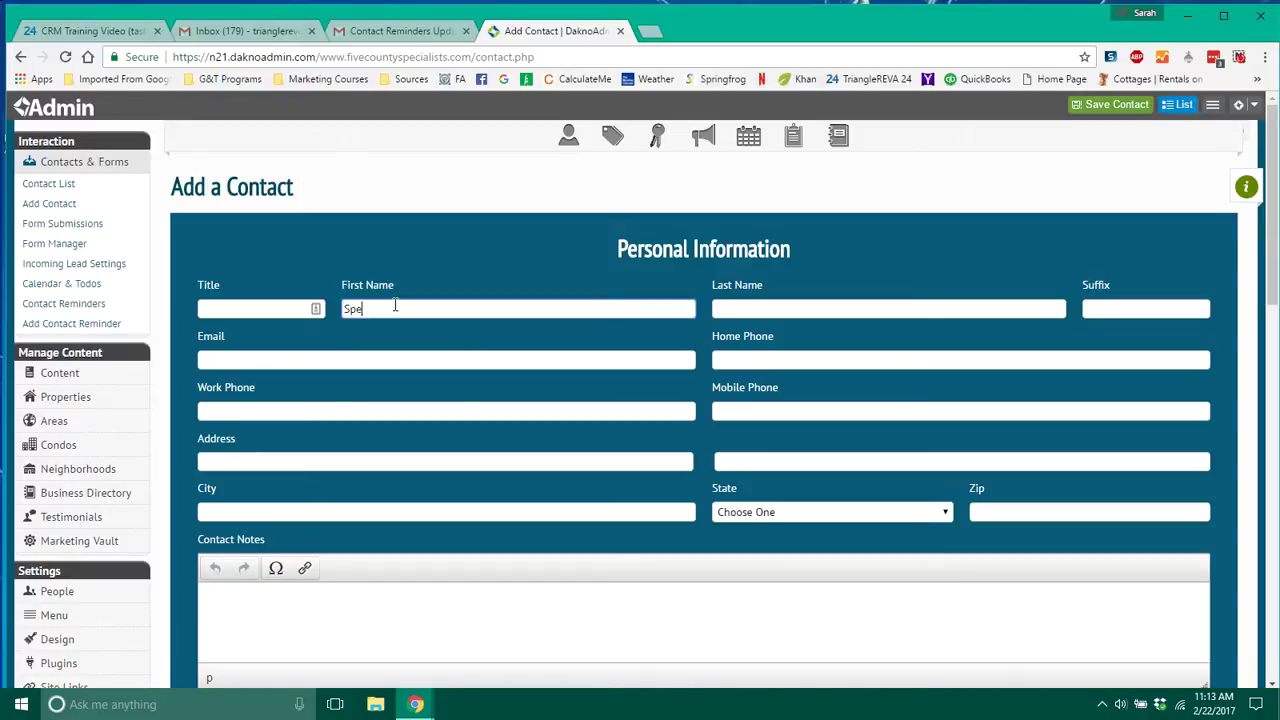
key(Tab)
key(BackSpace)
key(Tab)
key(Tab)
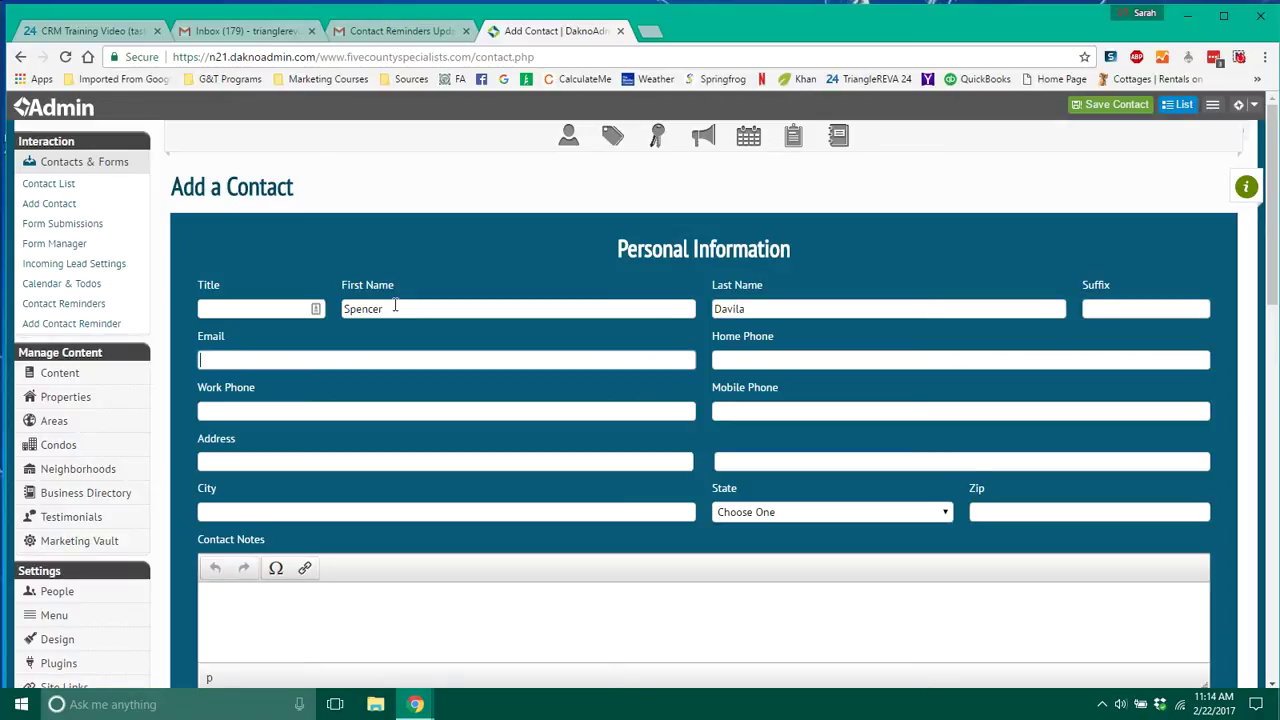
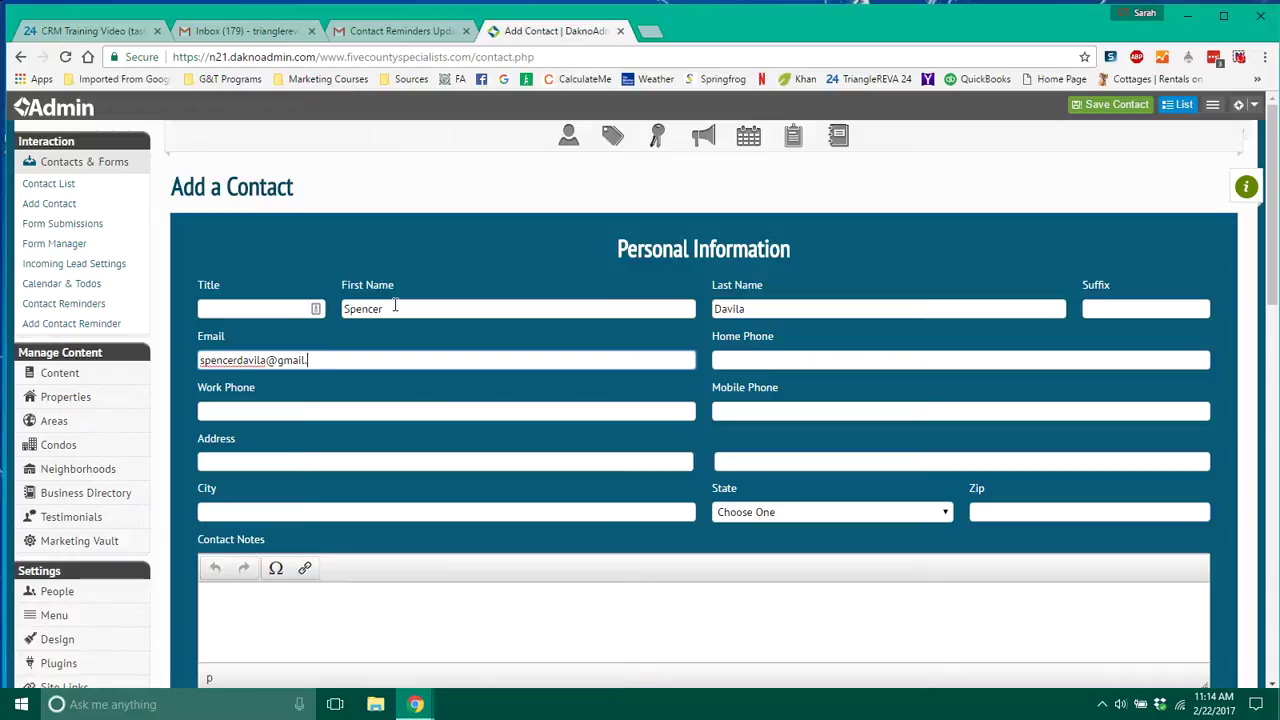
key(Tab)
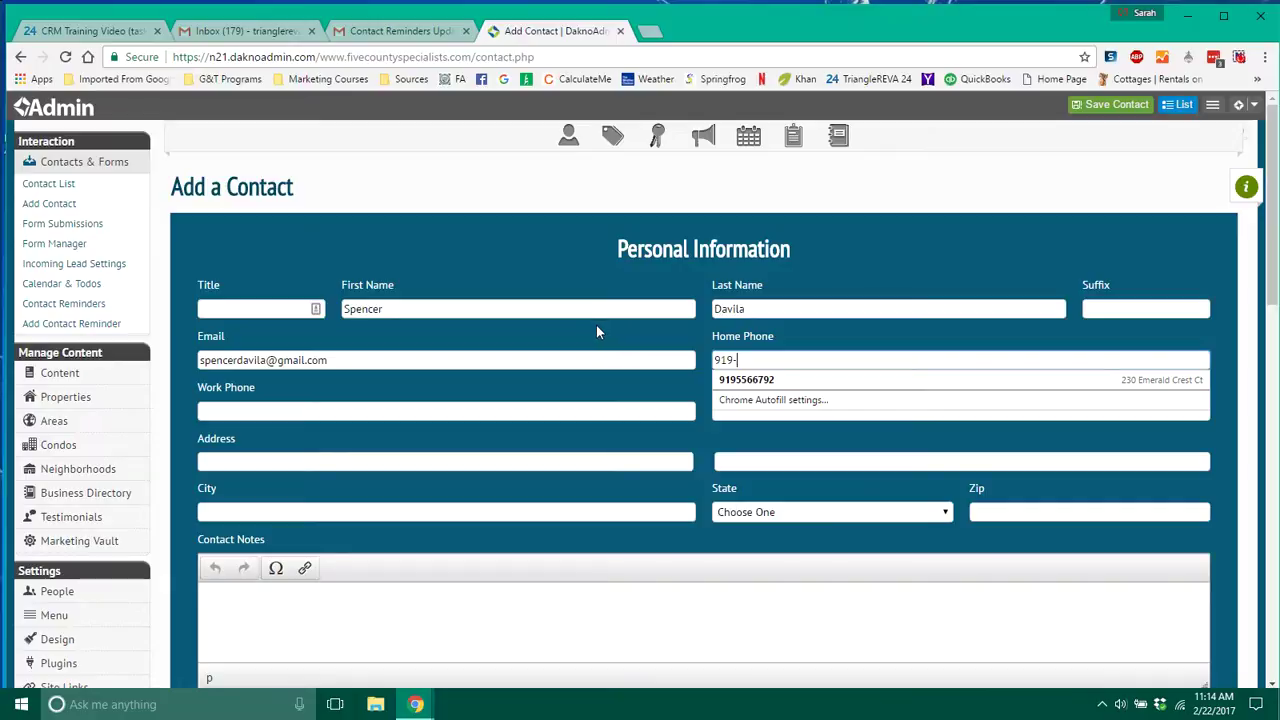
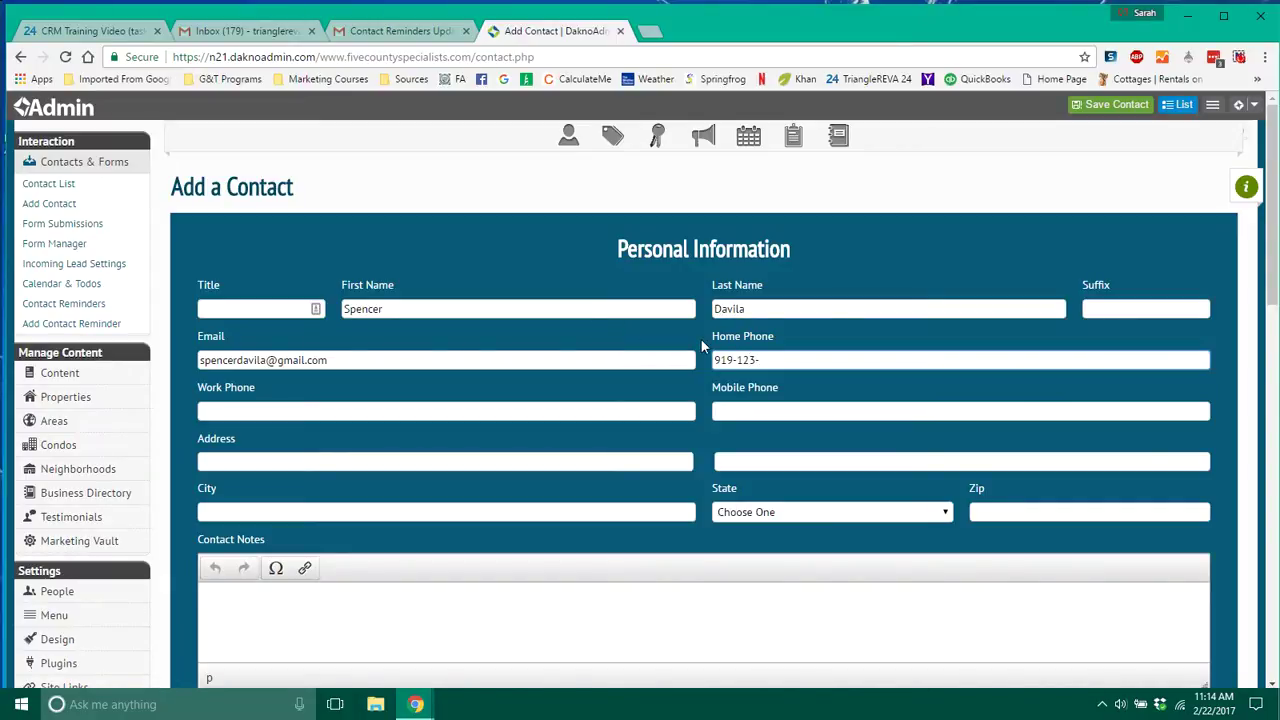
Enter the contact's street address, city Raleigh and state North Carolina.
click(627, 470)
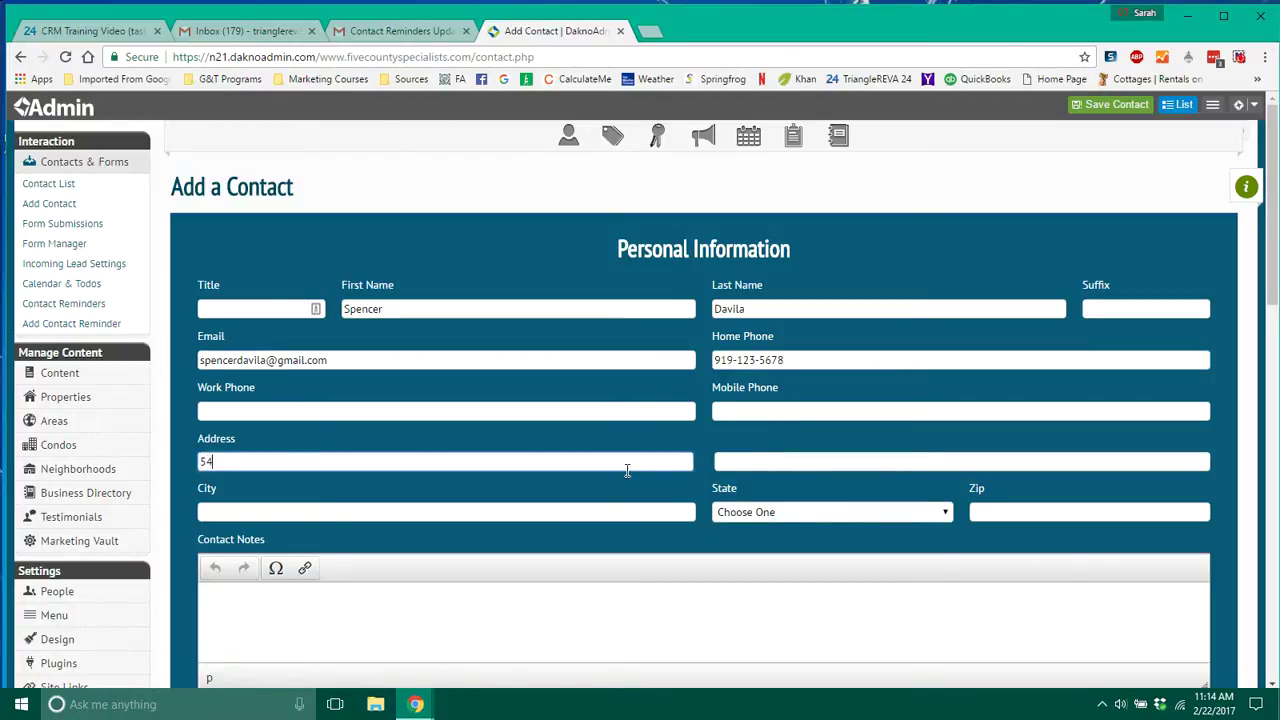
click(647, 505)
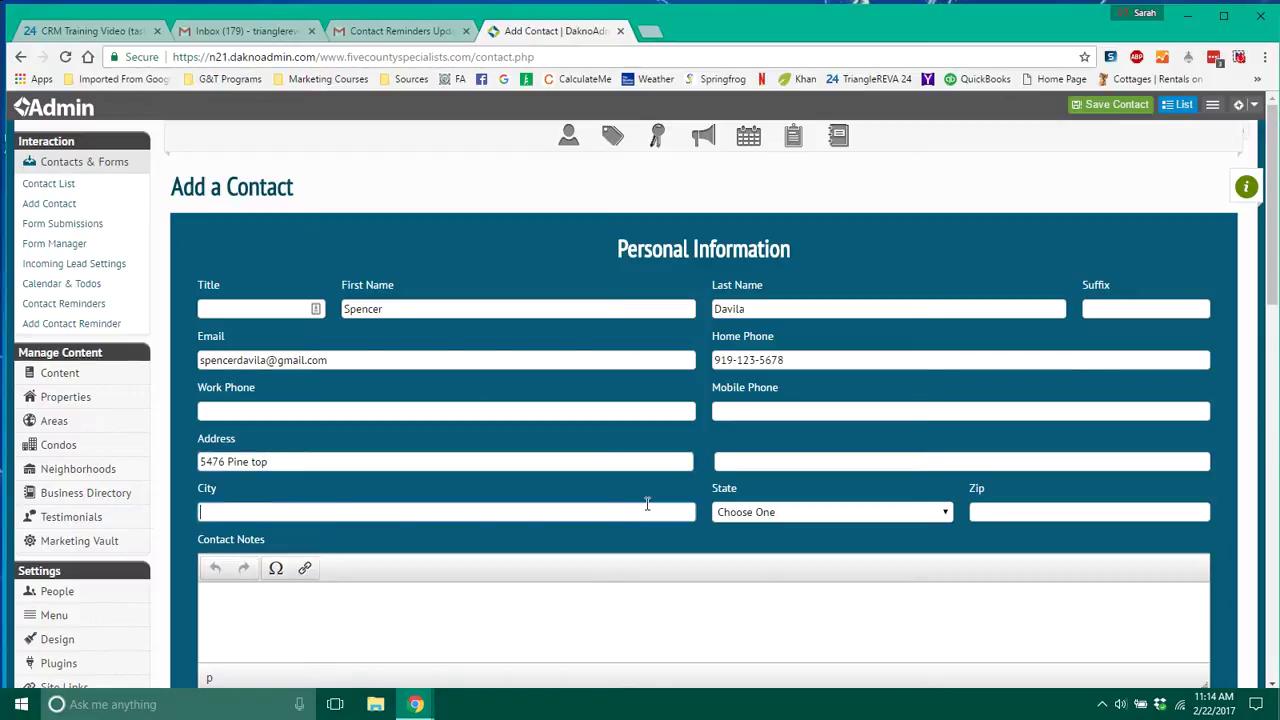
text(Ral)
click(629, 531)
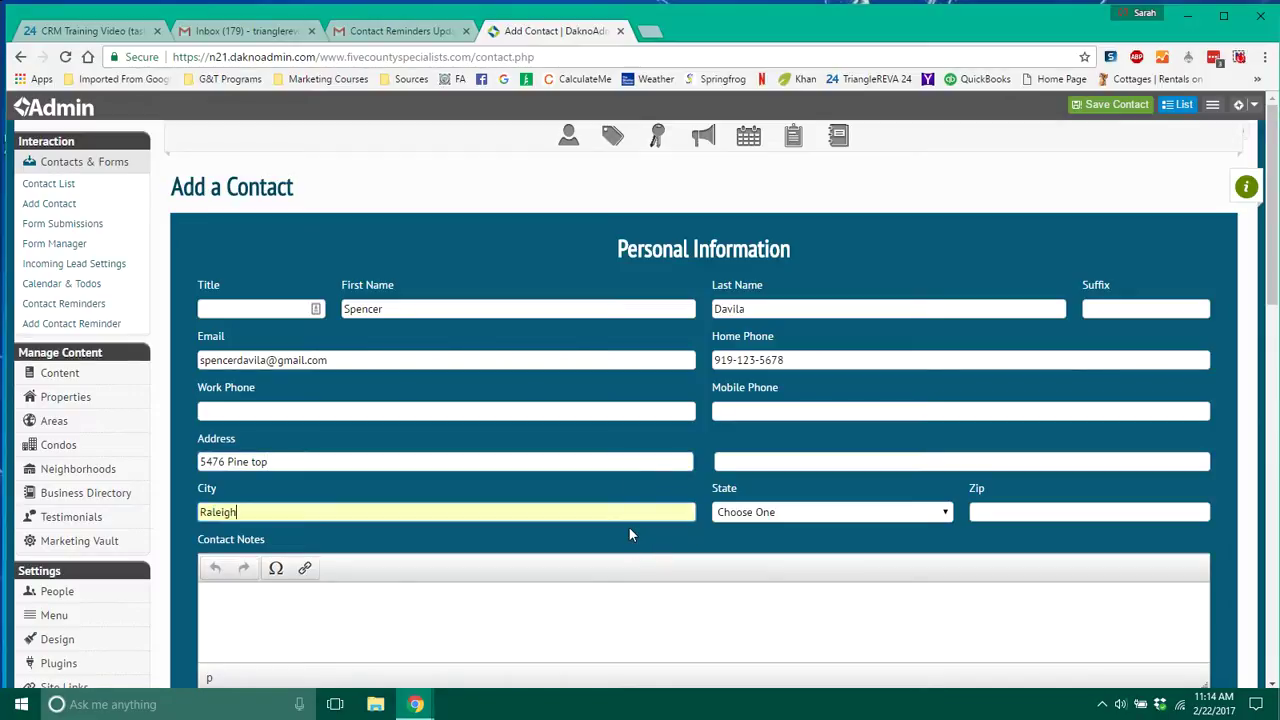
click(905, 512)
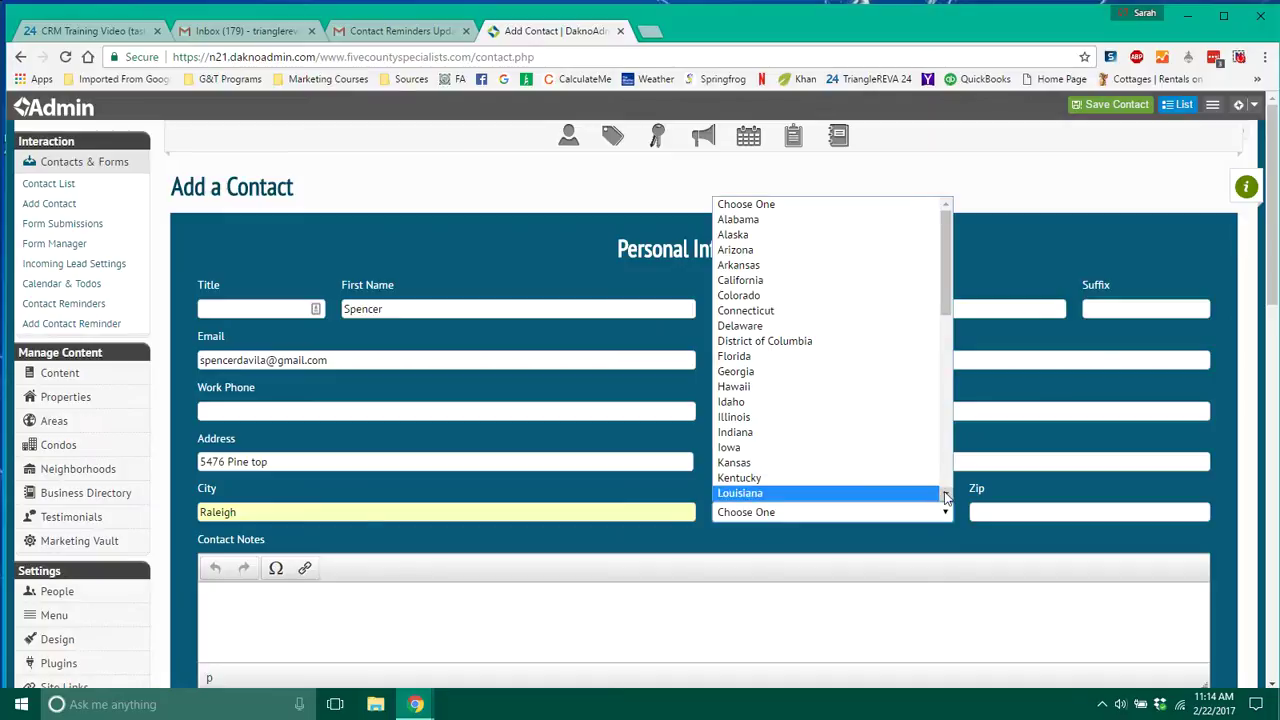
click(946, 495)
key(n)
key(n)
key(n)
key(n)
key(n)
key(n)
key(n)
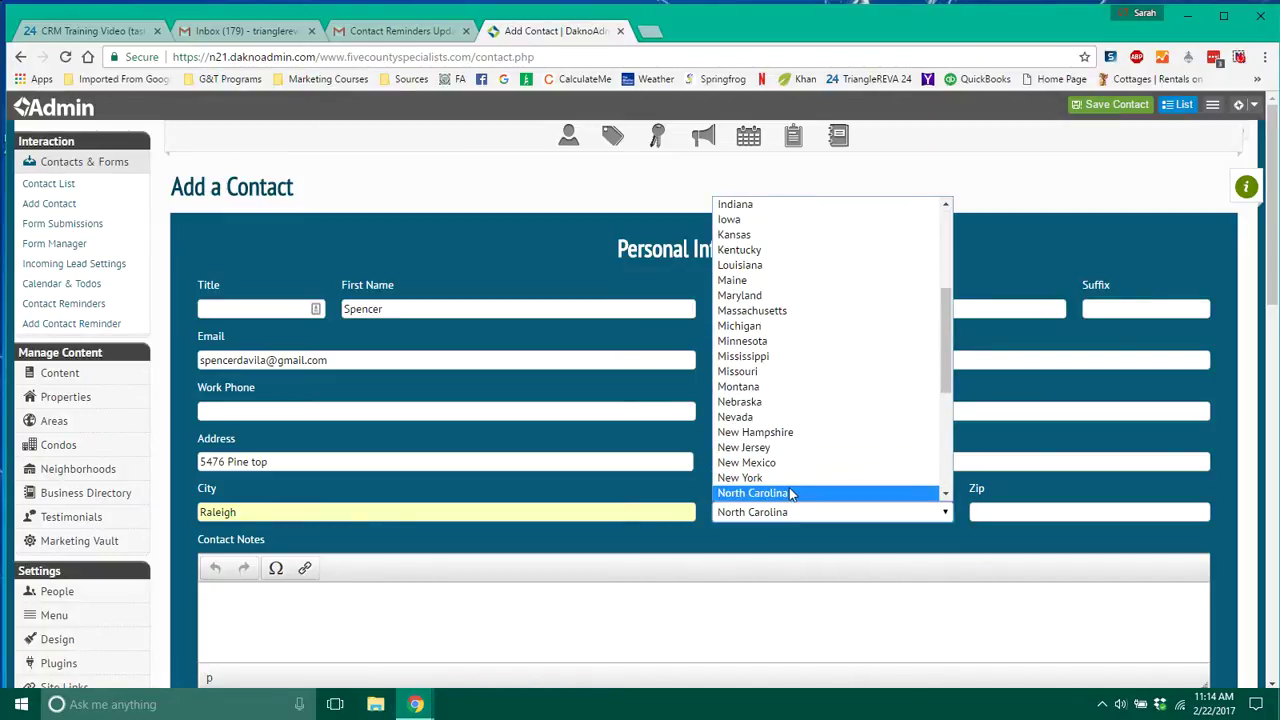
click(789, 492)
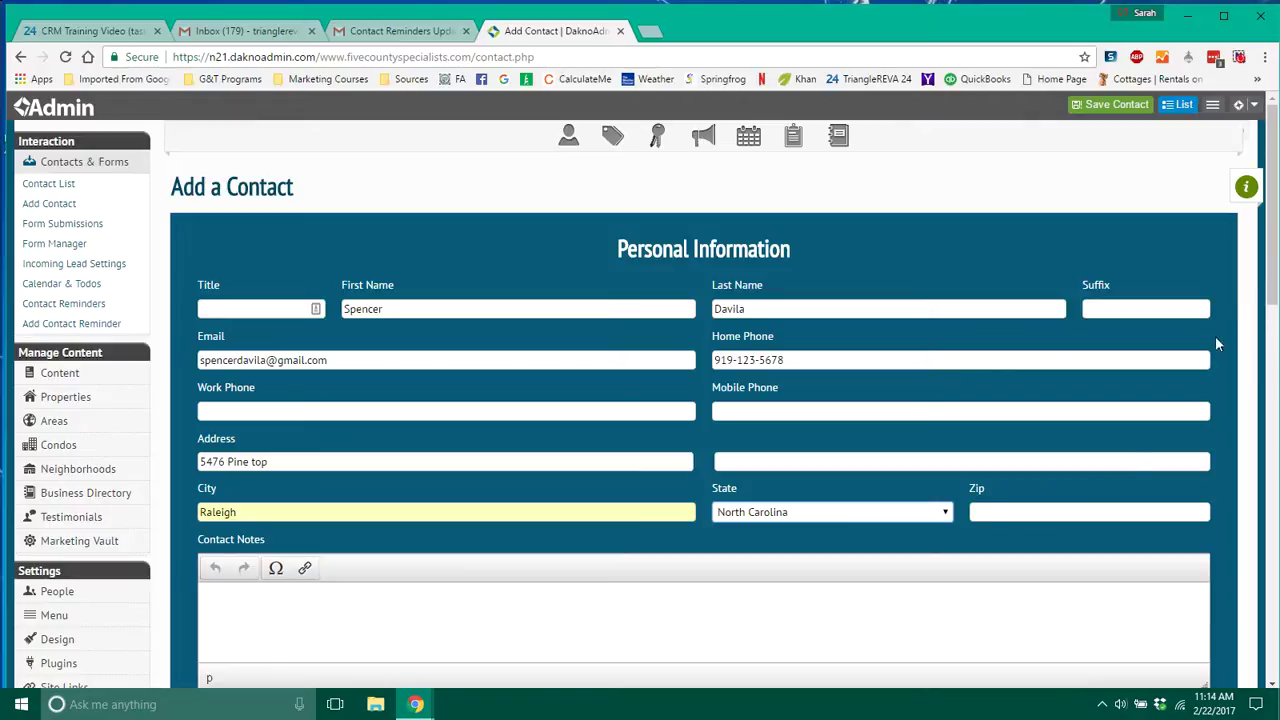
Write '1st time buyer looking for a new doghouse' in the Contact Notes editor.
drag(1271, 257, 1271, 276)
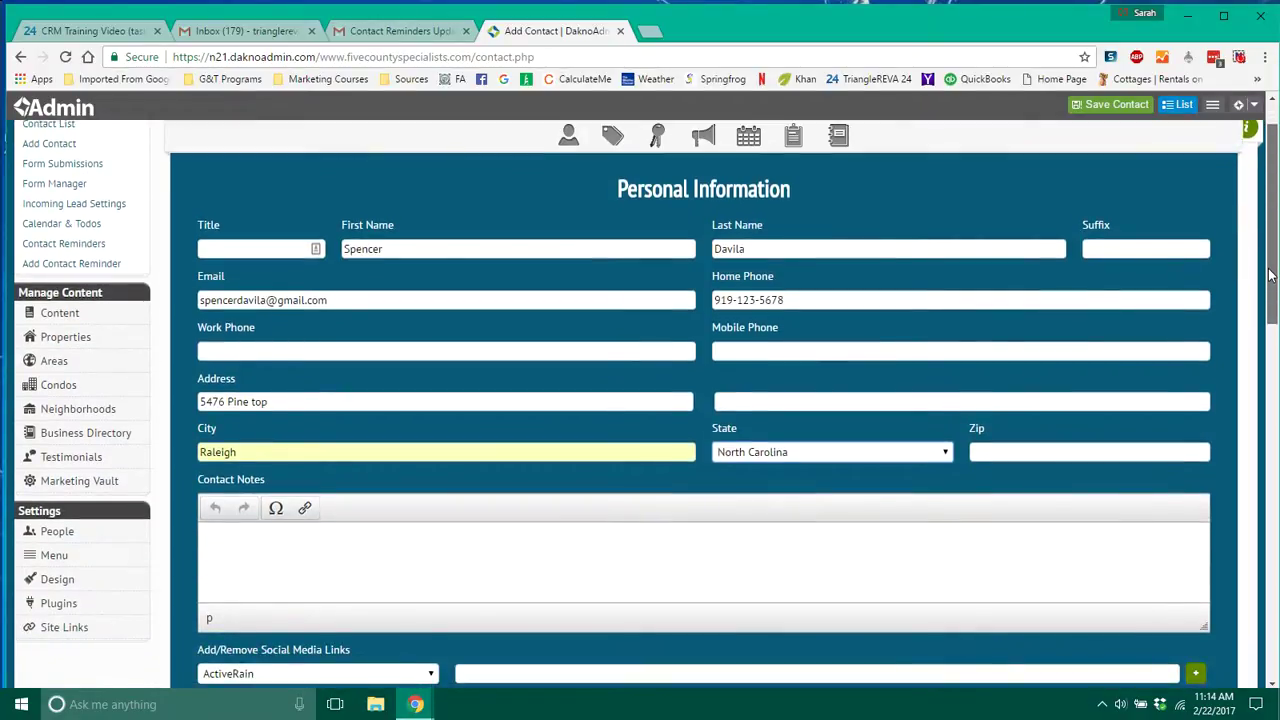
drag(1270, 276, 1270, 280)
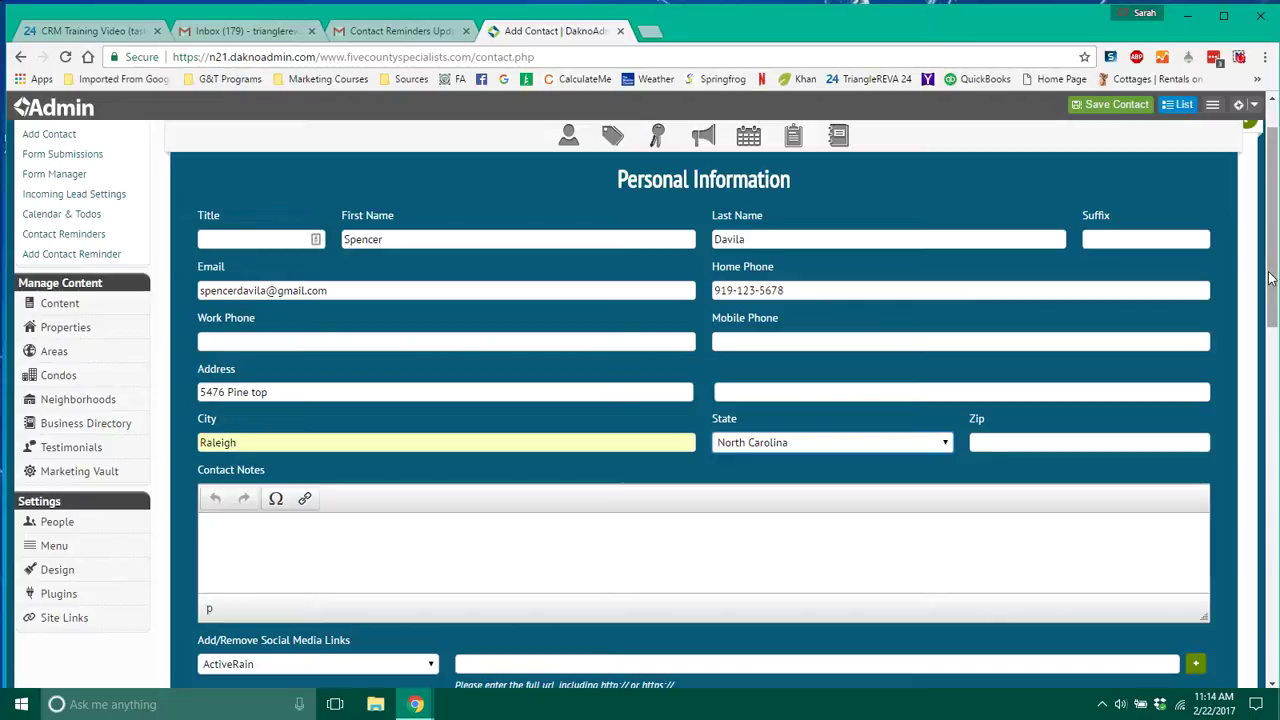
drag(1270, 278, 1270, 294)
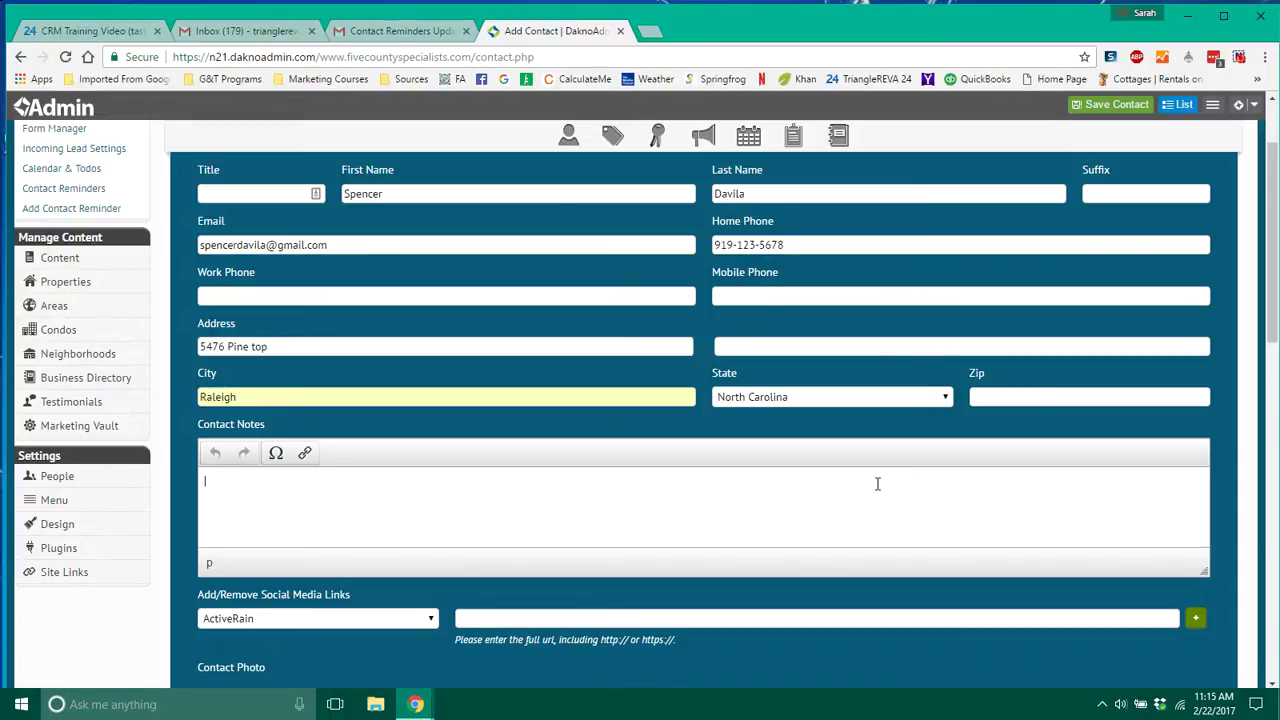
text(1st time buyer looking for a bew)
key(BackSpace)
key(BackSpace)
key(BackSpace)
text(new)
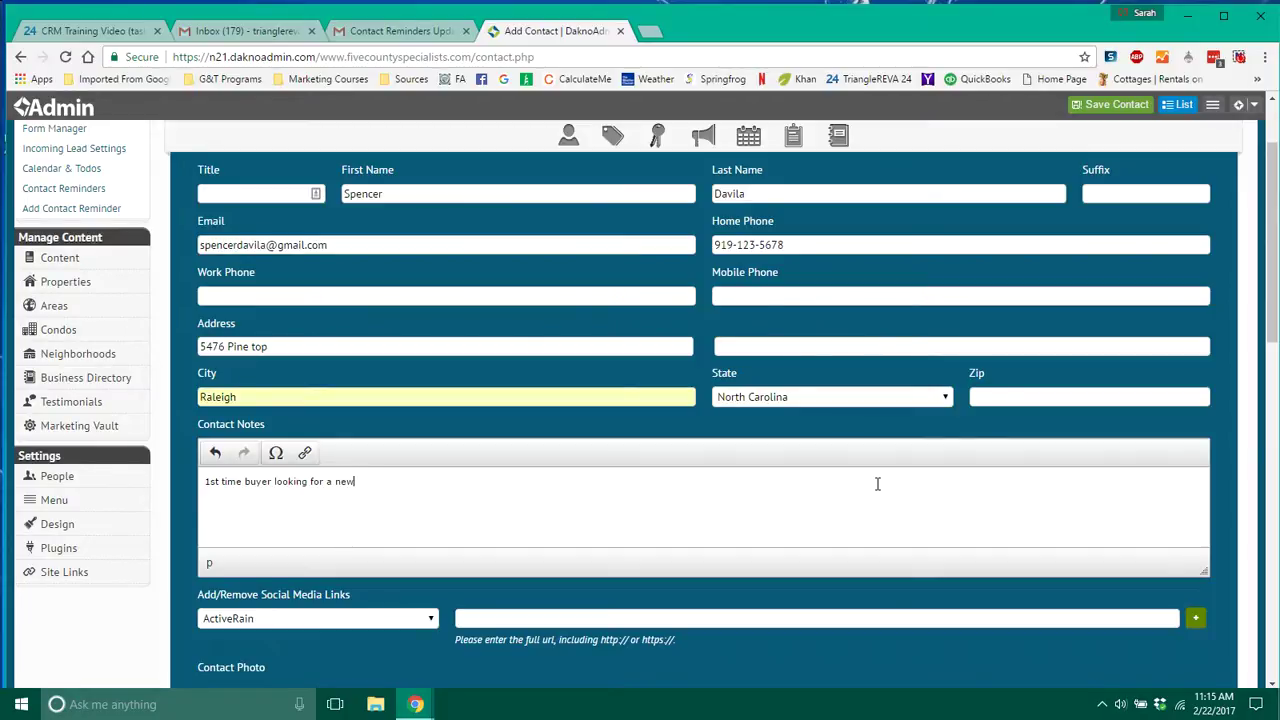
text( doghouse)
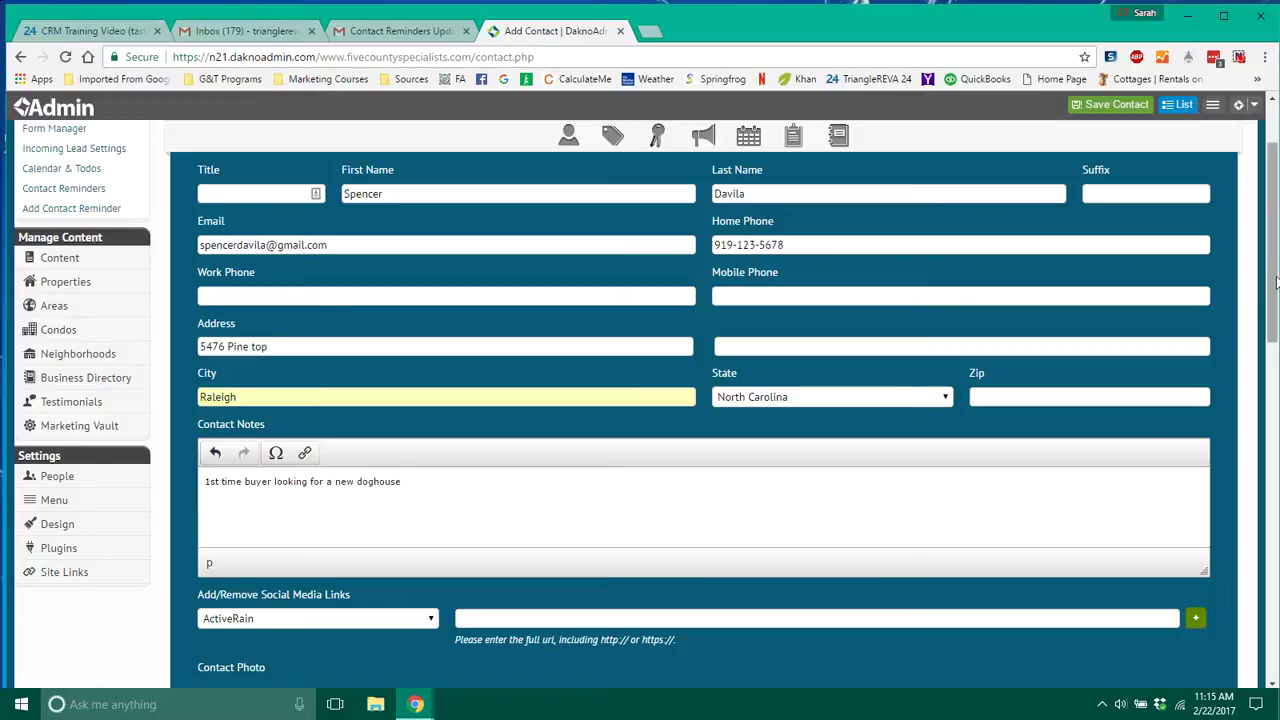
drag(1271, 280, 1269, 317)
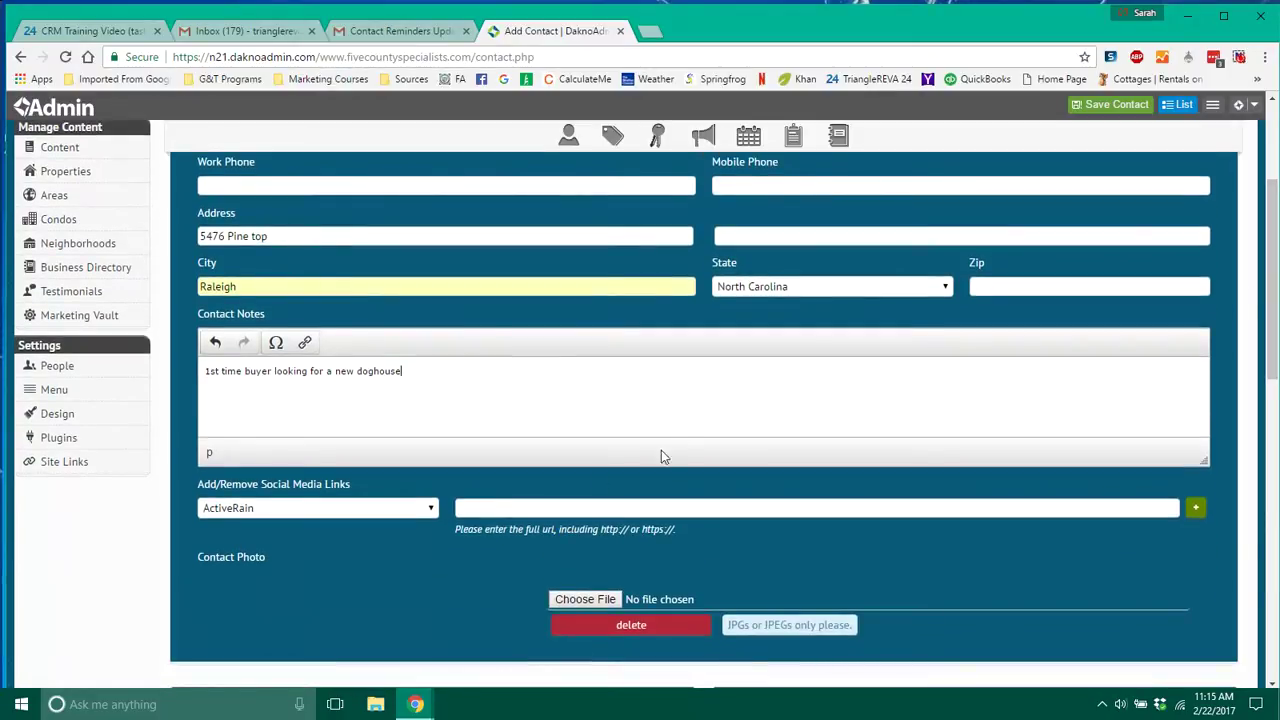
Choose Facebook as the social media link type and note its URL must be a full address.
click(431, 511)
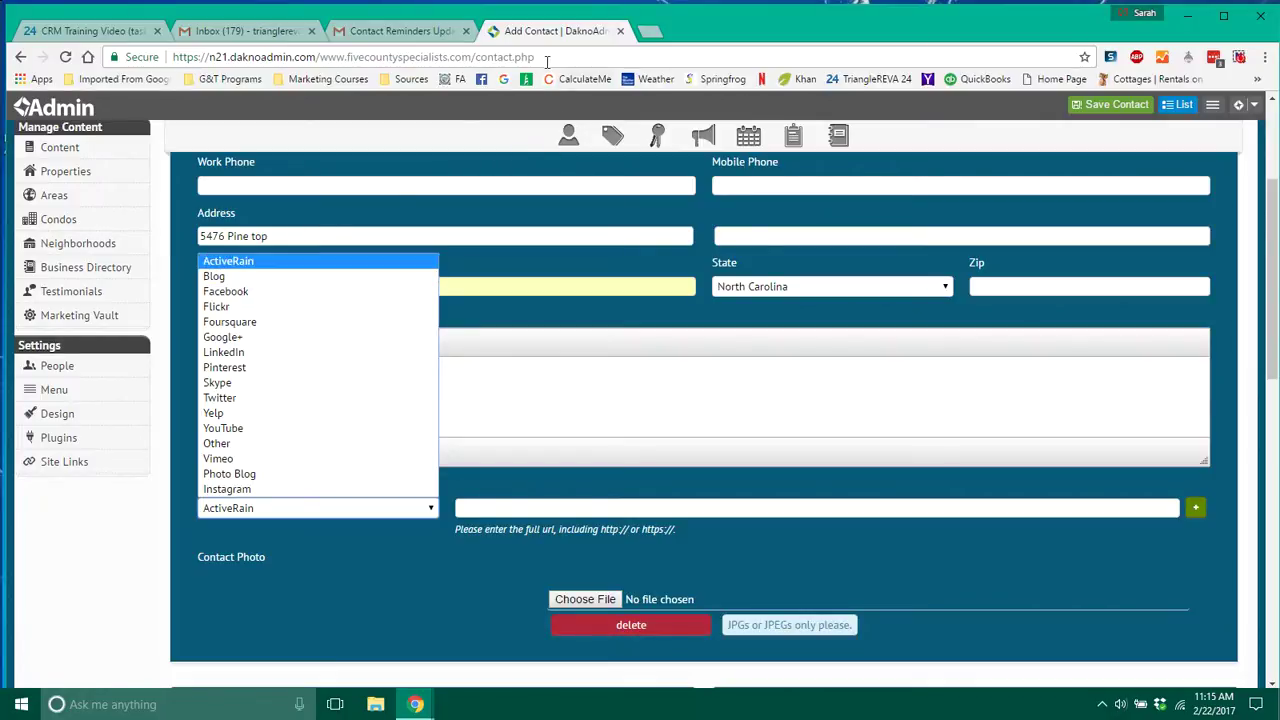
mouse_move(547, 56)
mouse_down()
mouse_move(200, 55)
mouse_move(366, 31)
mouse_move(537, 40)
mouse_up()
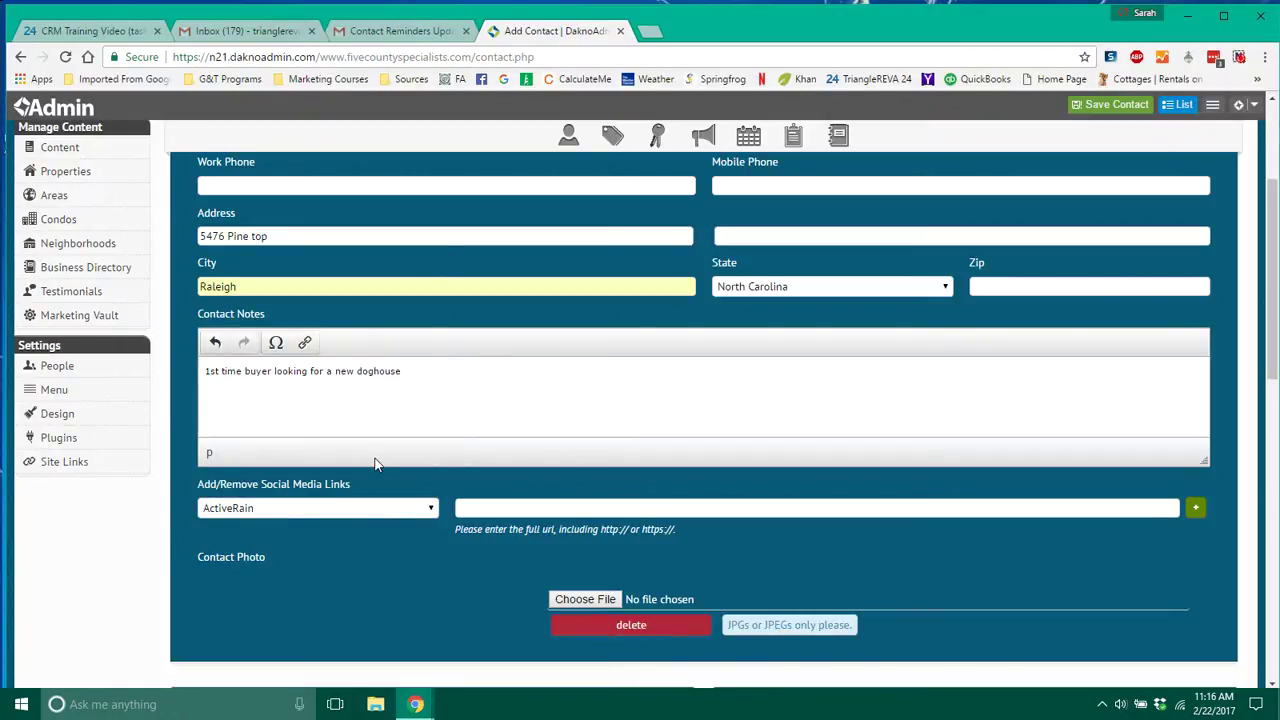
click(300, 508)
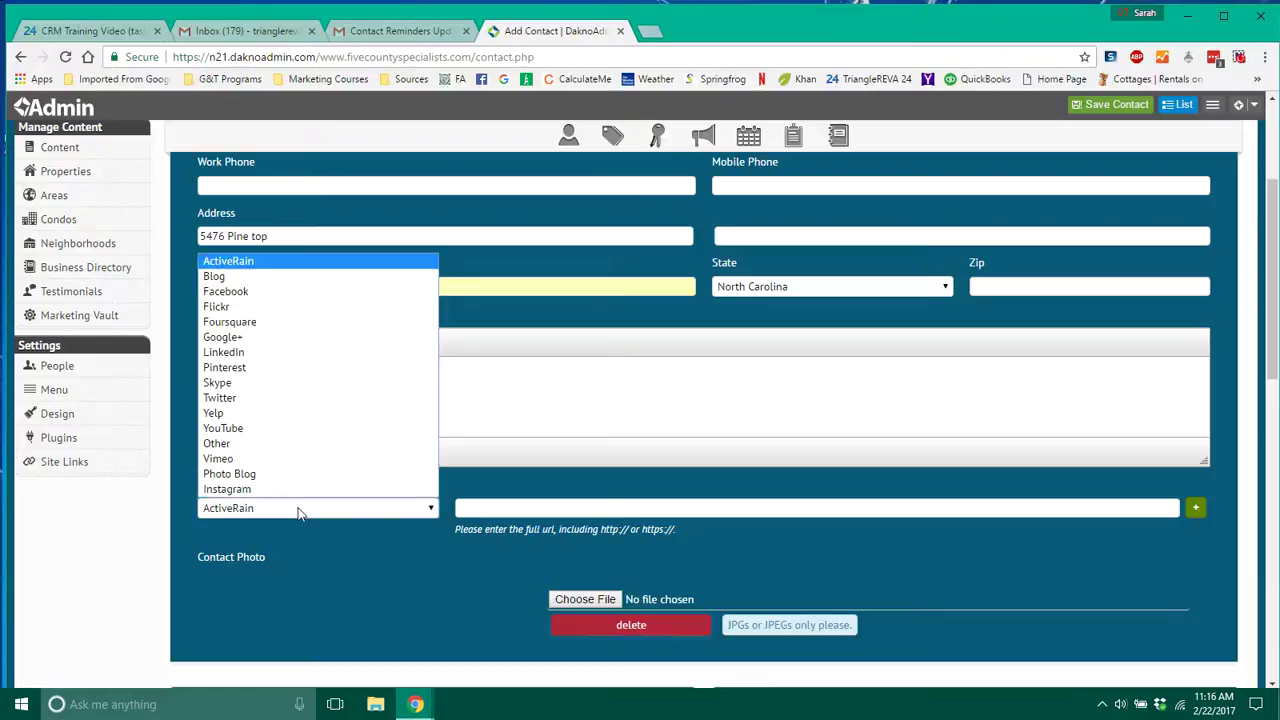
click(246, 292)
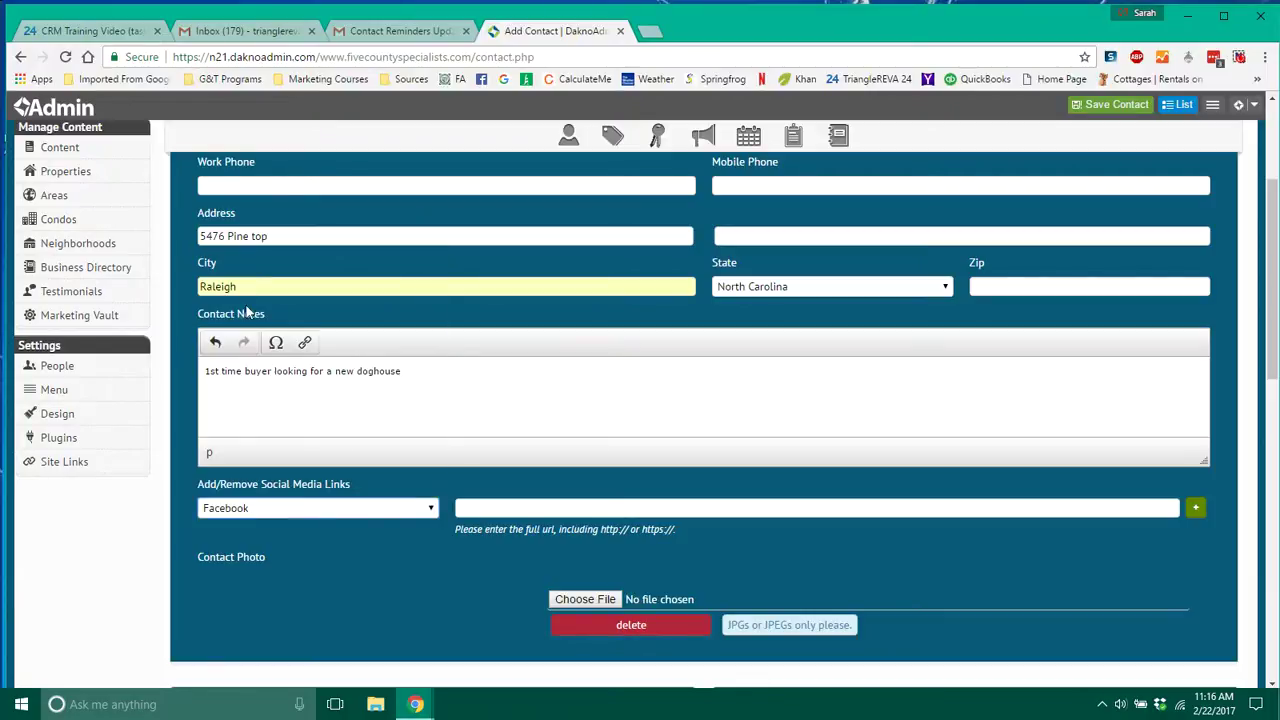
click(592, 500)
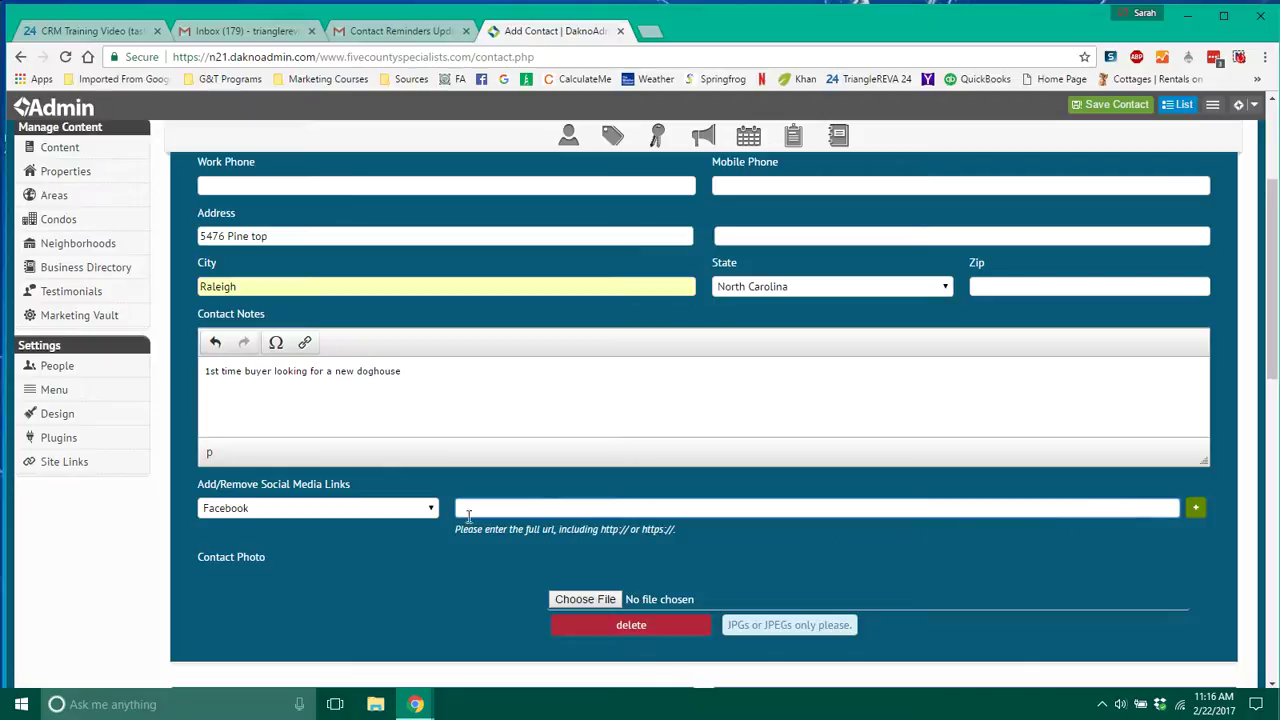
drag(456, 528, 670, 536)
click(690, 534)
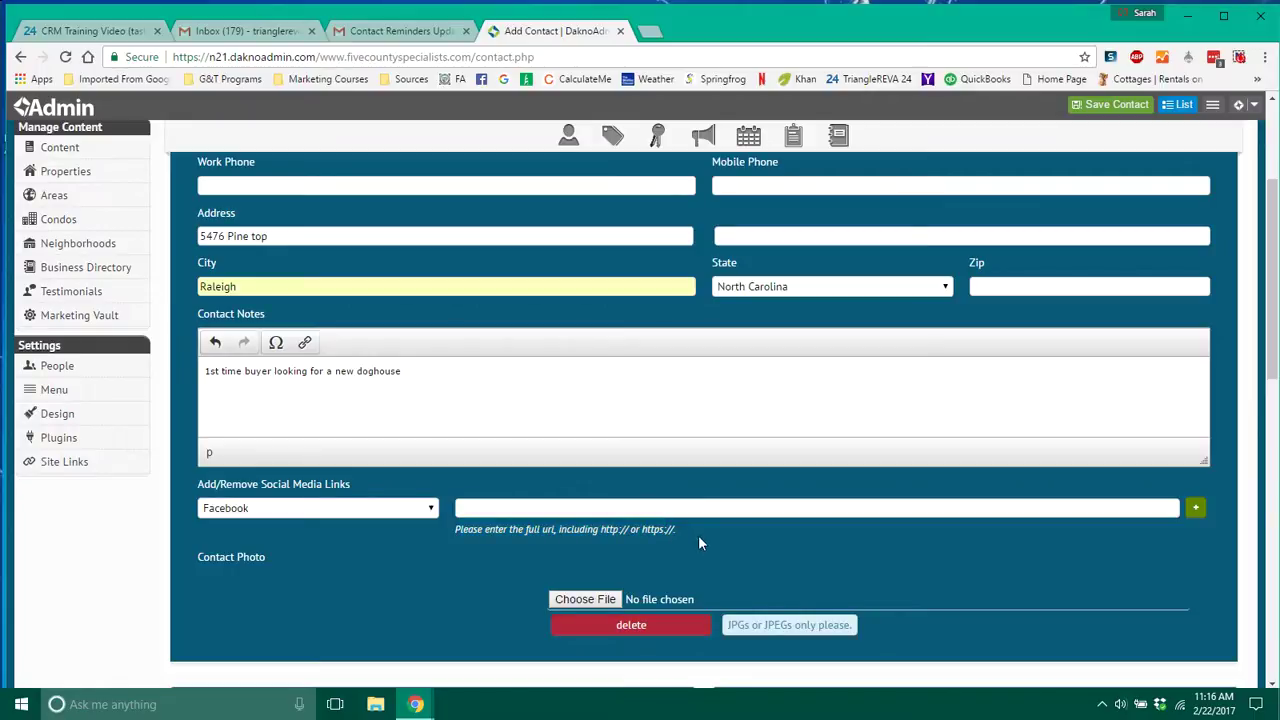
click(552, 57)
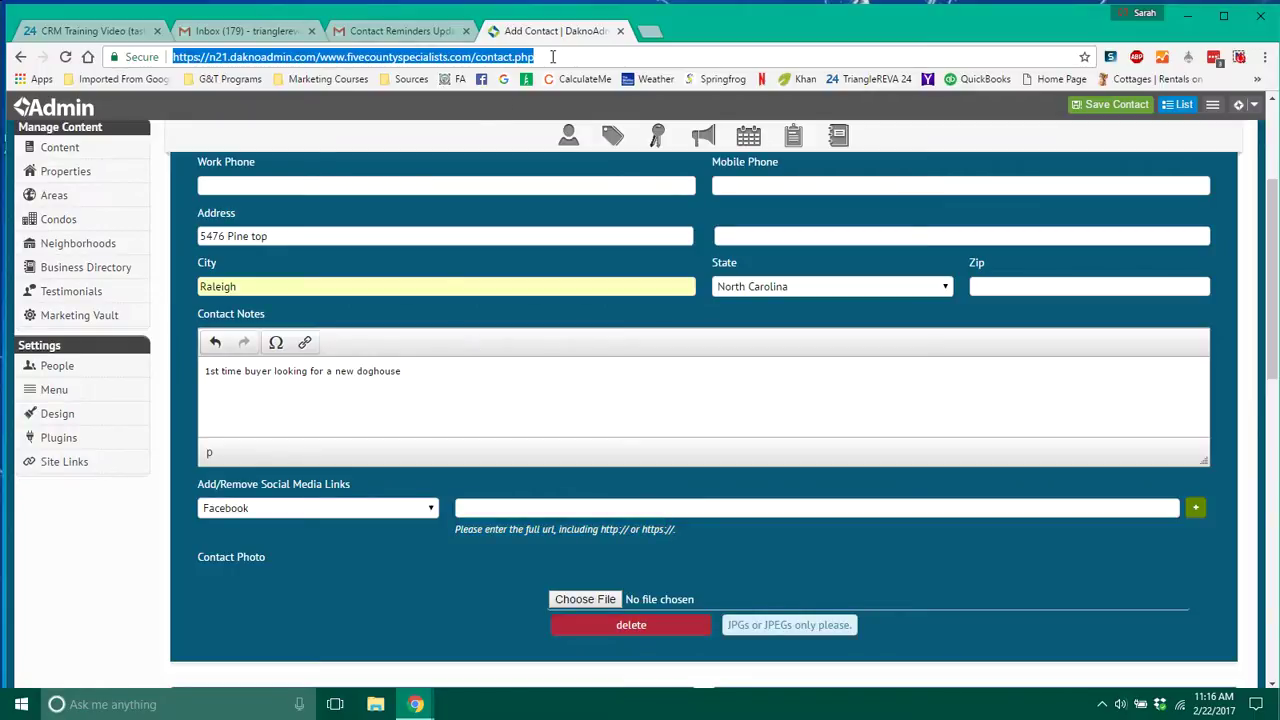
click(721, 529)
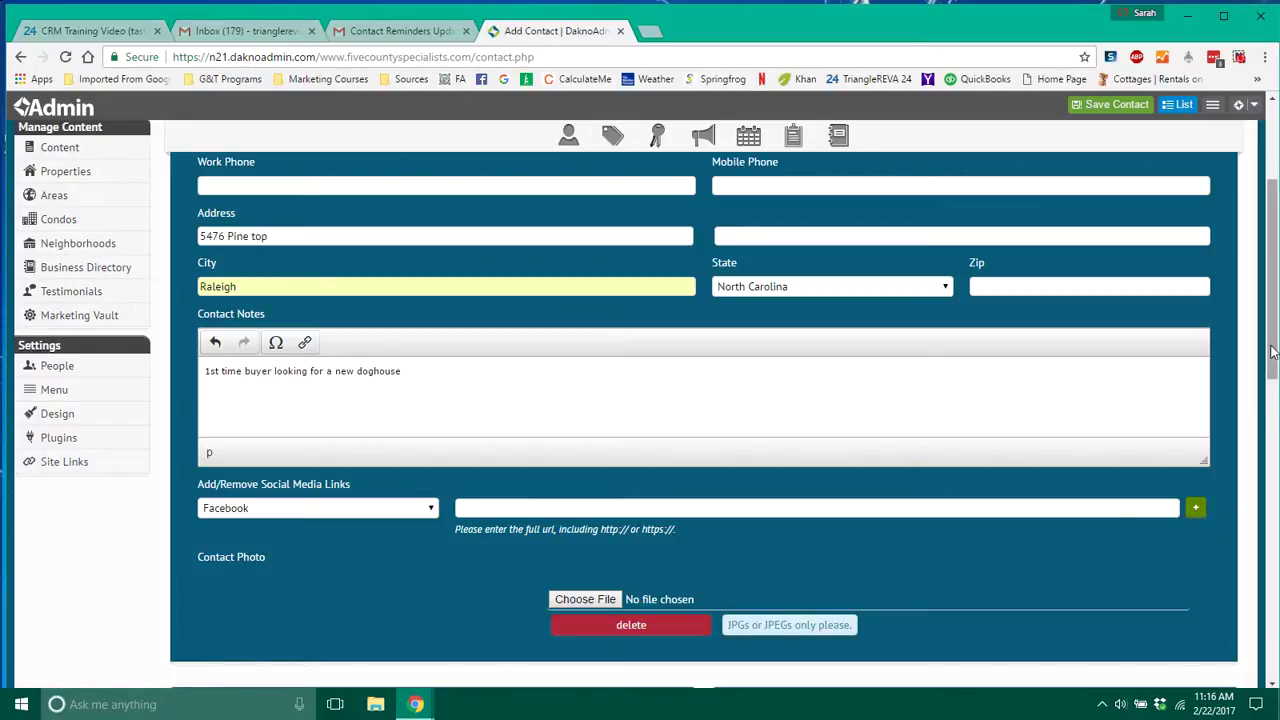
Attach the 'first time home buyer' tag from the Tags suggestions.
drag(1272, 350, 1268, 460)
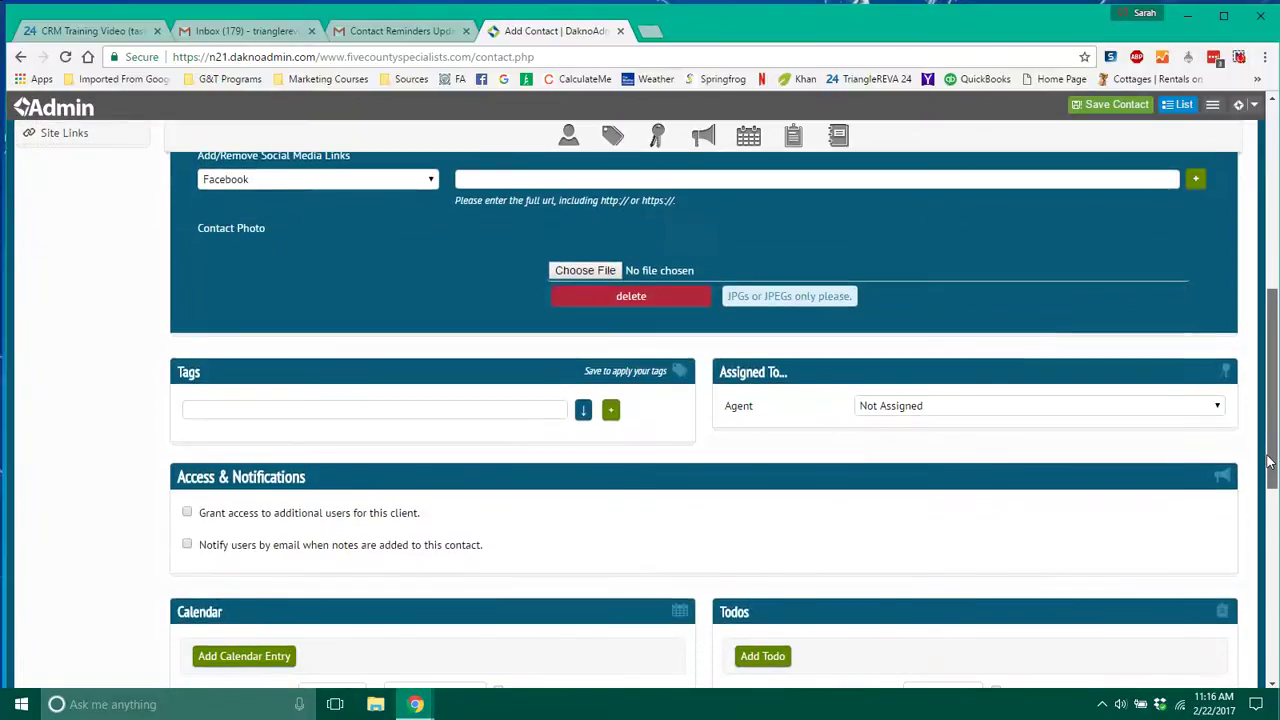
click(519, 407)
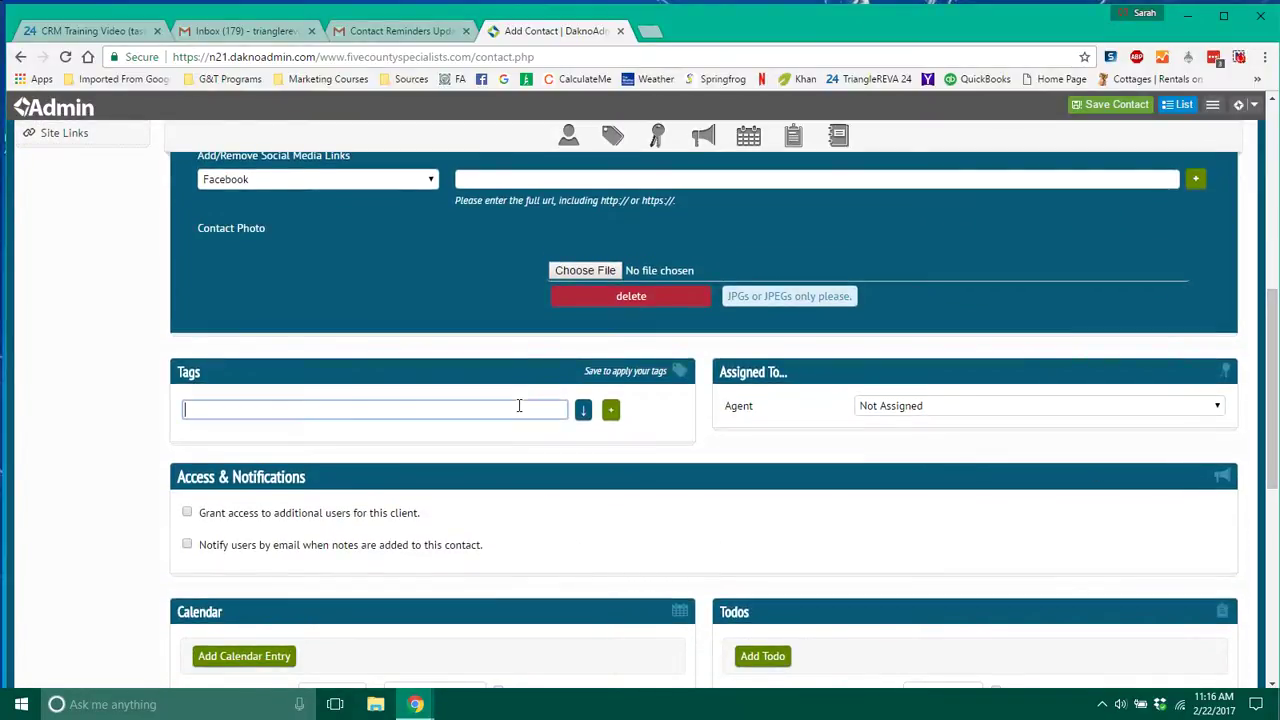
text(b)
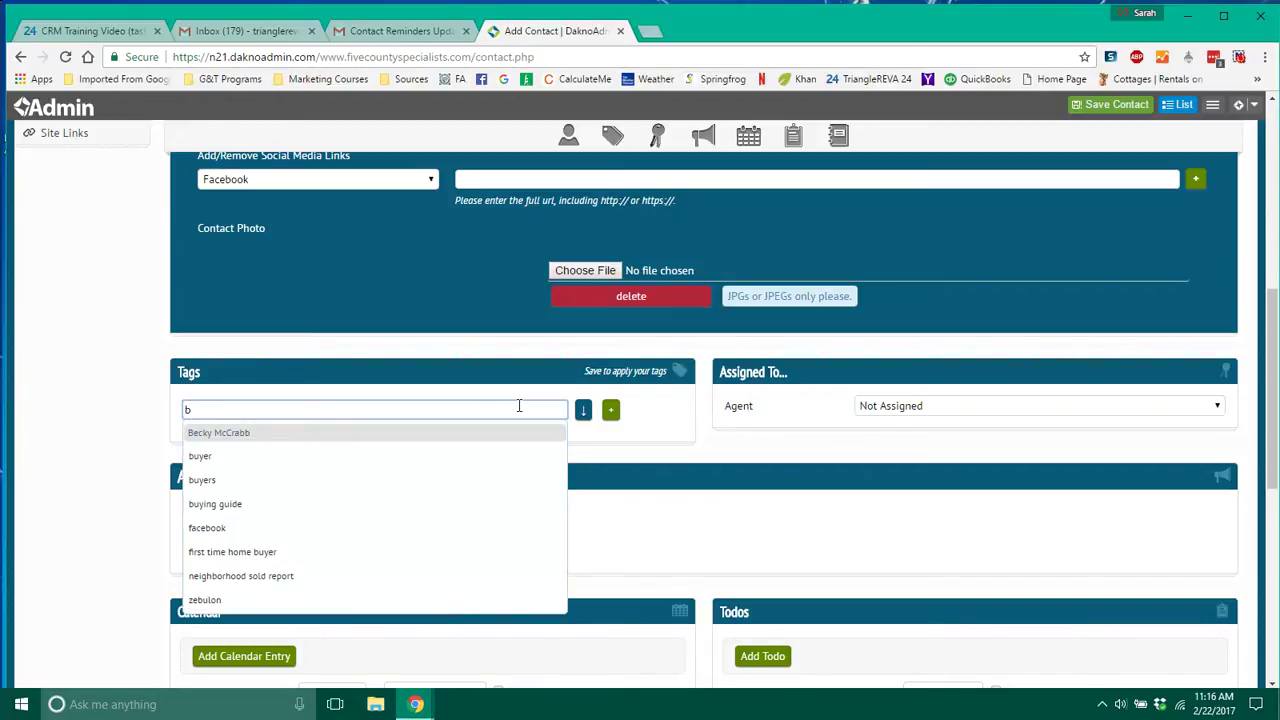
click(271, 551)
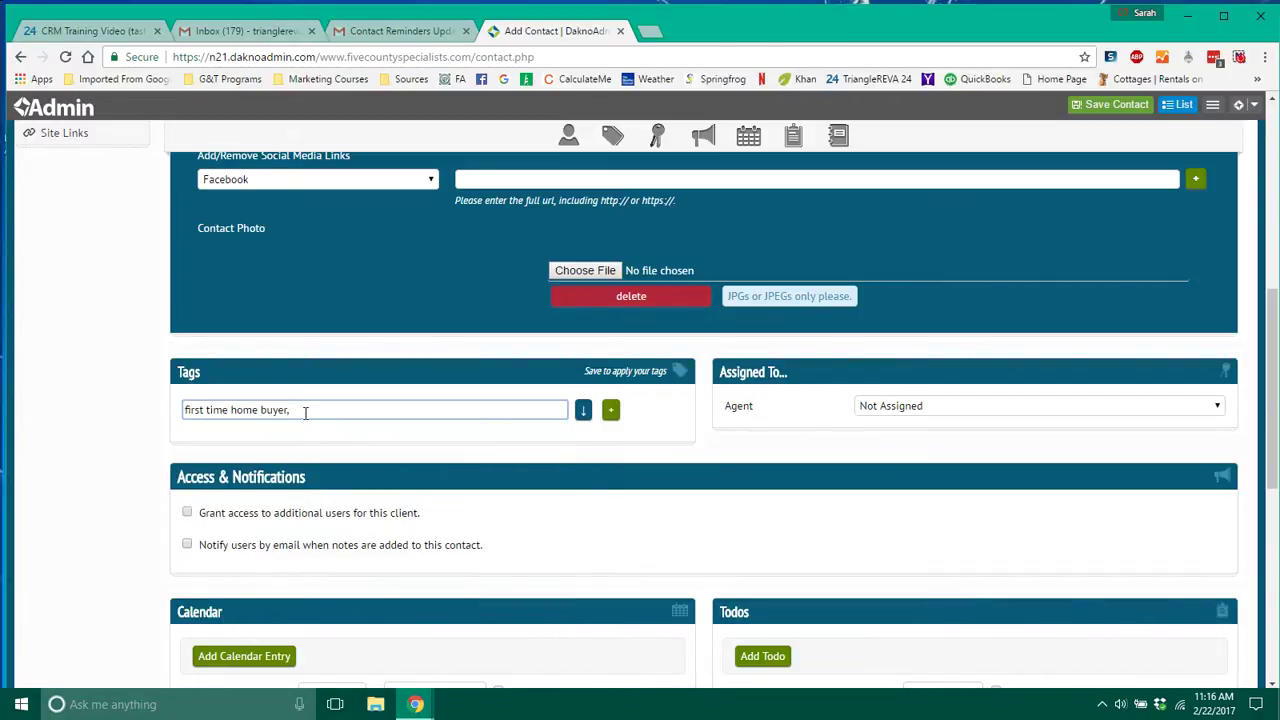
text(seller,)
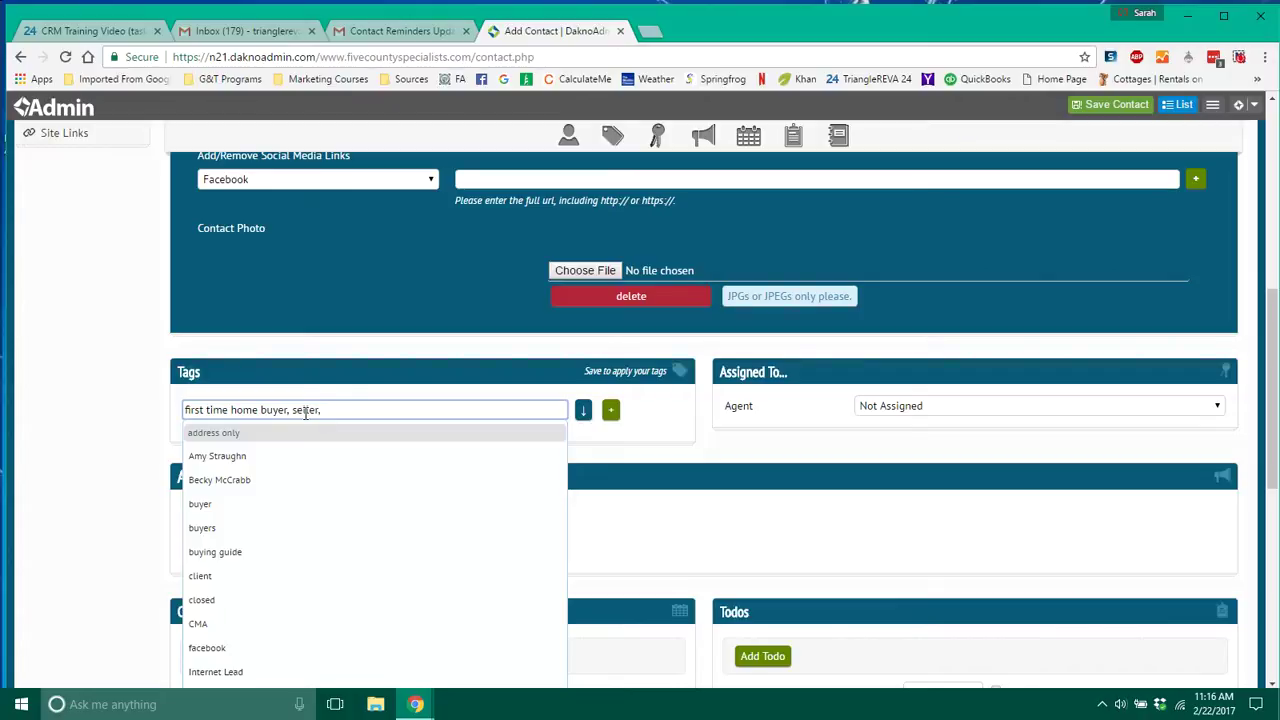
key(BackSpace)
key(BackSpace)
key(BackSpace)
key(BackSpace)
key(BackSpace)
key(BackSpace)
click(610, 409)
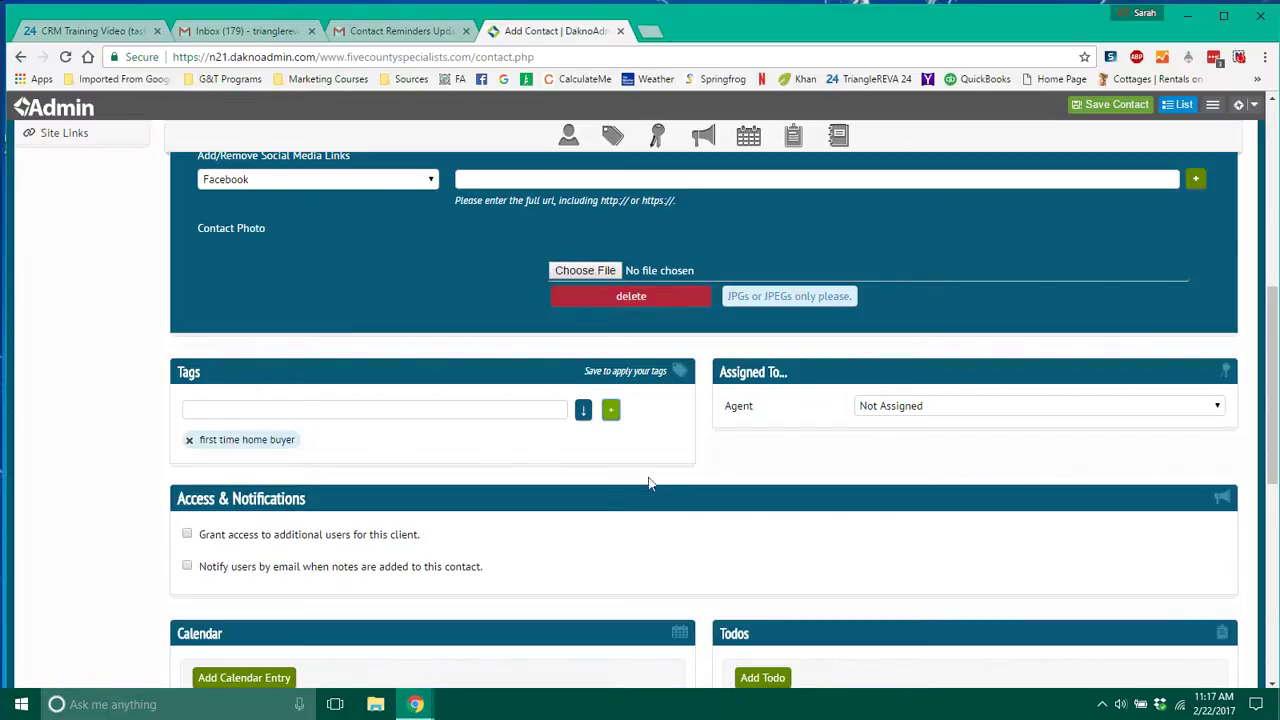
Assign the contact to the user's own agent account.
click(1212, 408)
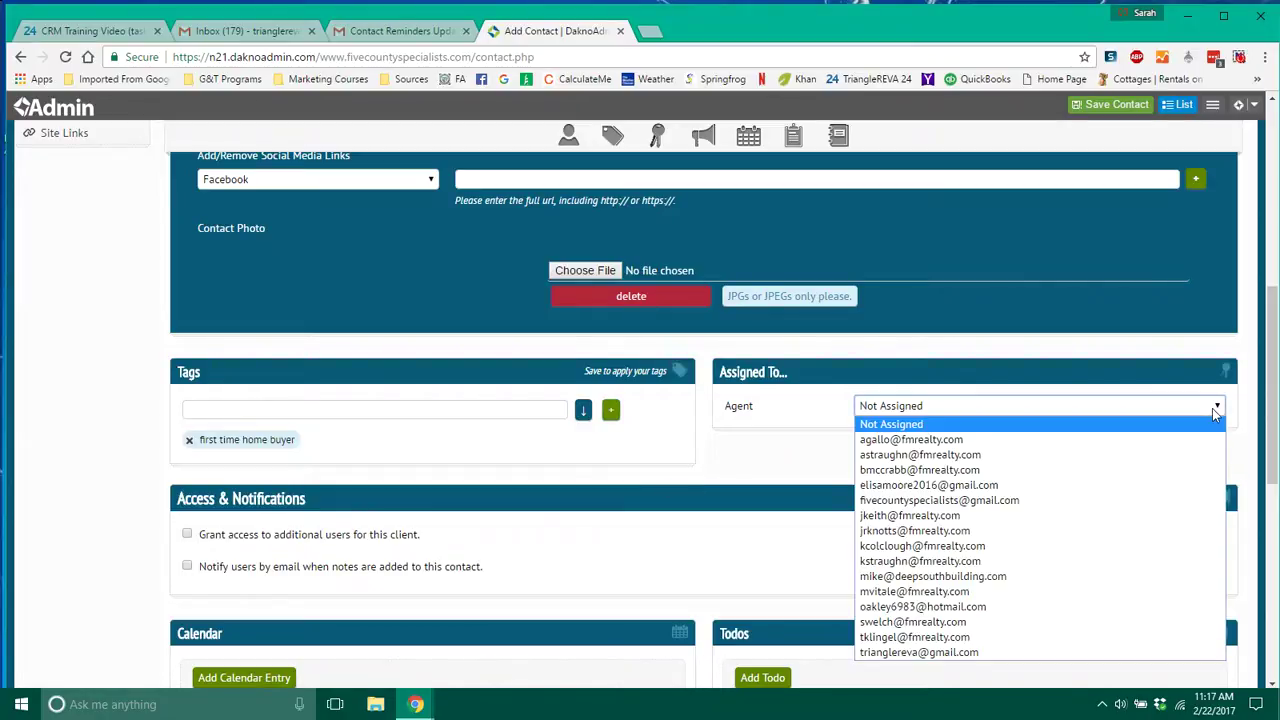
click(972, 652)
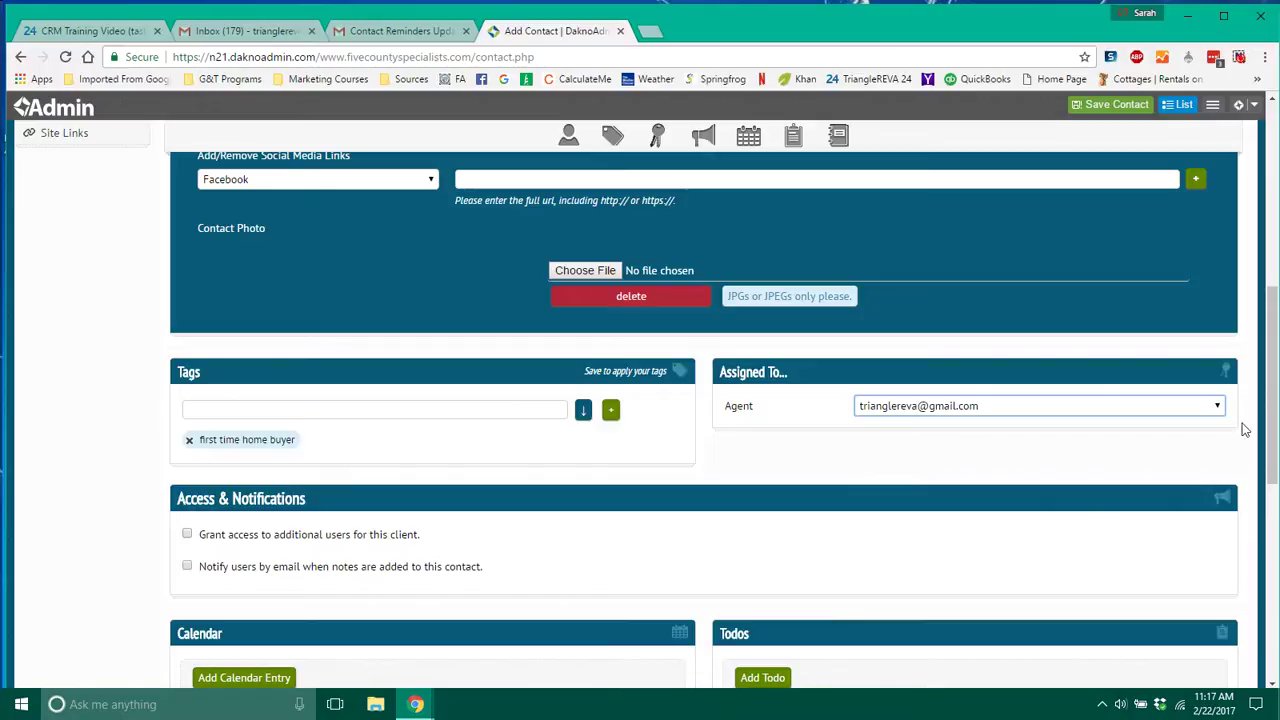
drag(1268, 382, 1275, 465)
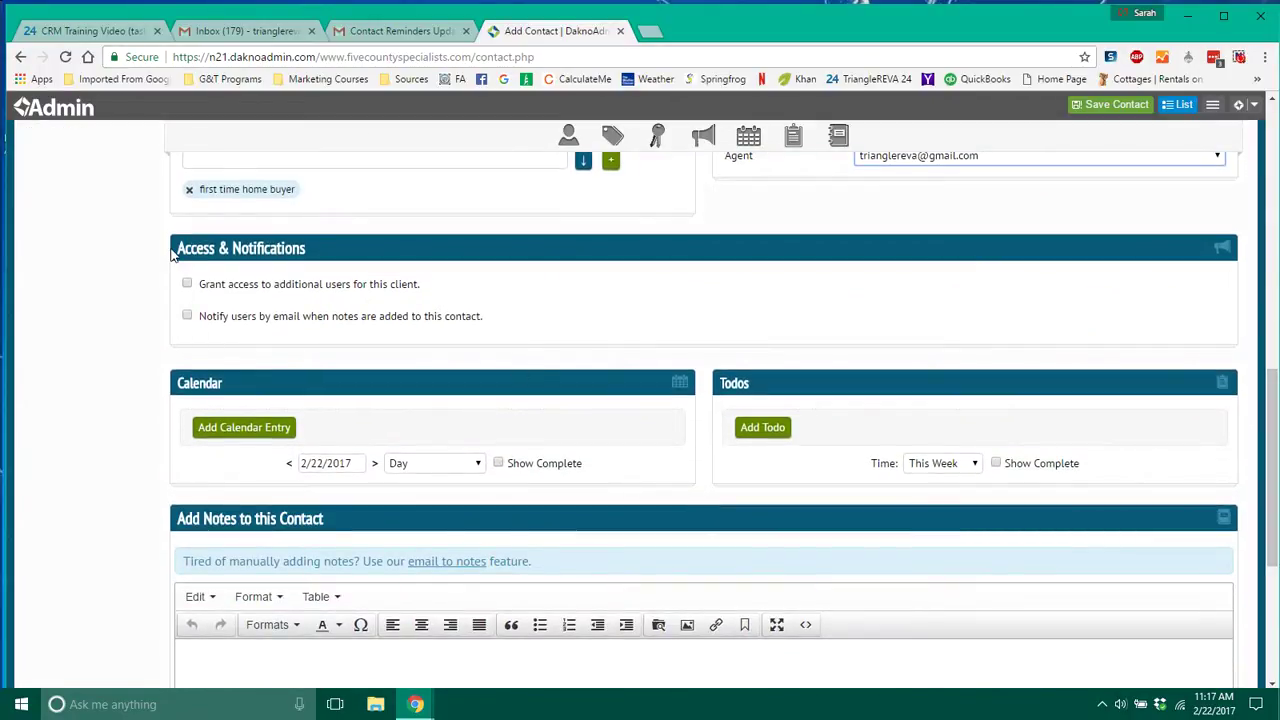
Toggle the Grant access and Notify users checkboxes on and back off.
drag(172, 250, 337, 251)
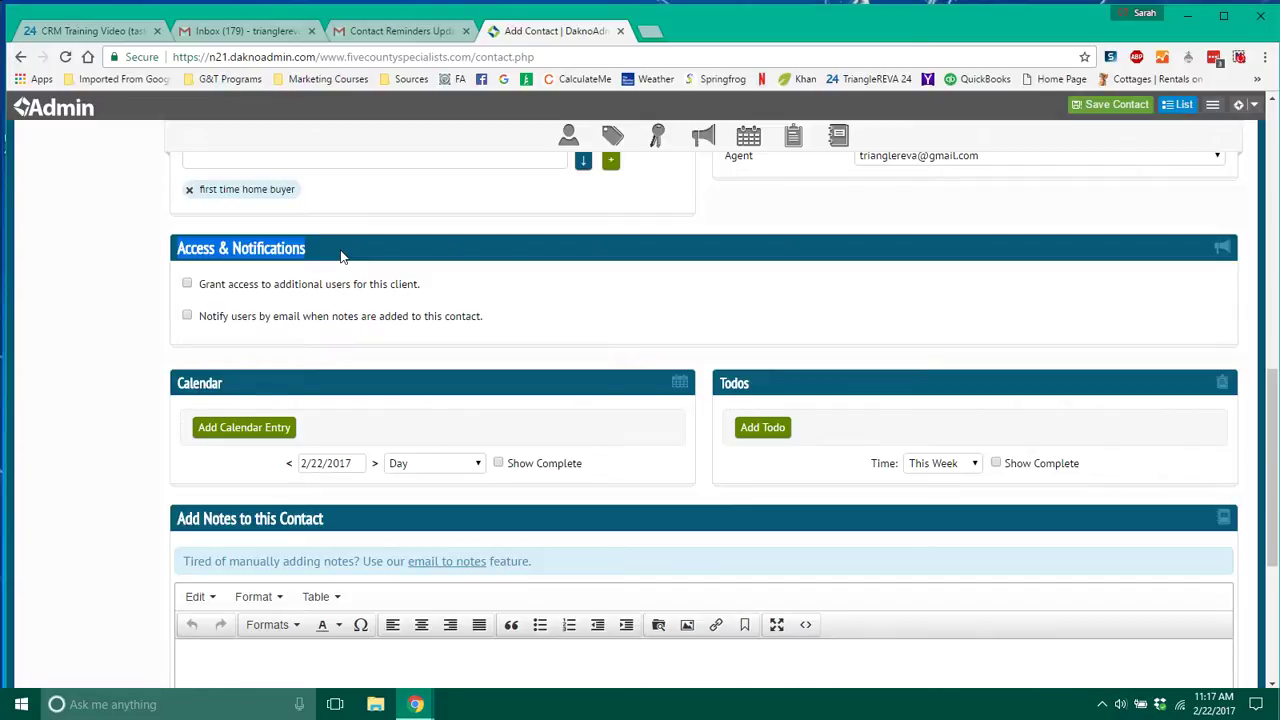
click(186, 285)
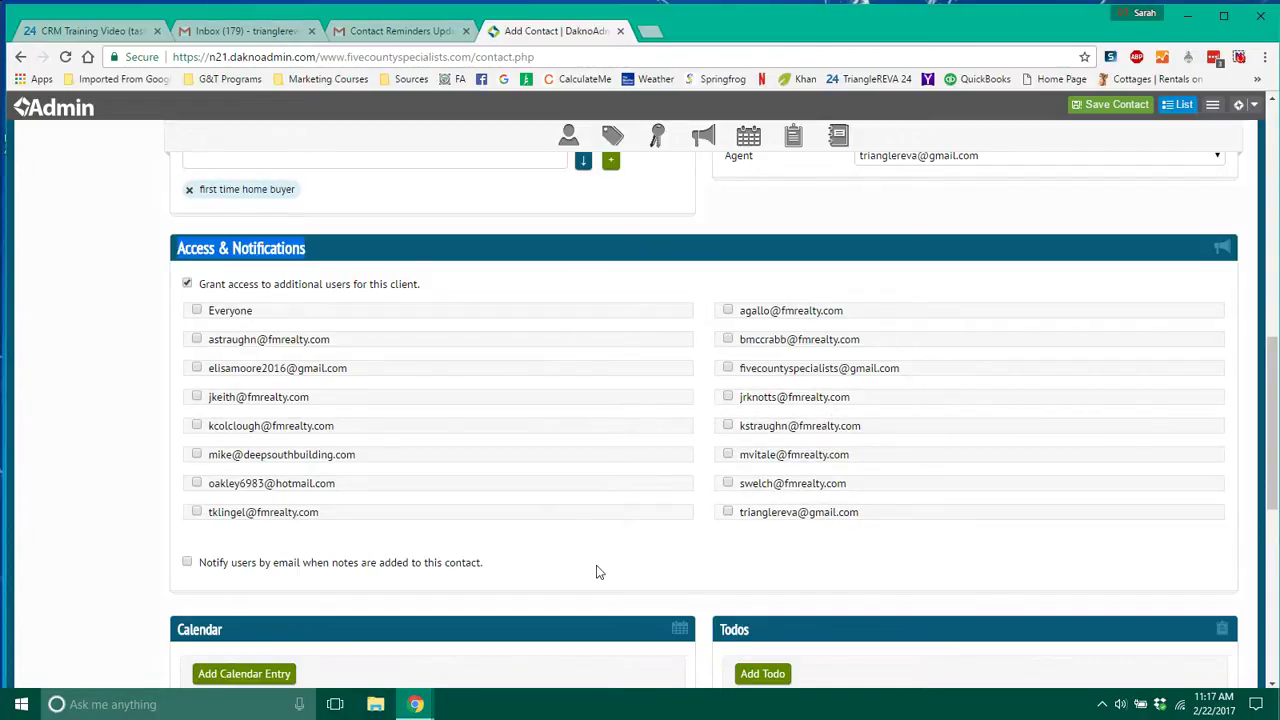
click(187, 285)
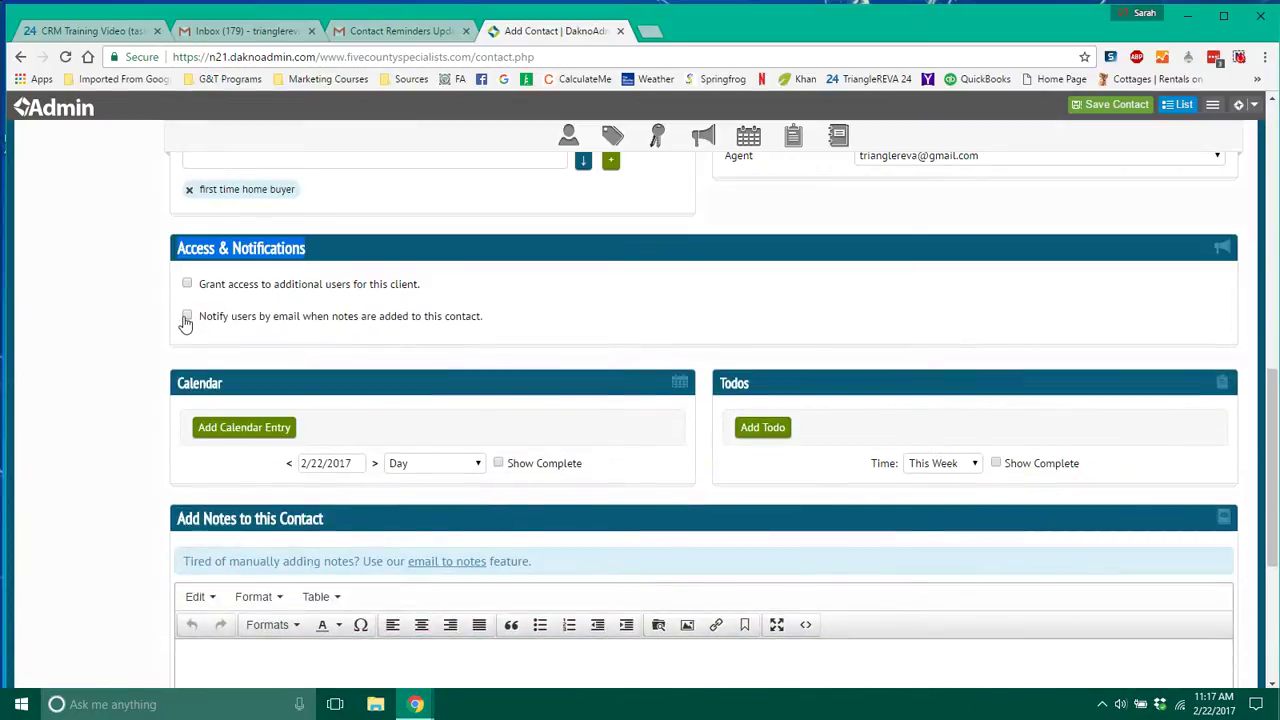
click(187, 316)
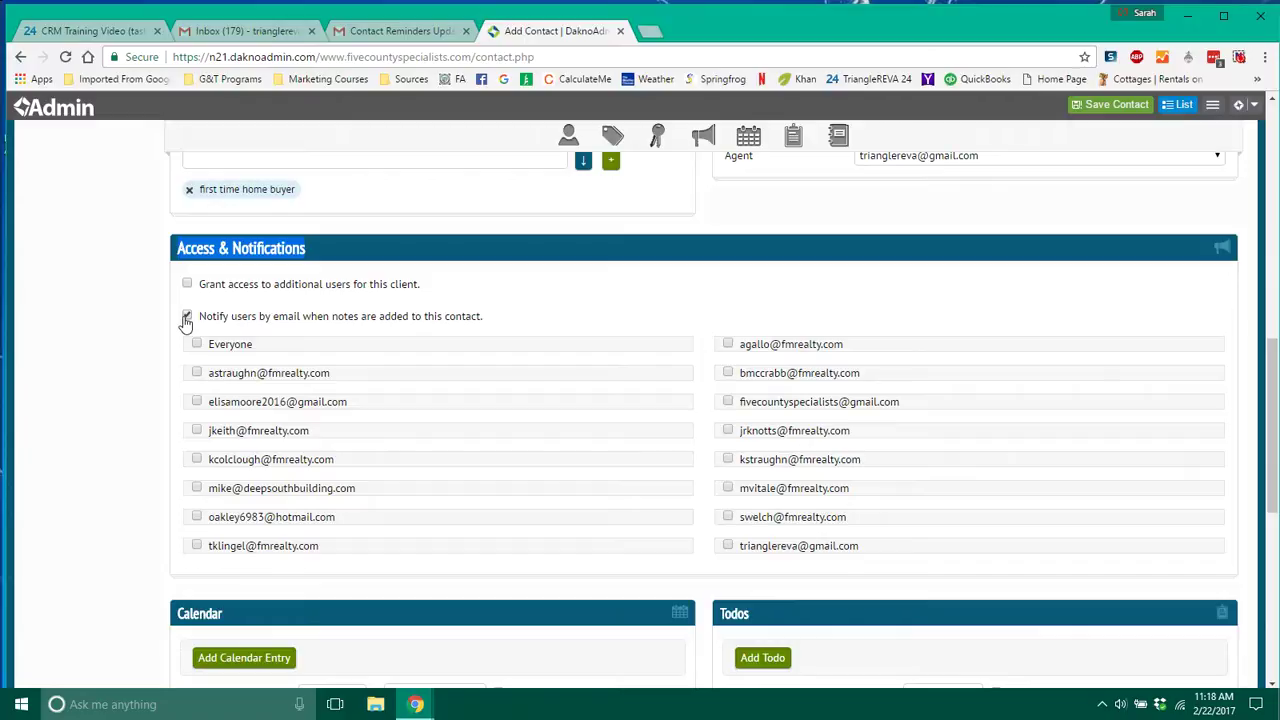
click(187, 316)
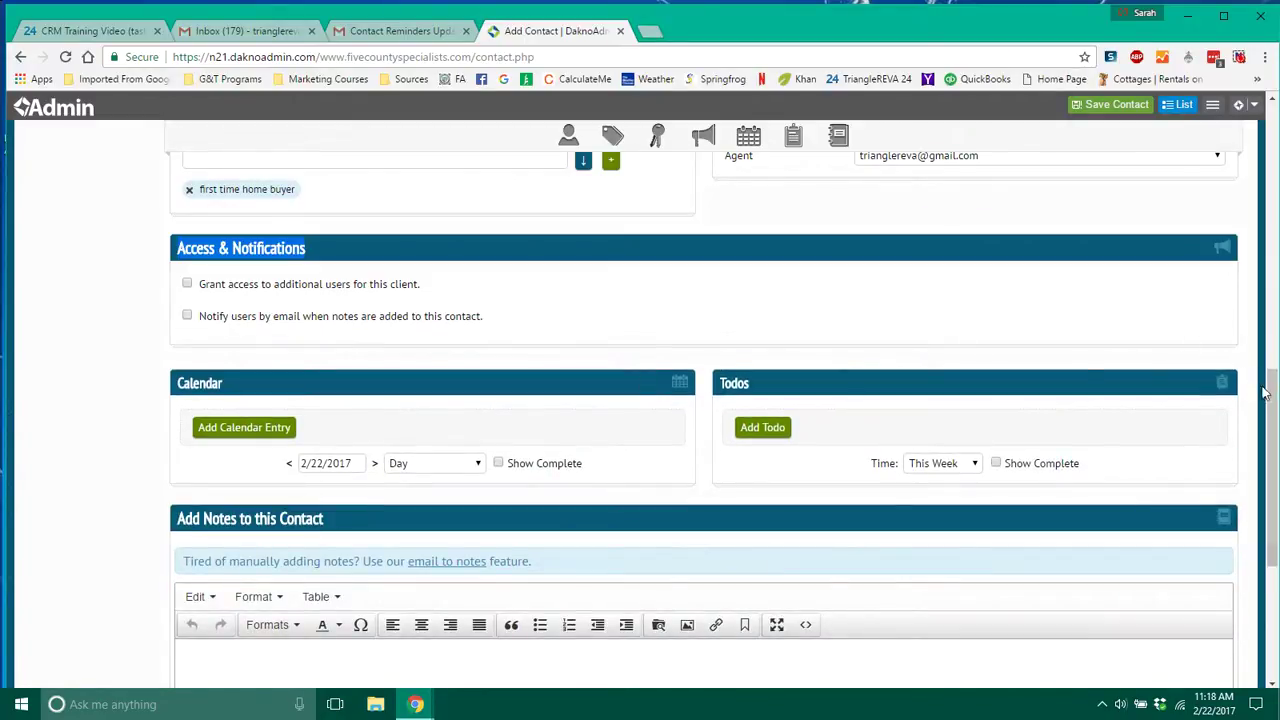
Add a calendar entry assigned to the chosen agent with description 'birthday'.
drag(1268, 395, 1273, 425)
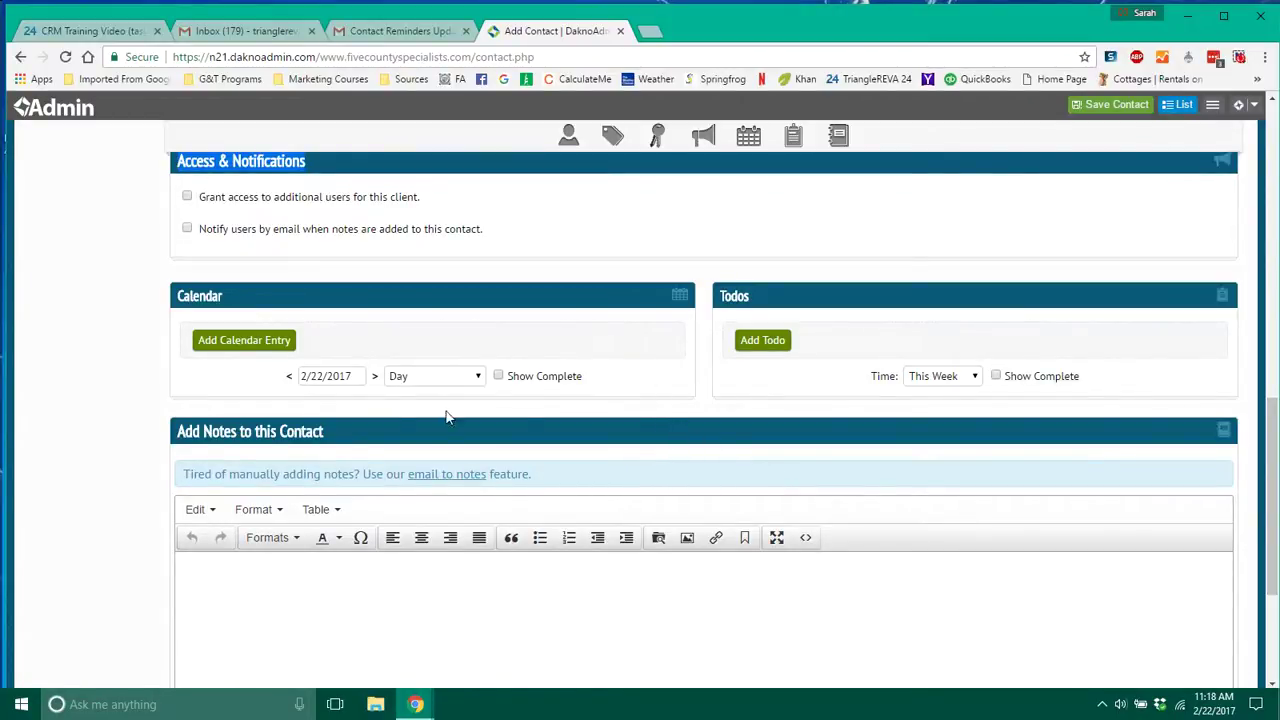
click(253, 345)
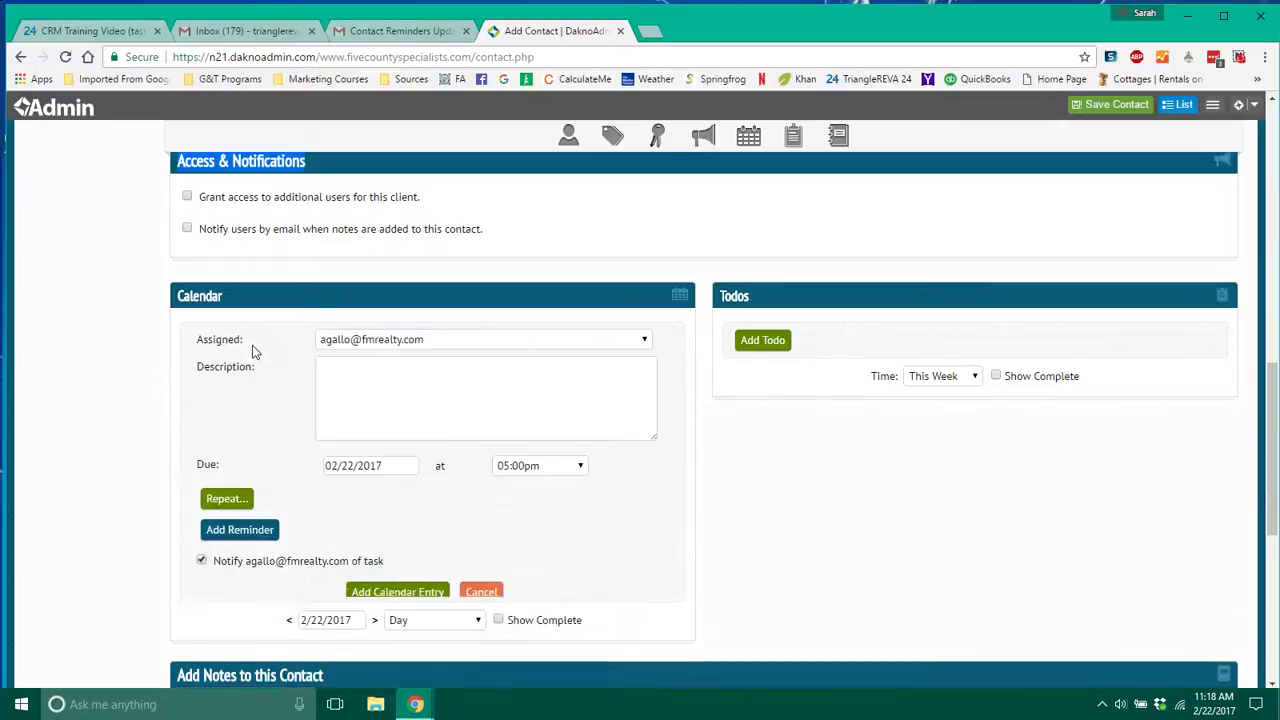
click(463, 343)
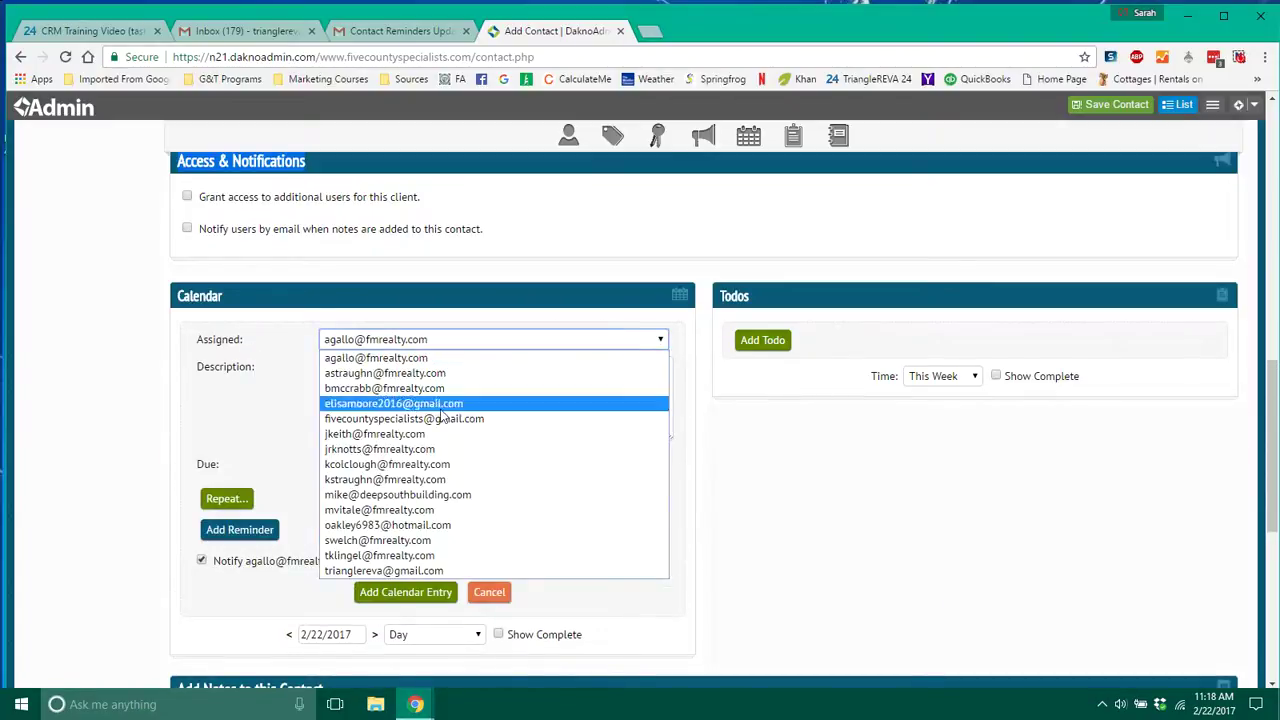
click(405, 572)
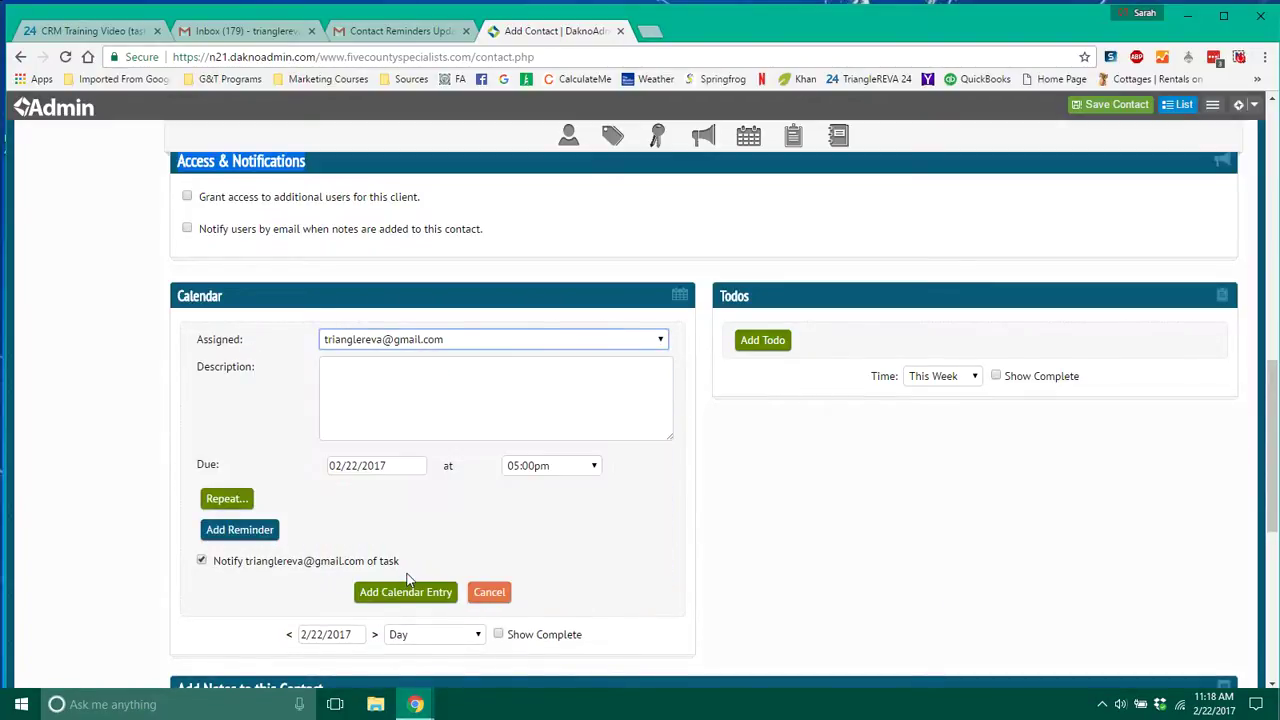
click(382, 397)
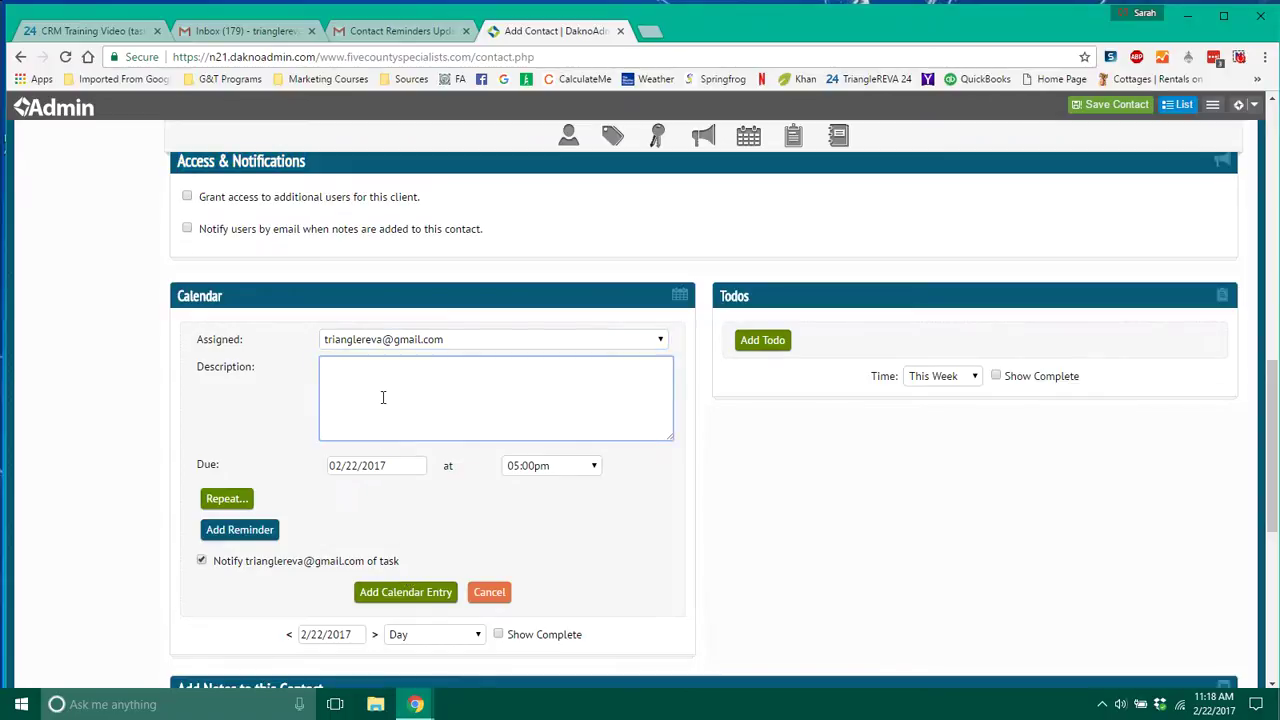
text(birthday)
Set the entry's due date to 04/01/2017, keeping the 05:00pm time.
click(385, 466)
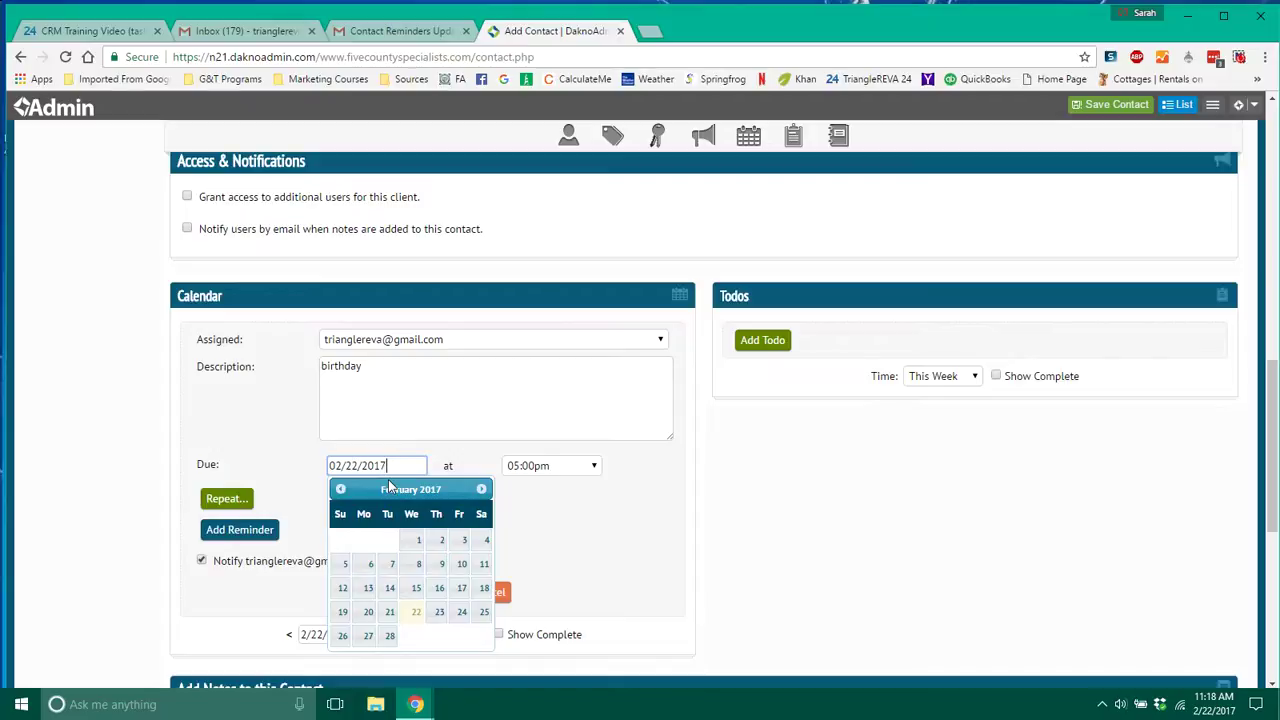
click(481, 489)
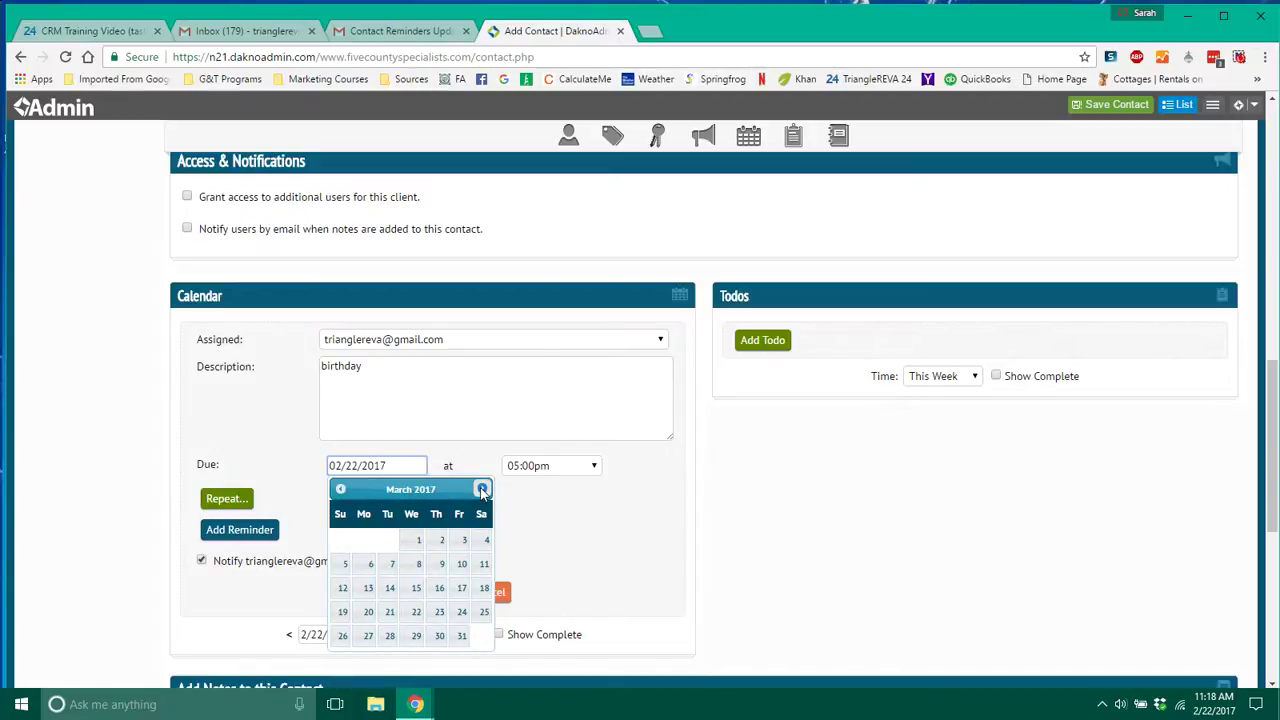
click(481, 489)
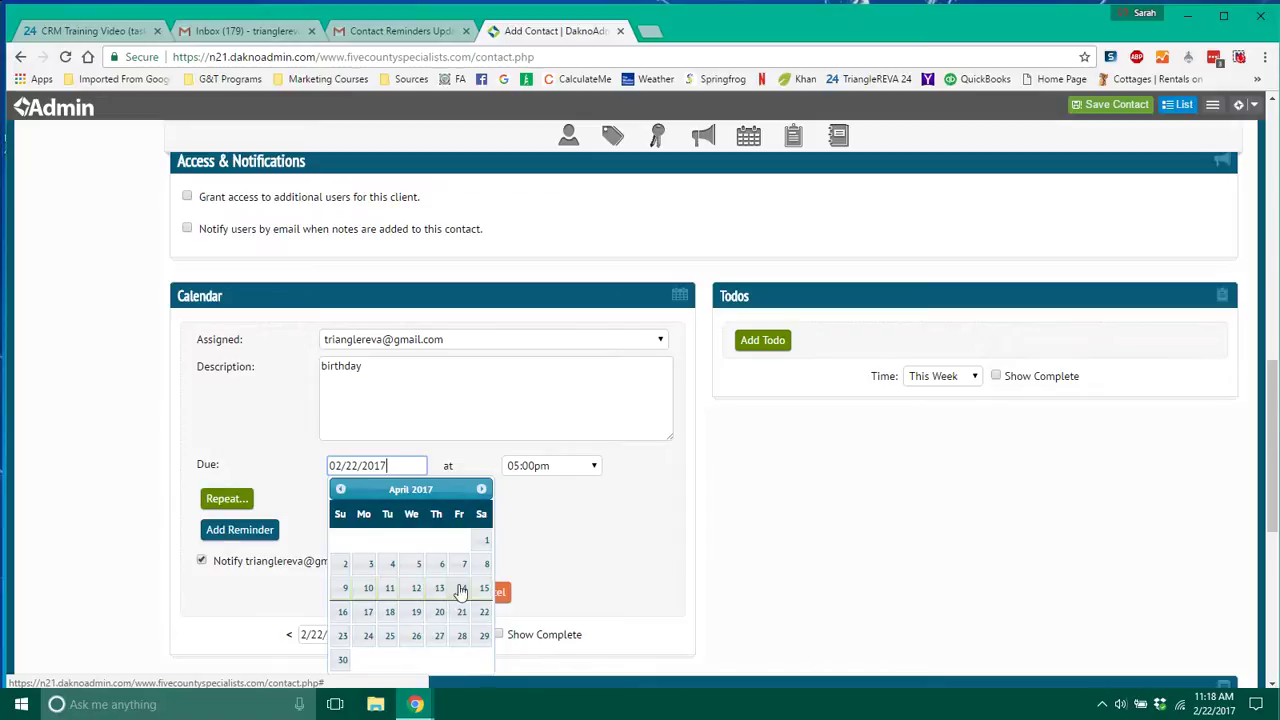
click(484, 545)
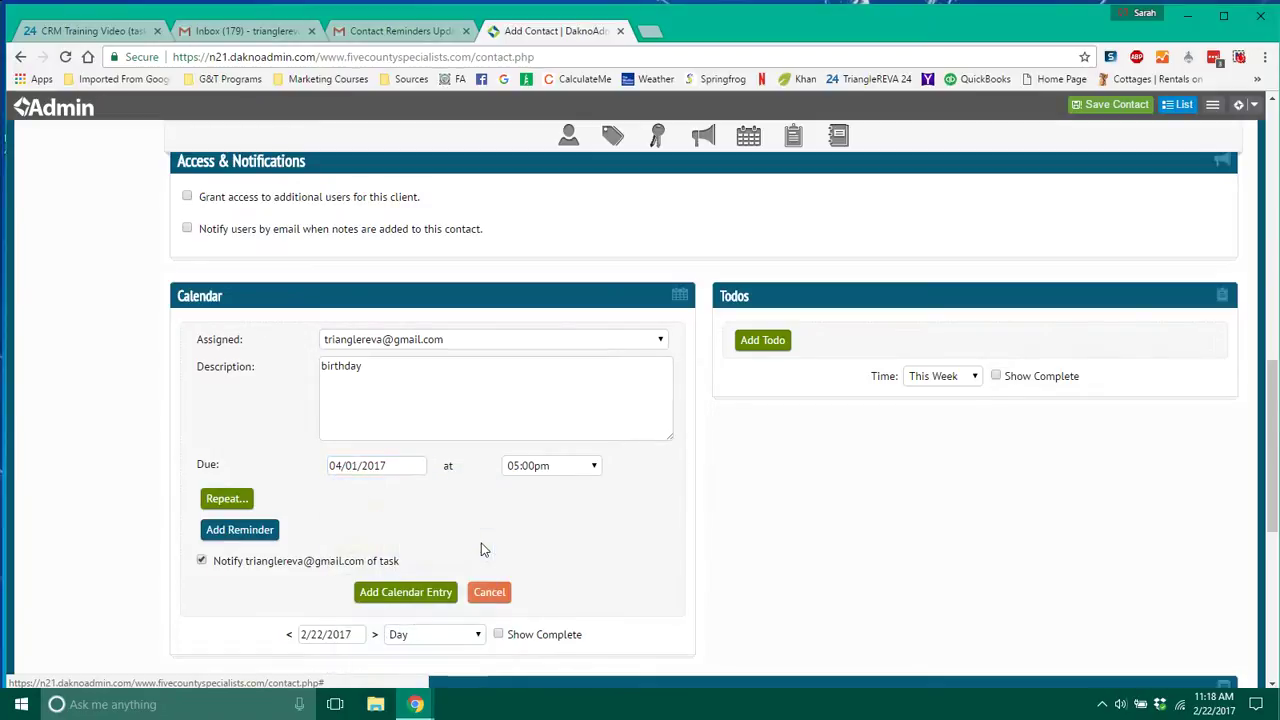
click(558, 471)
click(560, 474)
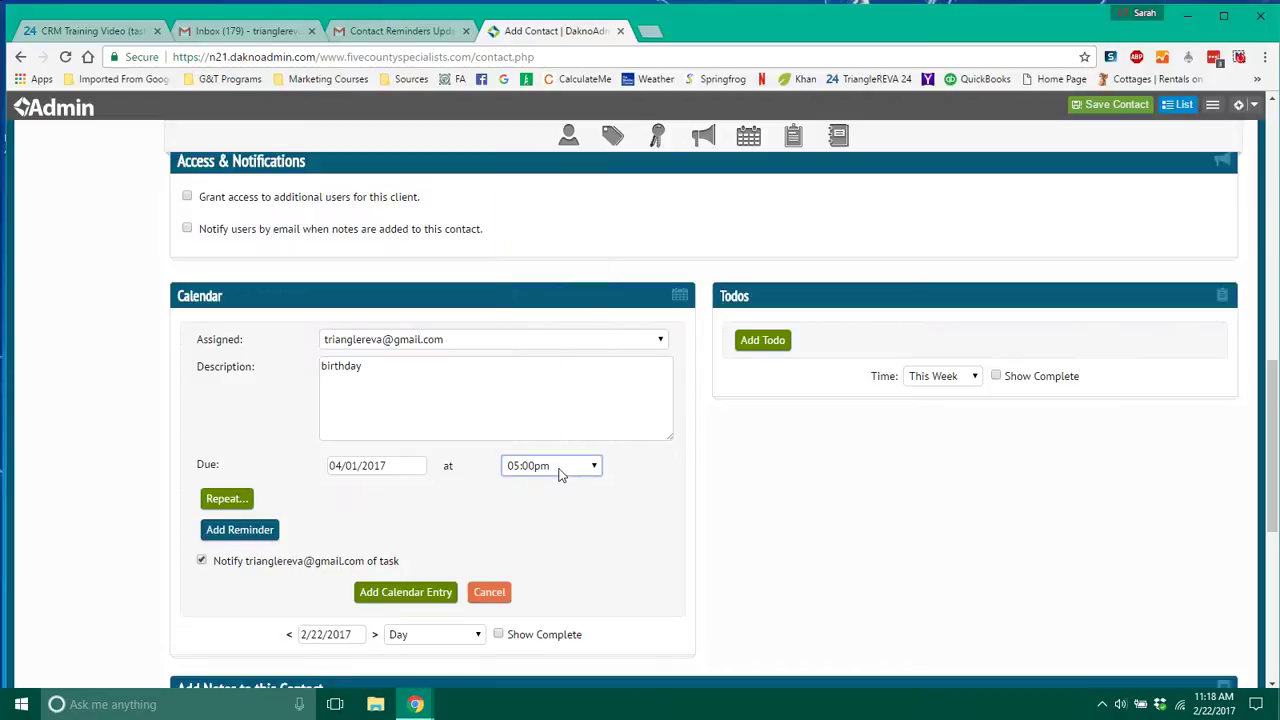
Set the birthday entry to repeat Yearly, every 1 year, ending Never.
click(236, 508)
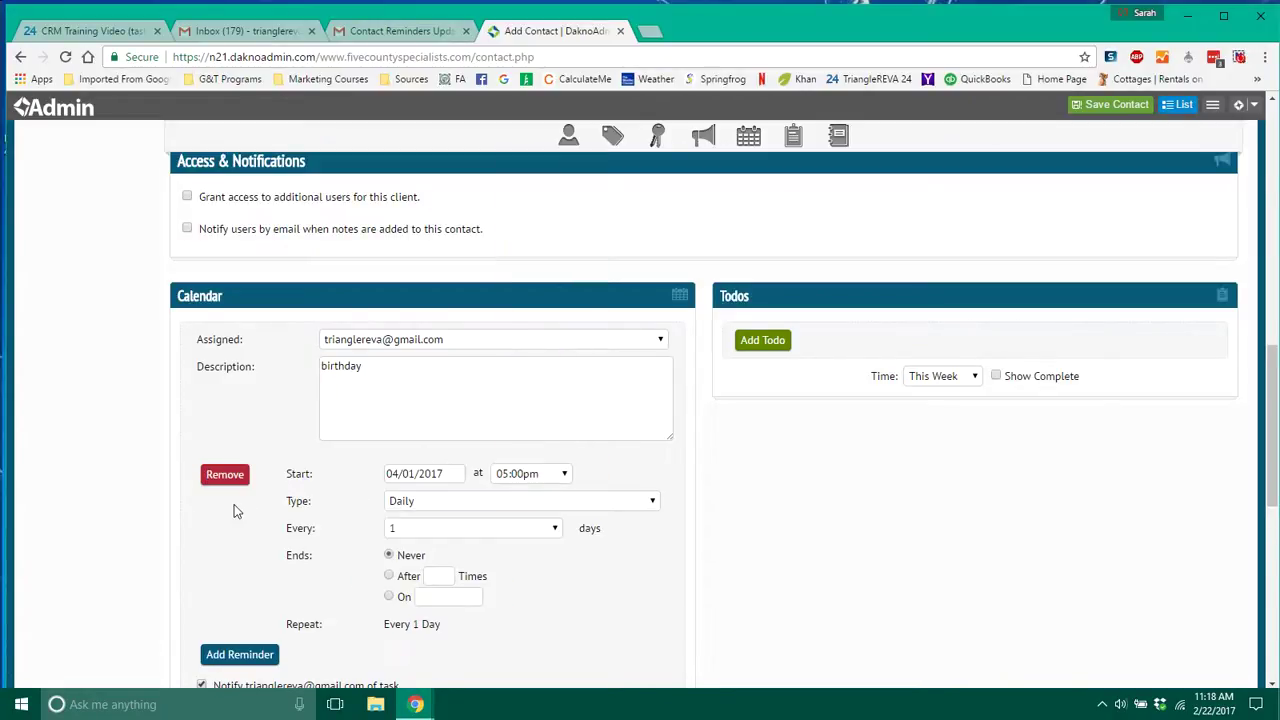
click(433, 503)
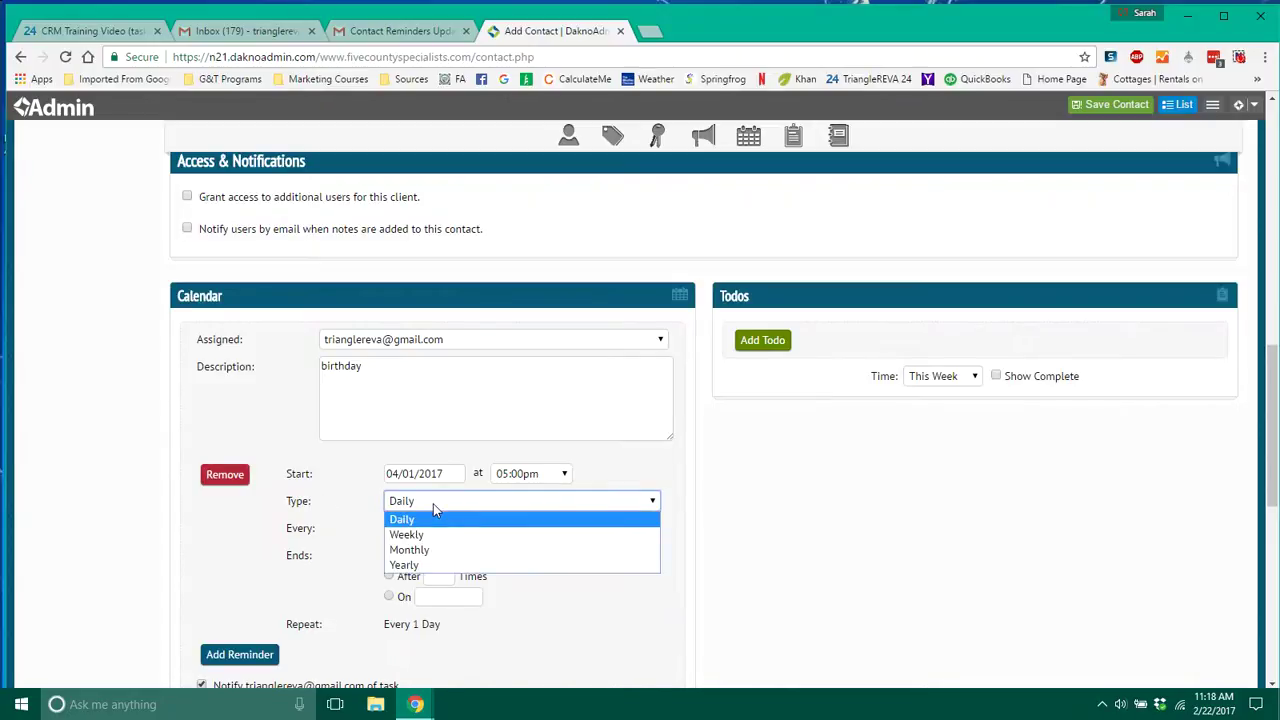
click(433, 503)
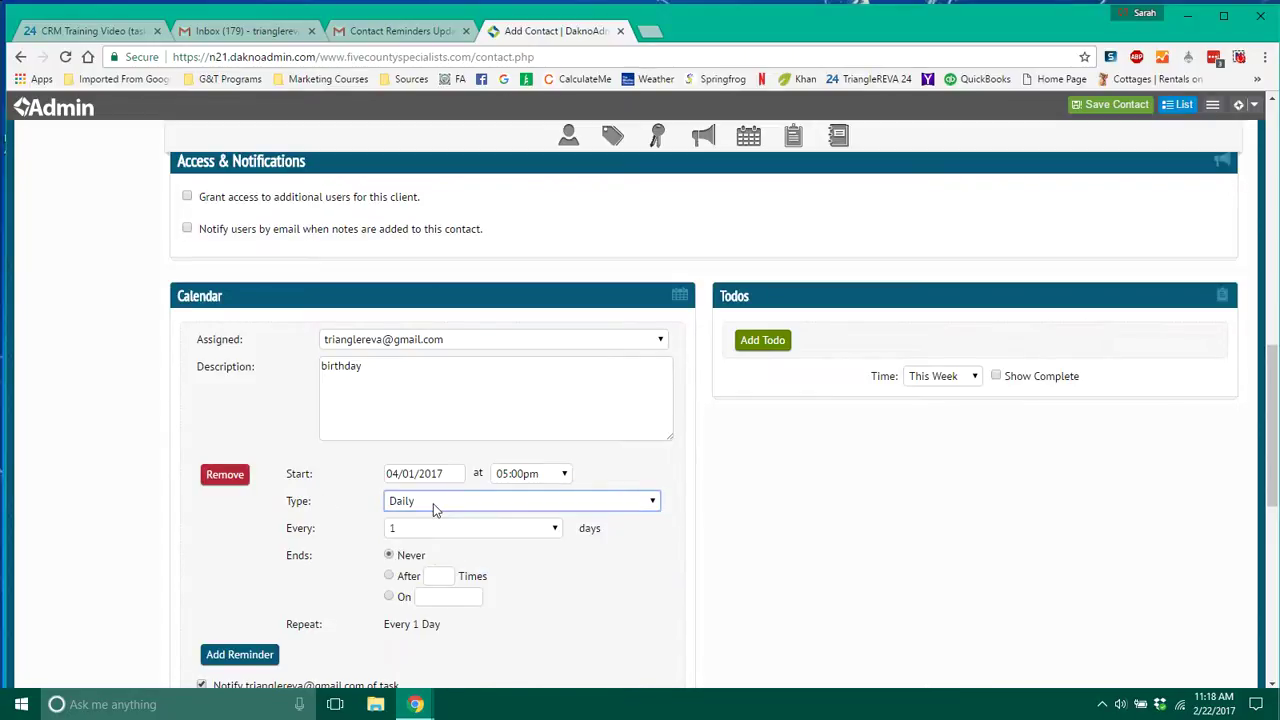
click(437, 533)
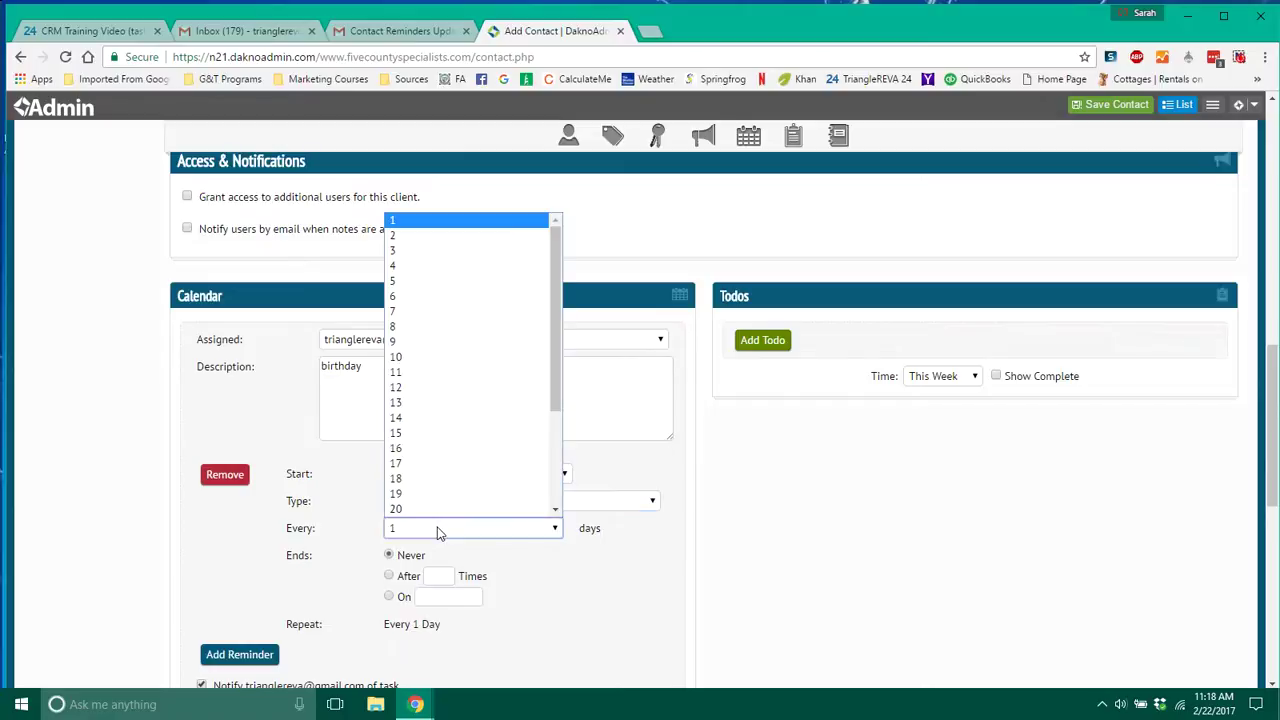
click(437, 533)
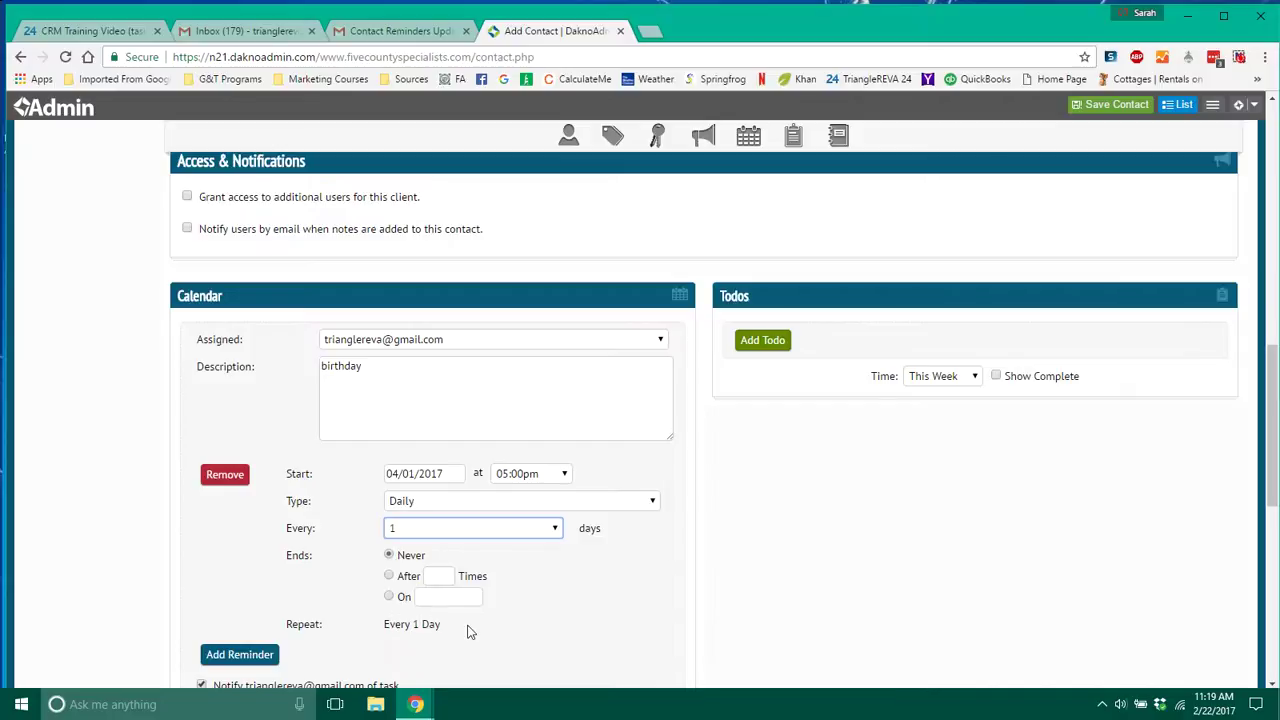
click(497, 503)
click(423, 566)
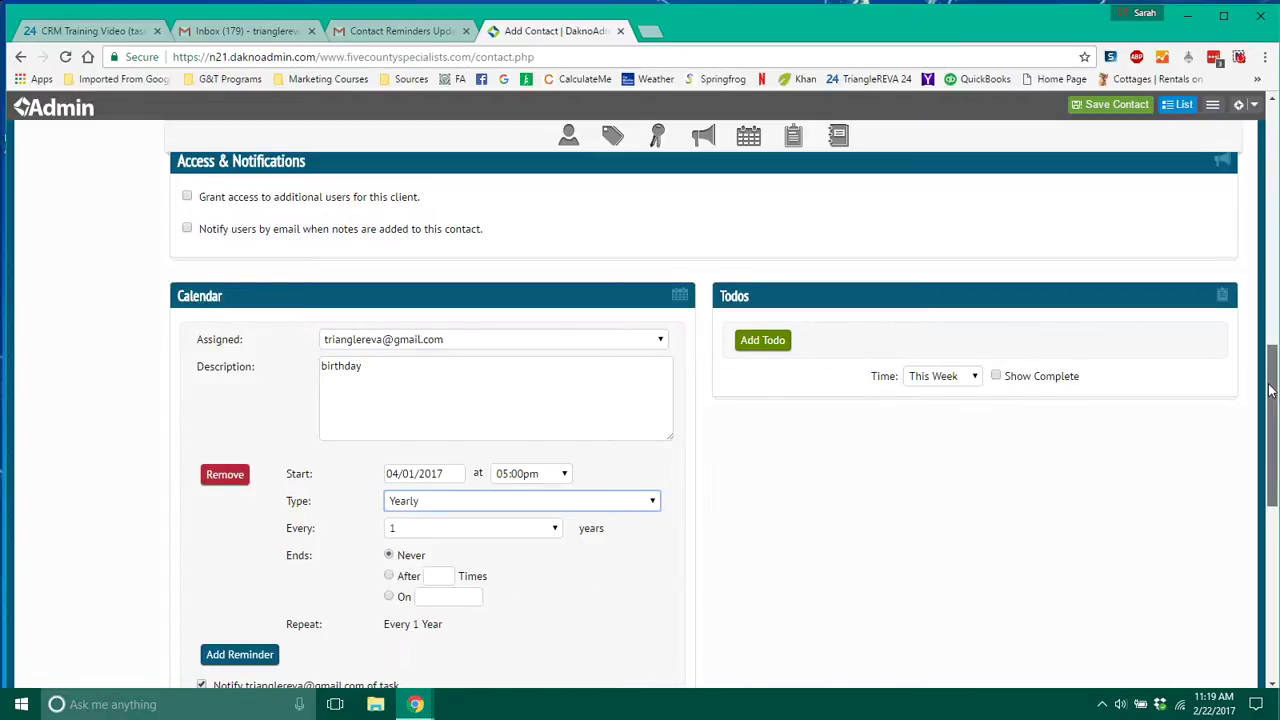
drag(1271, 392, 1272, 428)
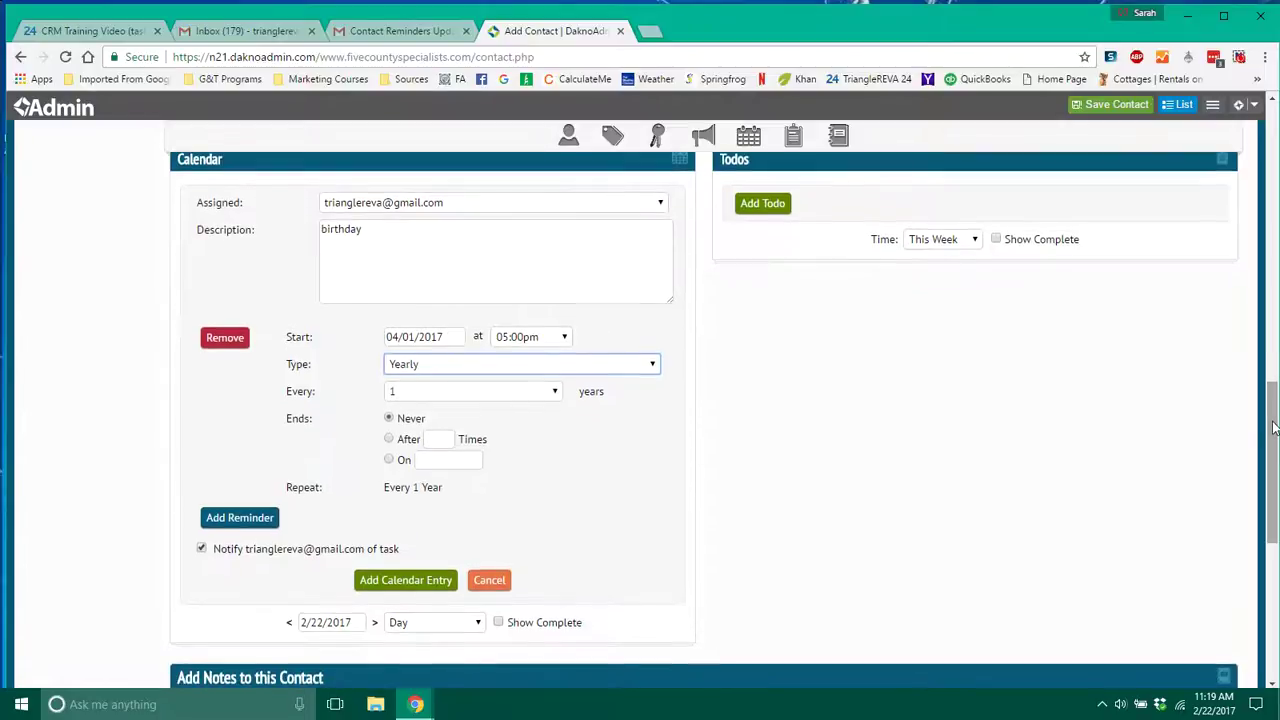
Add a reminder to the birthday entry set 5 Days ahead.
click(225, 520)
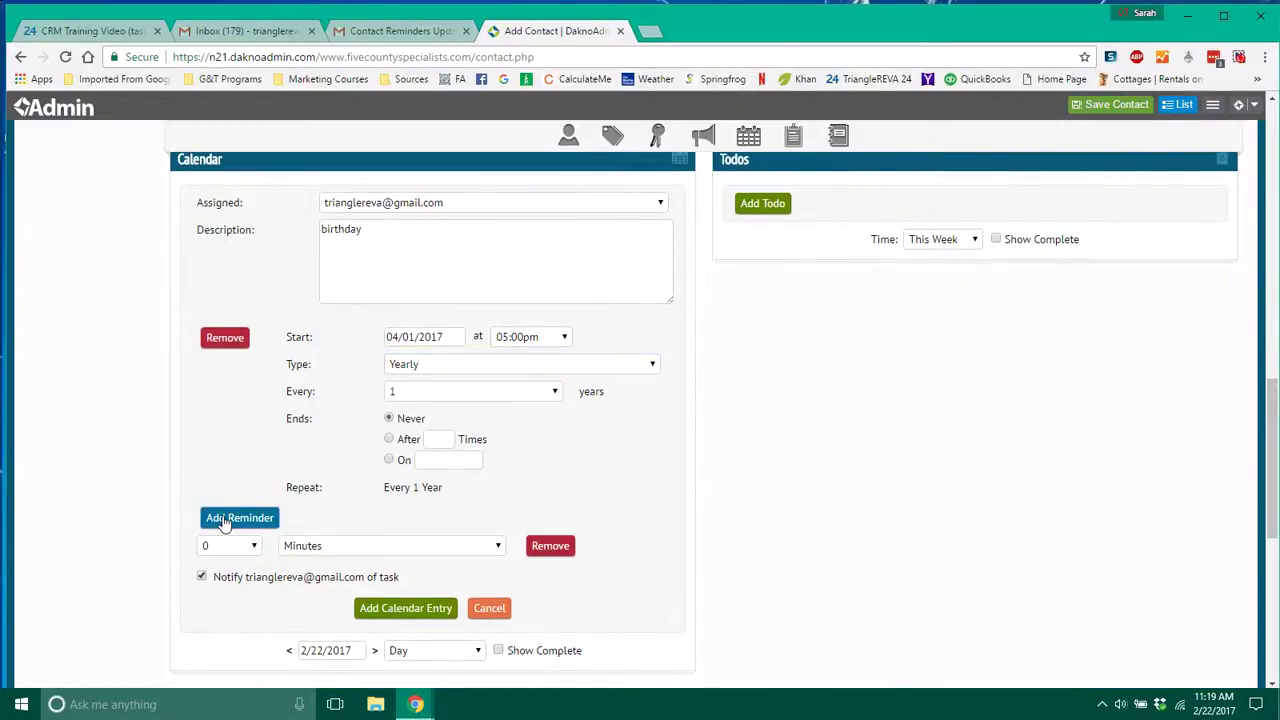
click(254, 549)
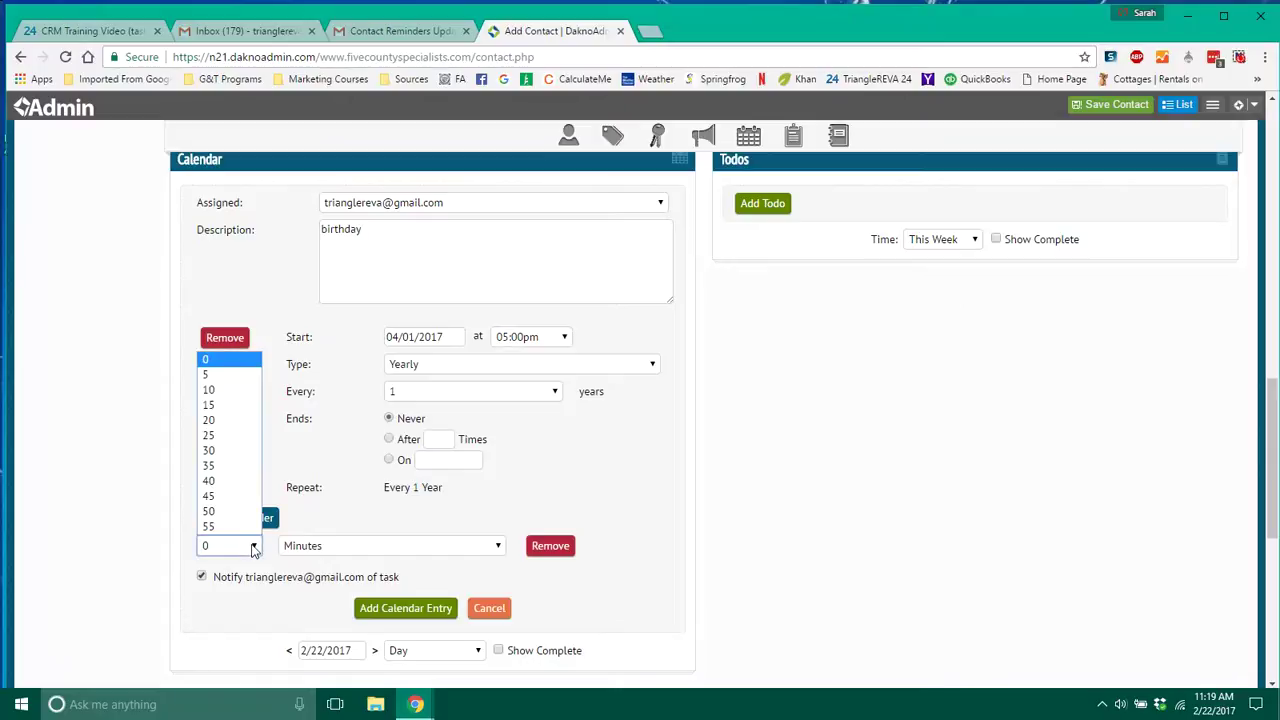
click(221, 376)
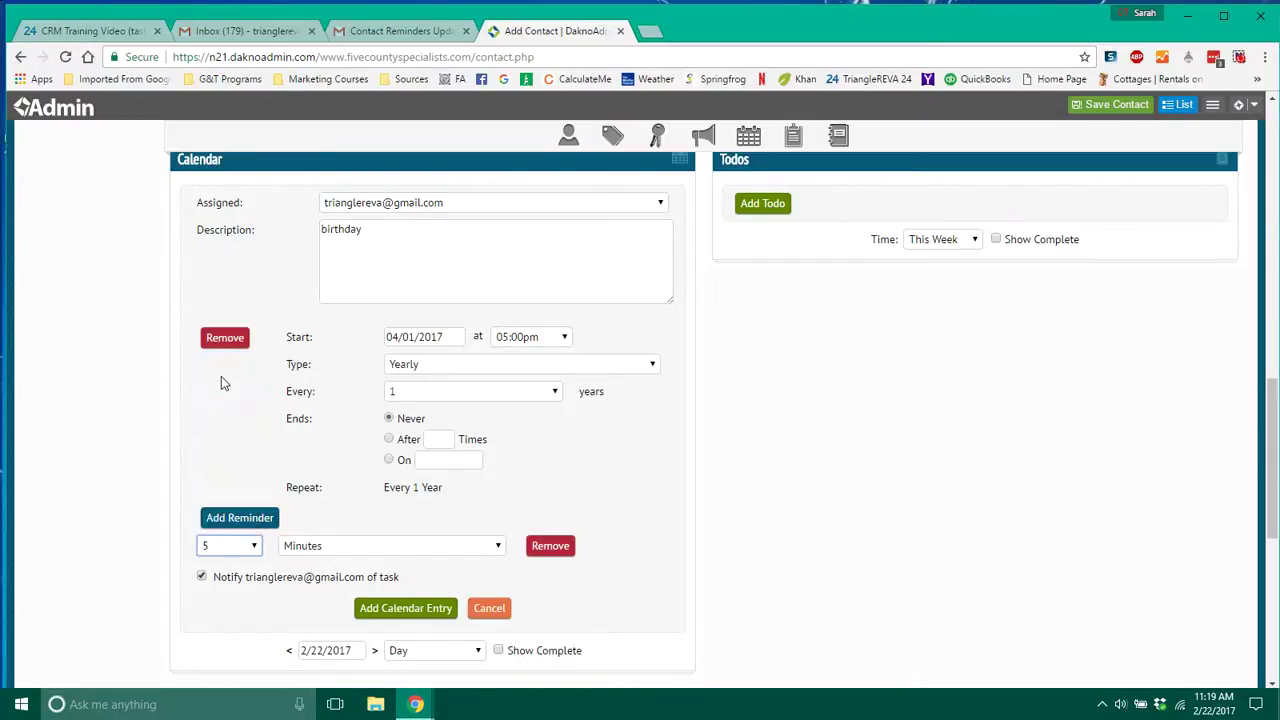
click(491, 549)
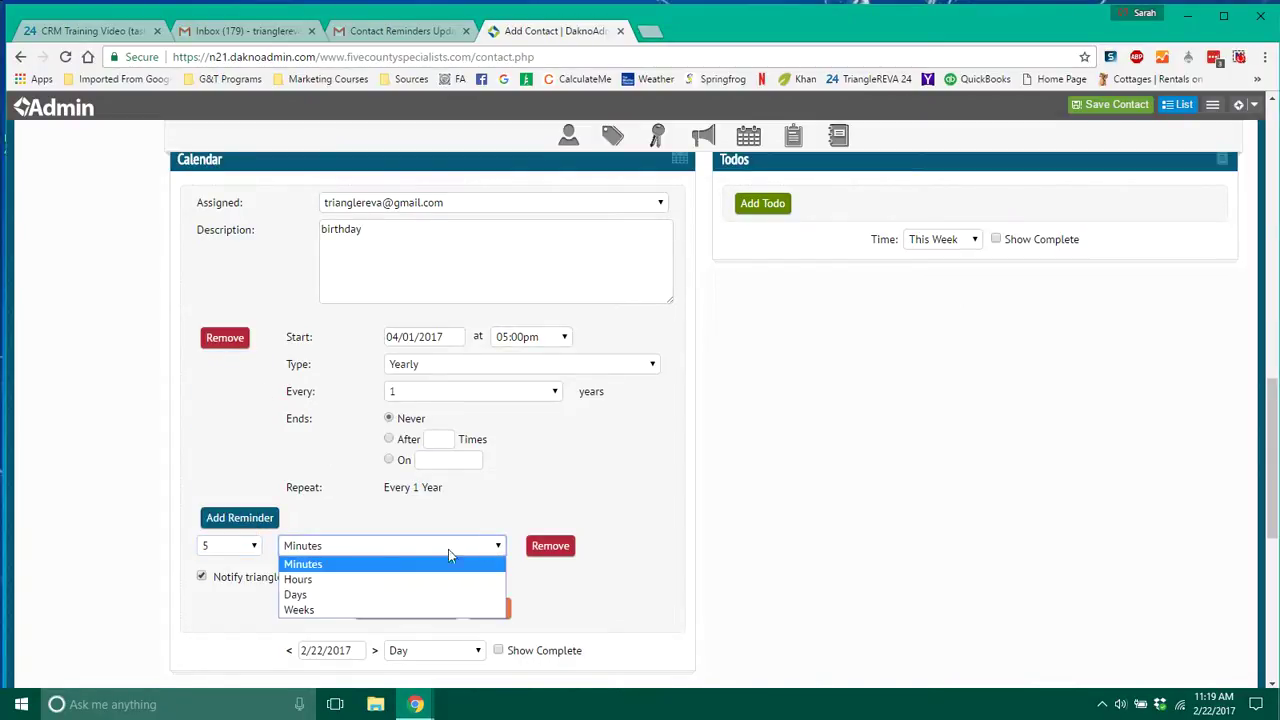
click(305, 595)
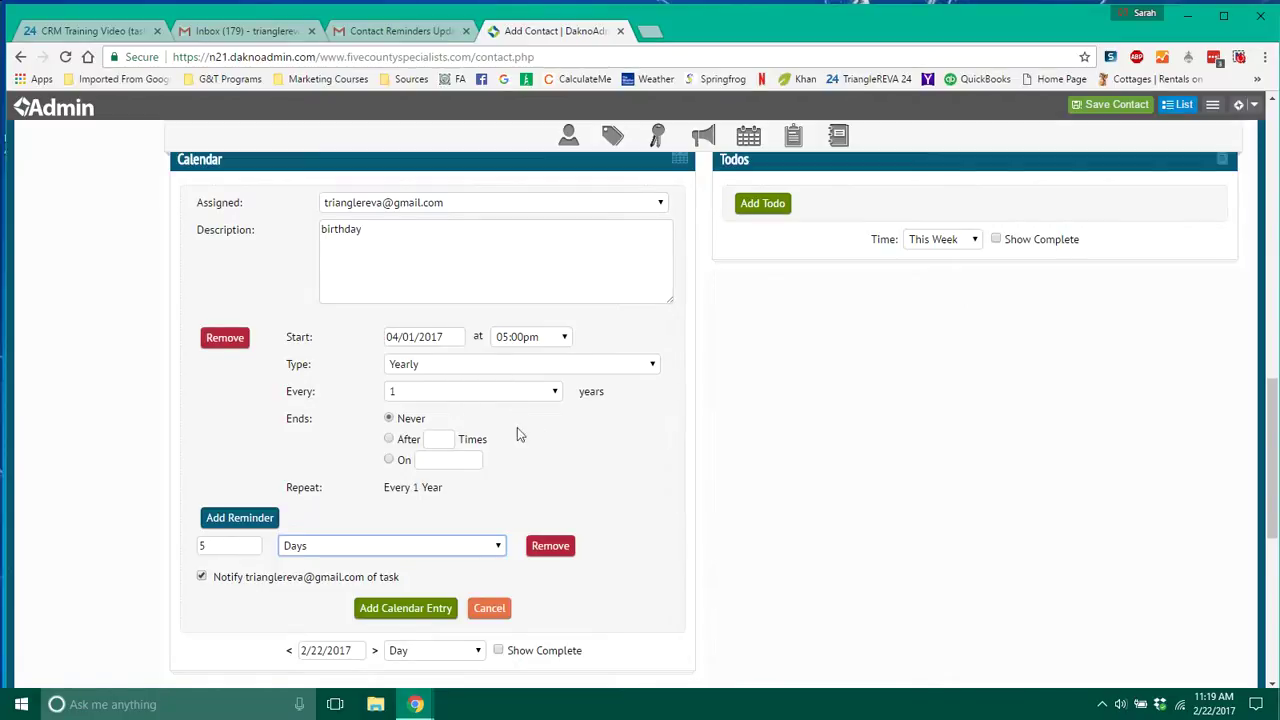
Start the yearly repeat on 02/24/2017 and save the calendar entry.
click(444, 337)
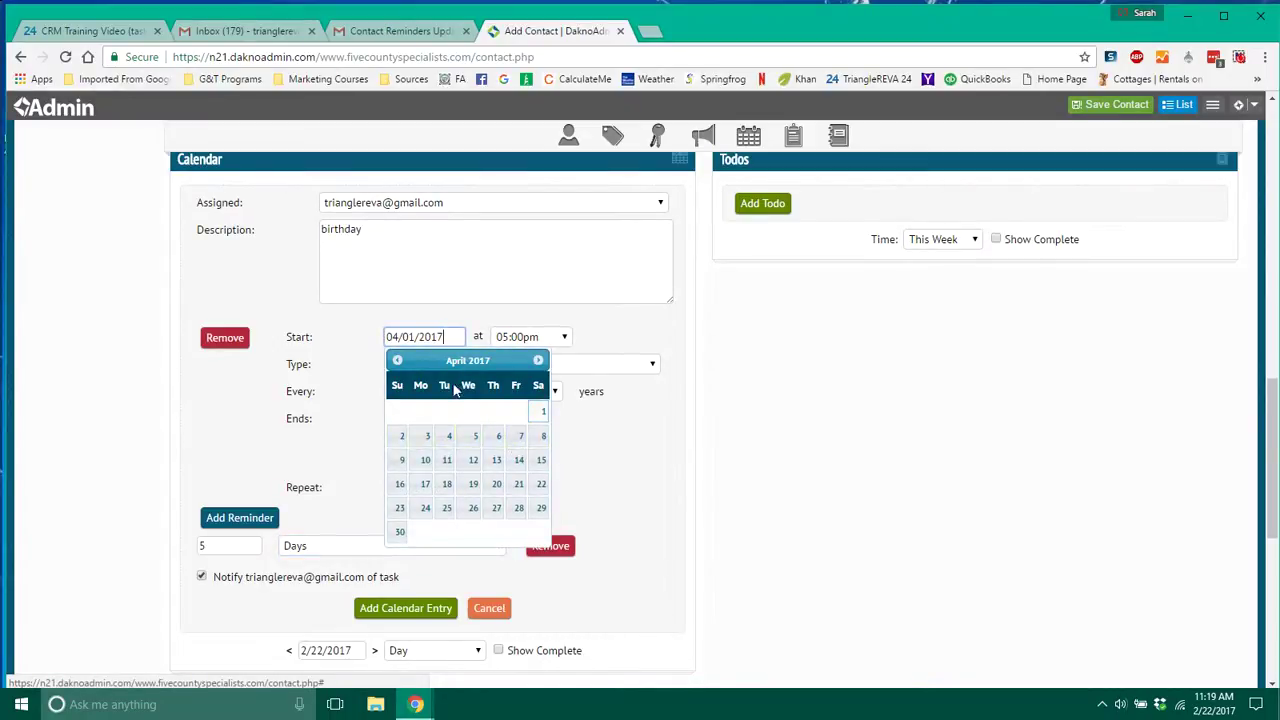
click(396, 361)
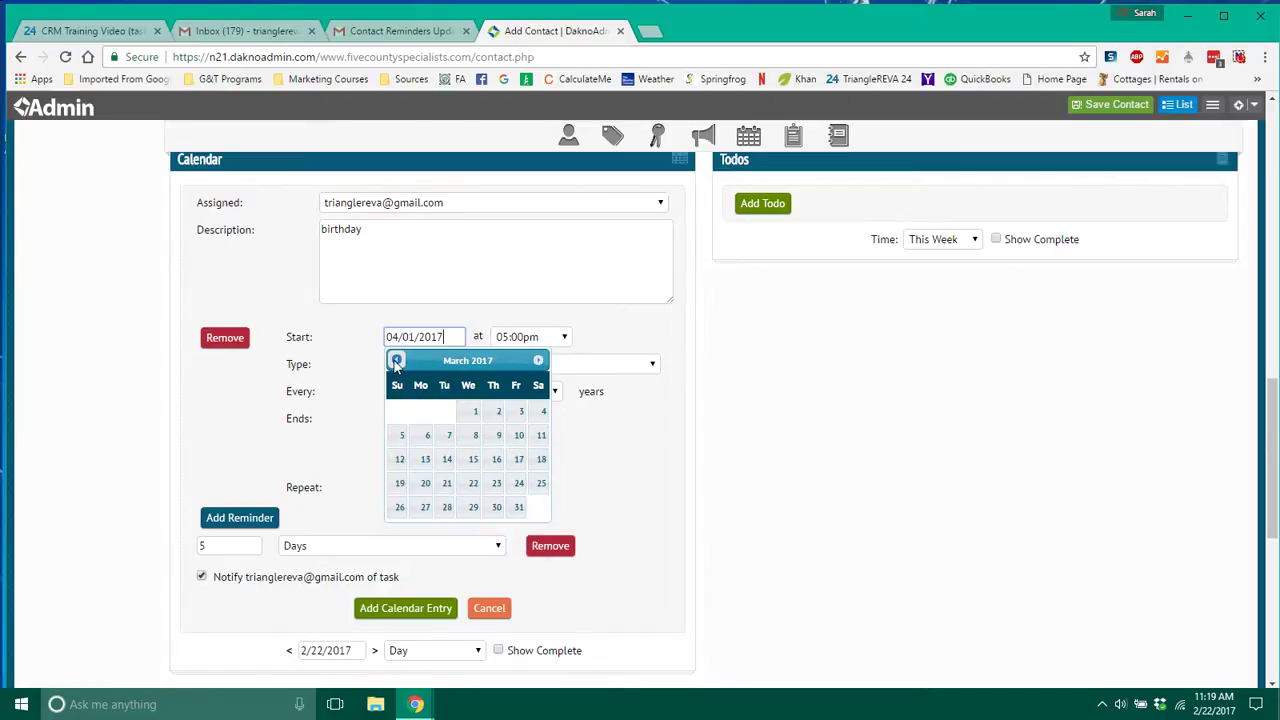
click(396, 361)
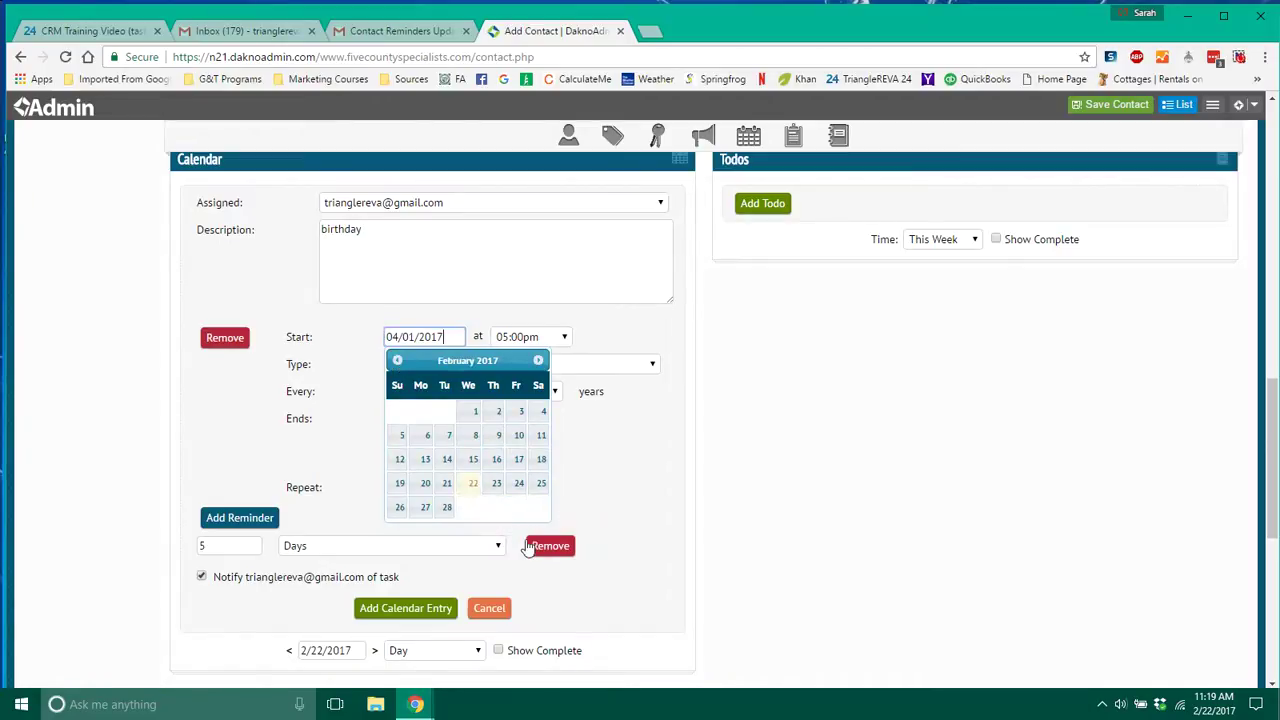
click(514, 487)
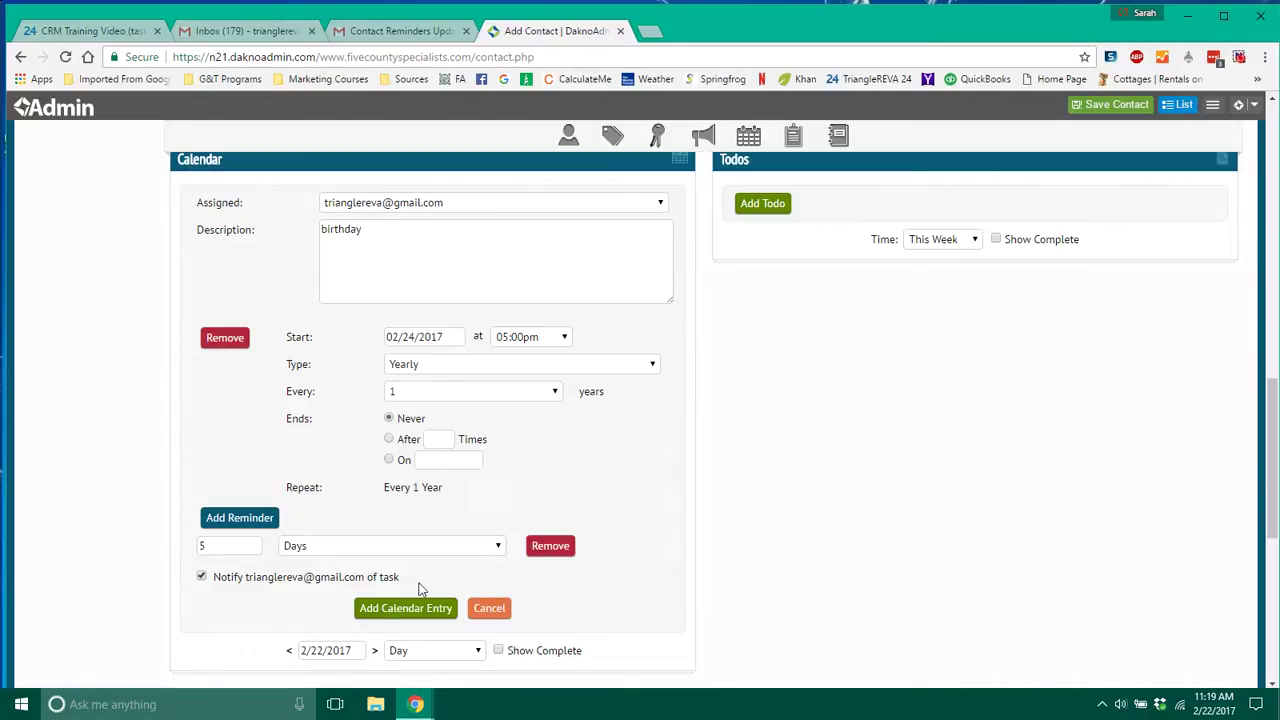
click(403, 609)
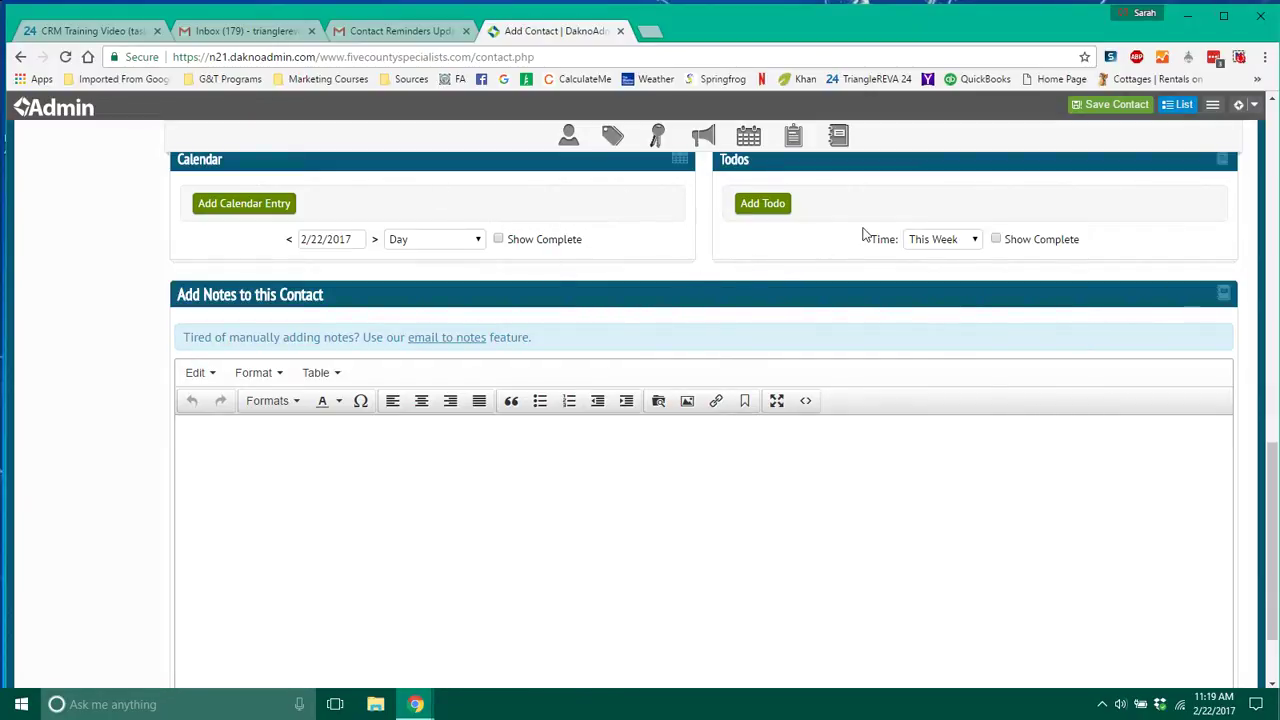
Start a todo assigned to the chosen agent with description 'fhsdkjhksjfhk'.
drag(1271, 472, 1270, 458)
click(762, 248)
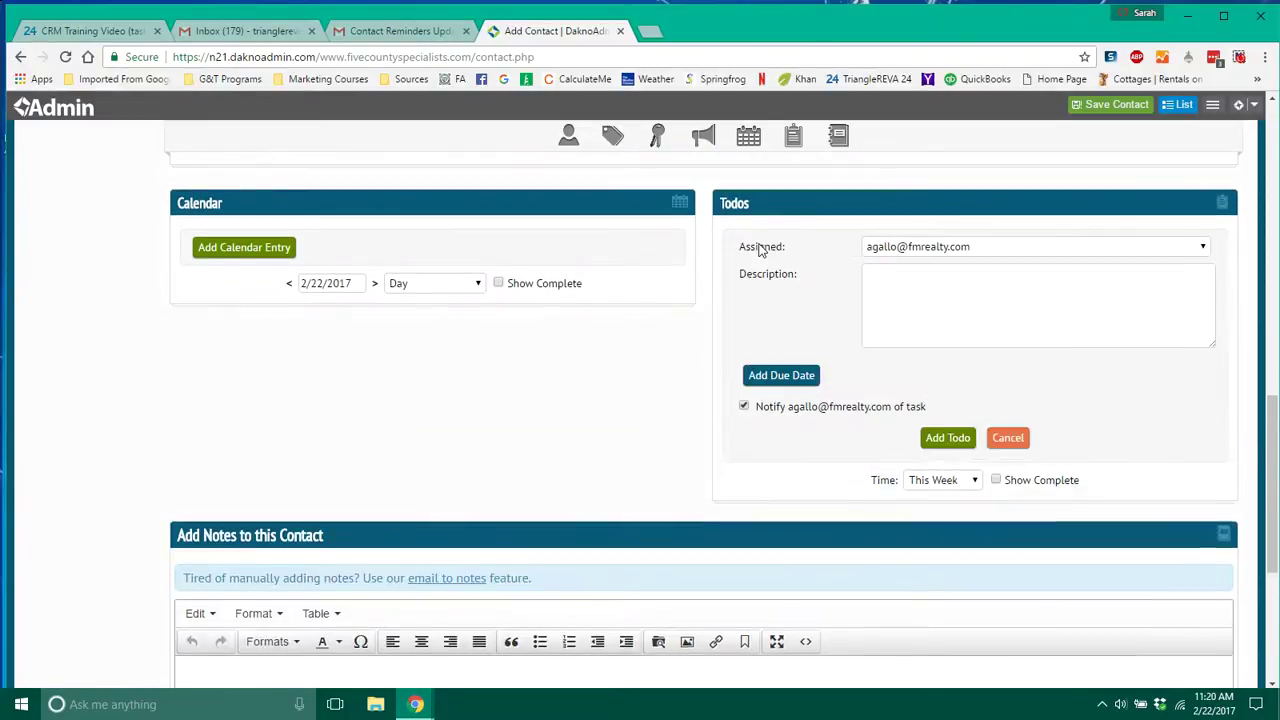
click(1020, 249)
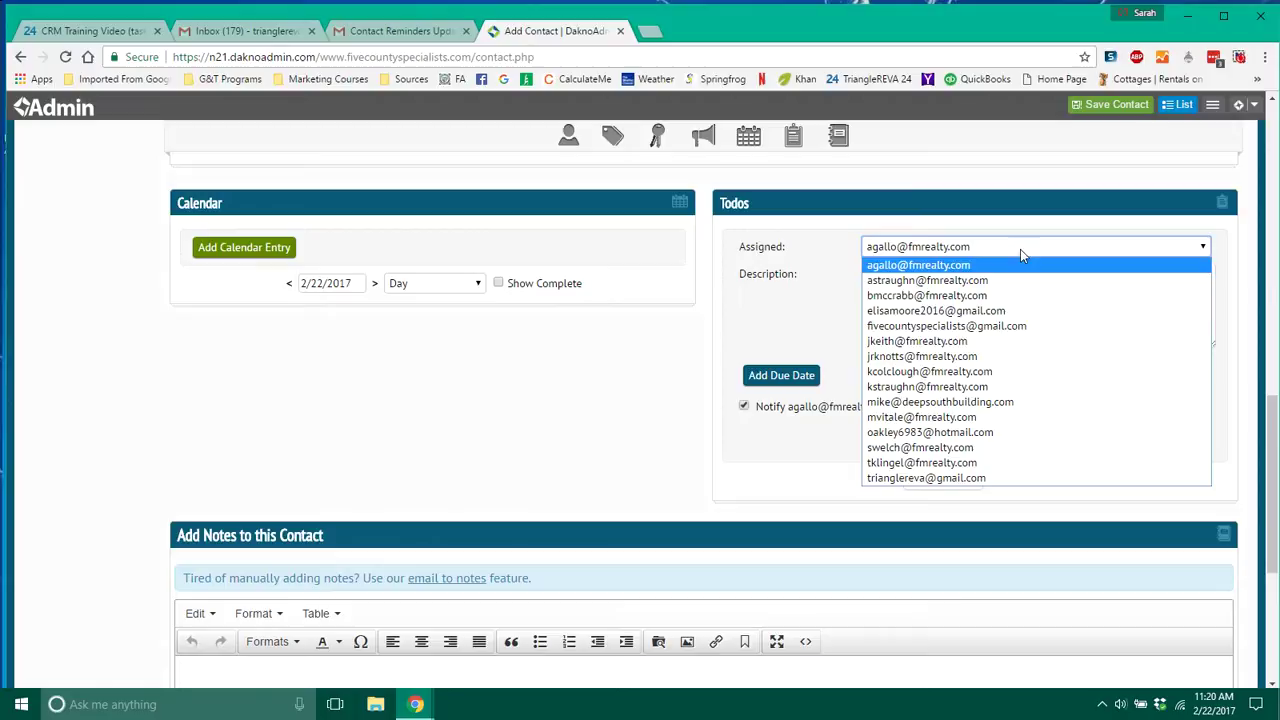
click(957, 479)
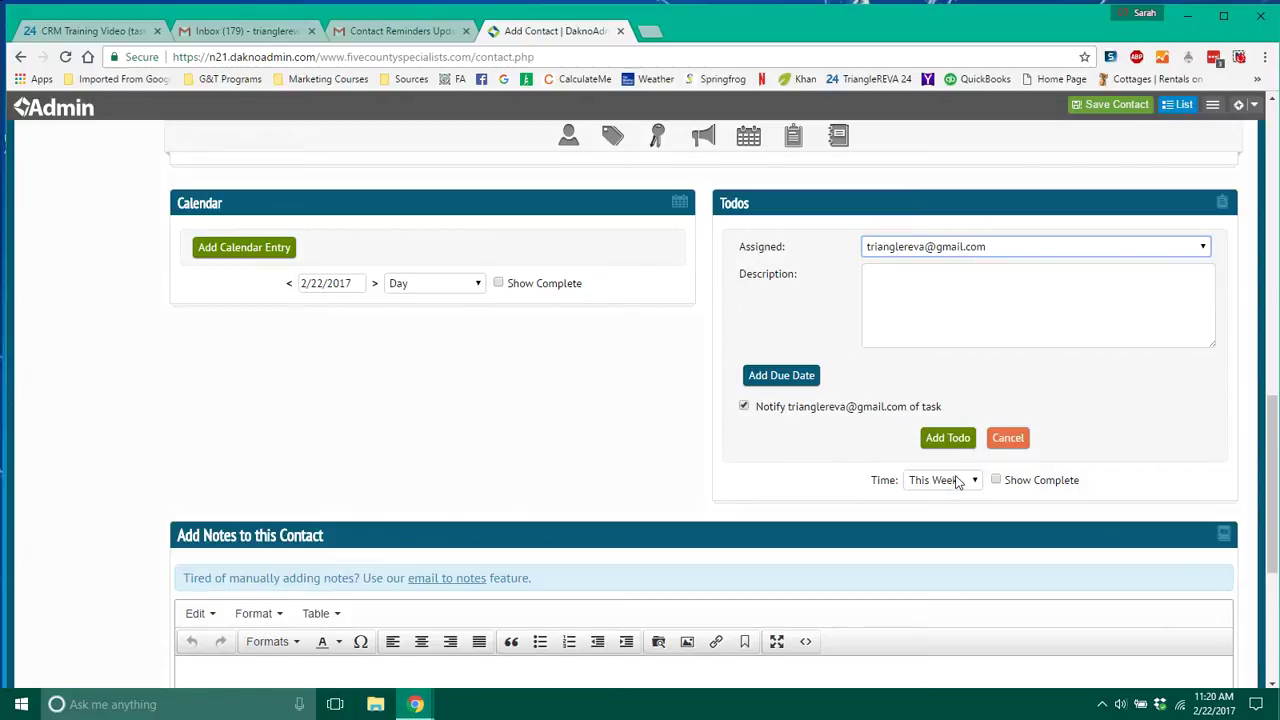
click(915, 274)
text(fhsdkjhksjfhk)
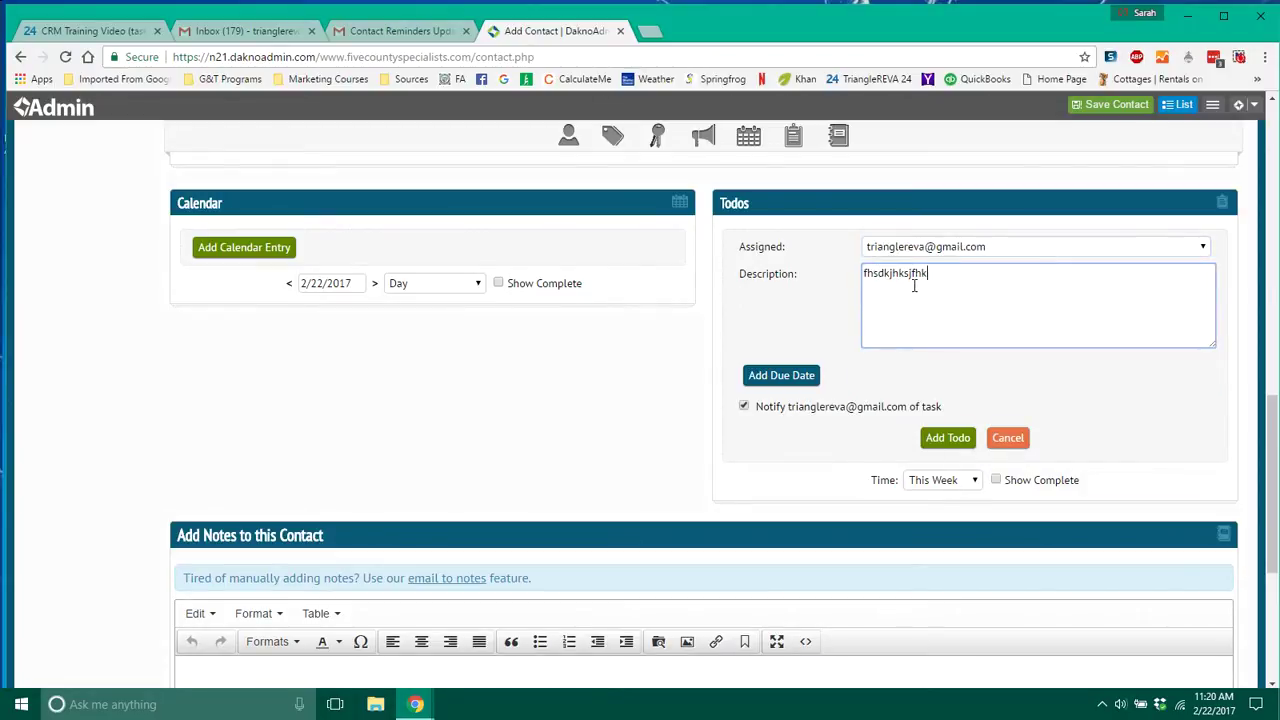
Make the todo due 02/24/2017 at 04:00am and add it.
click(790, 377)
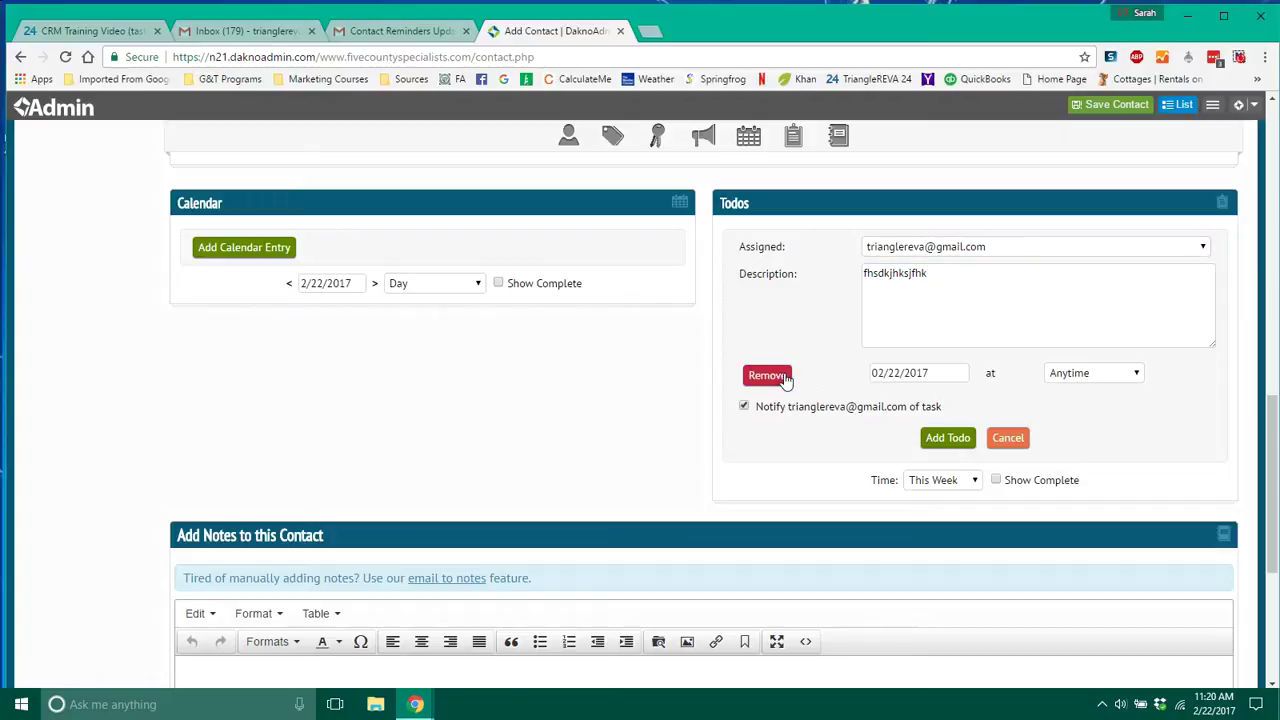
click(928, 373)
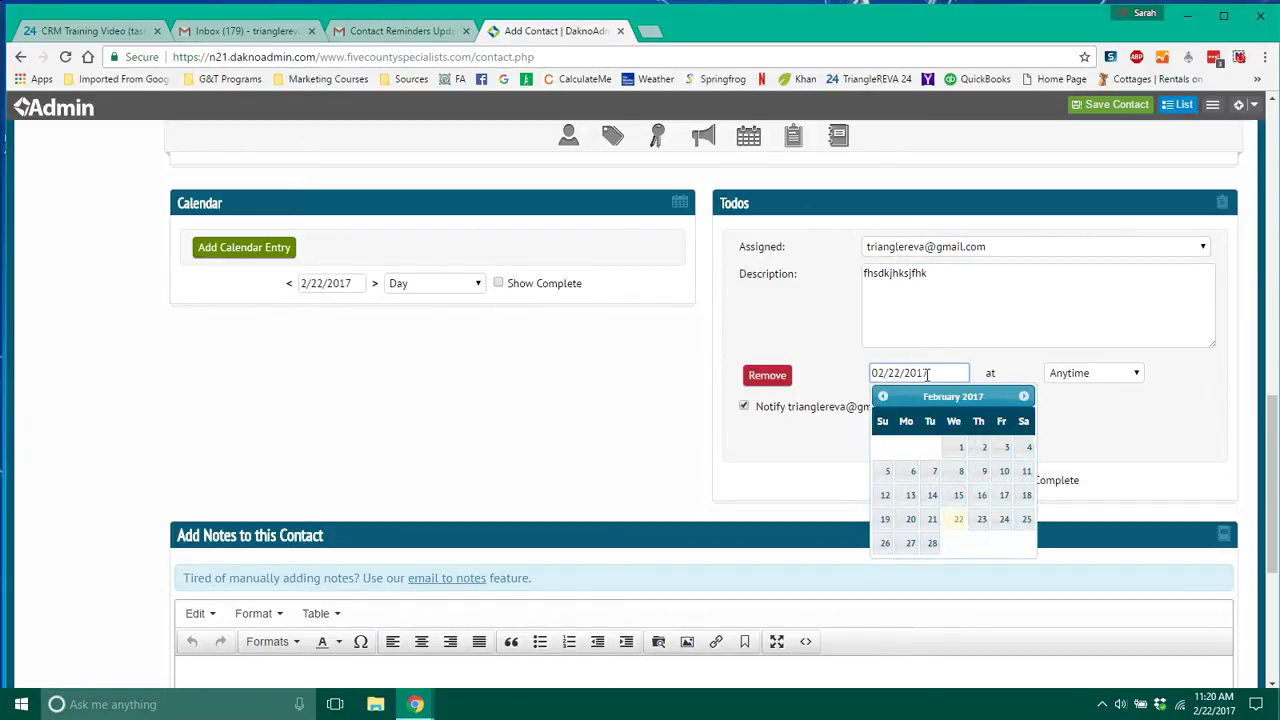
click(1002, 520)
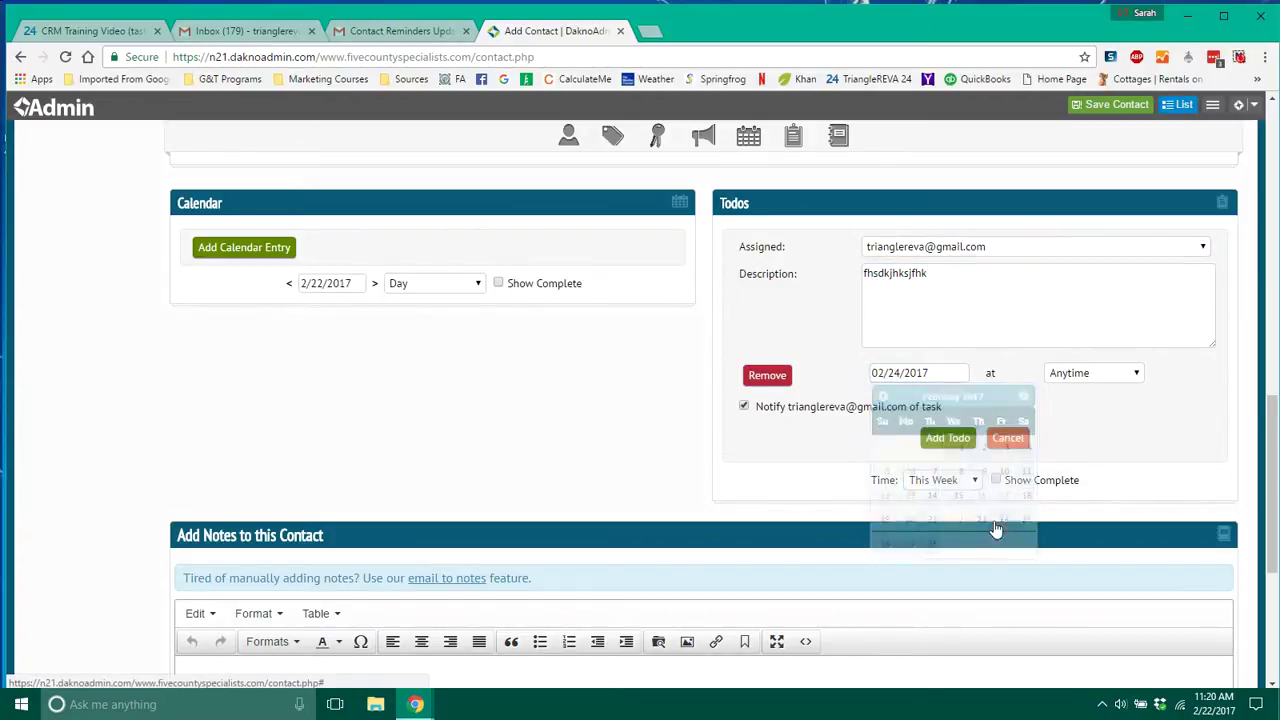
click(1096, 380)
click(1078, 339)
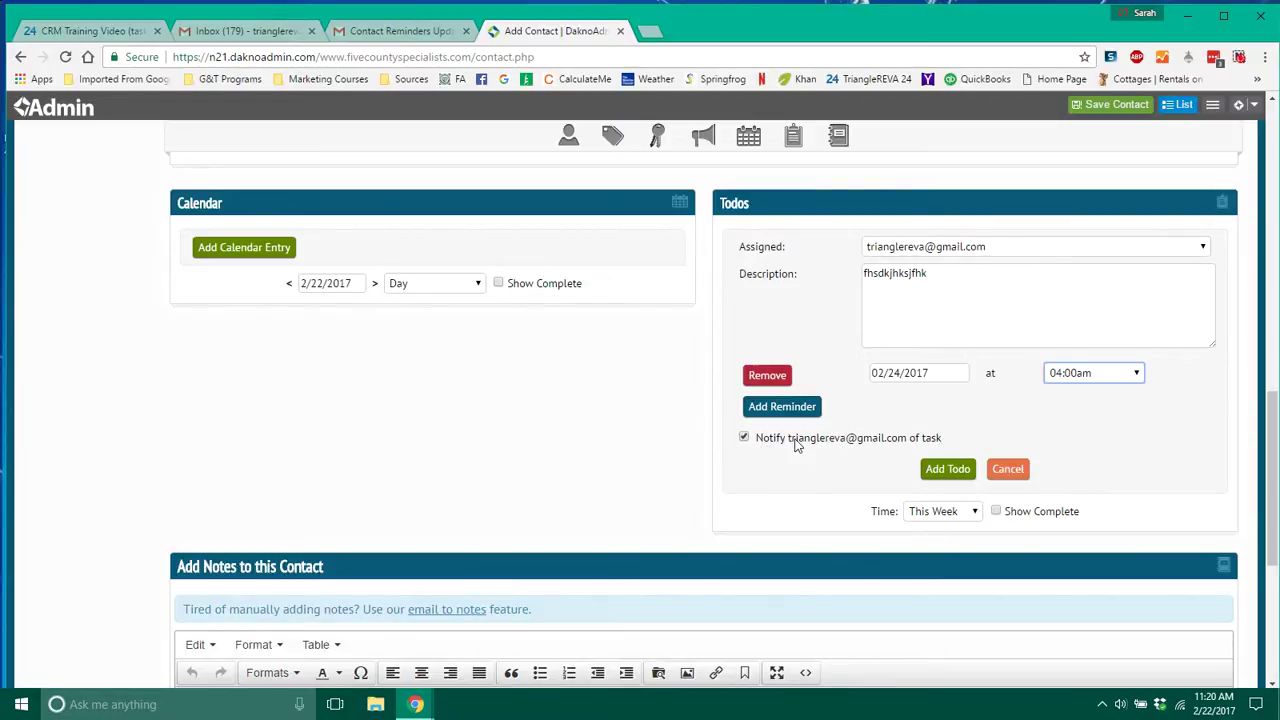
click(952, 470)
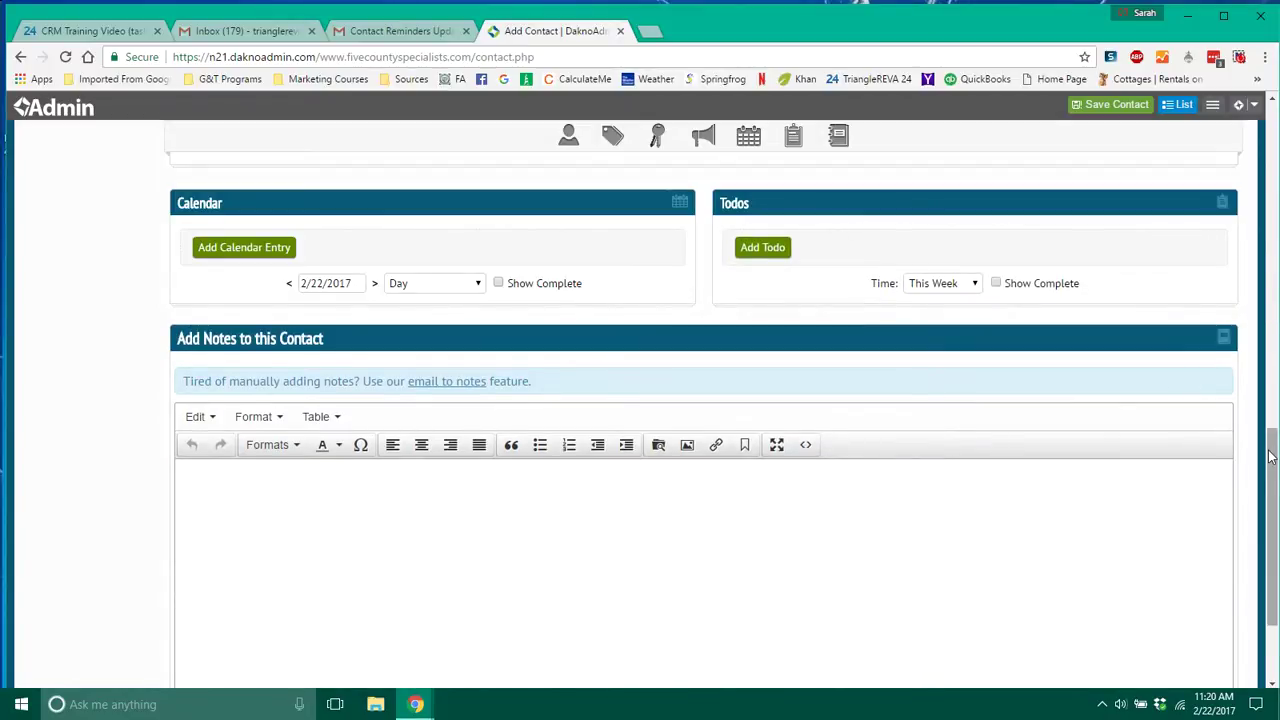
drag(1274, 455, 1271, 448)
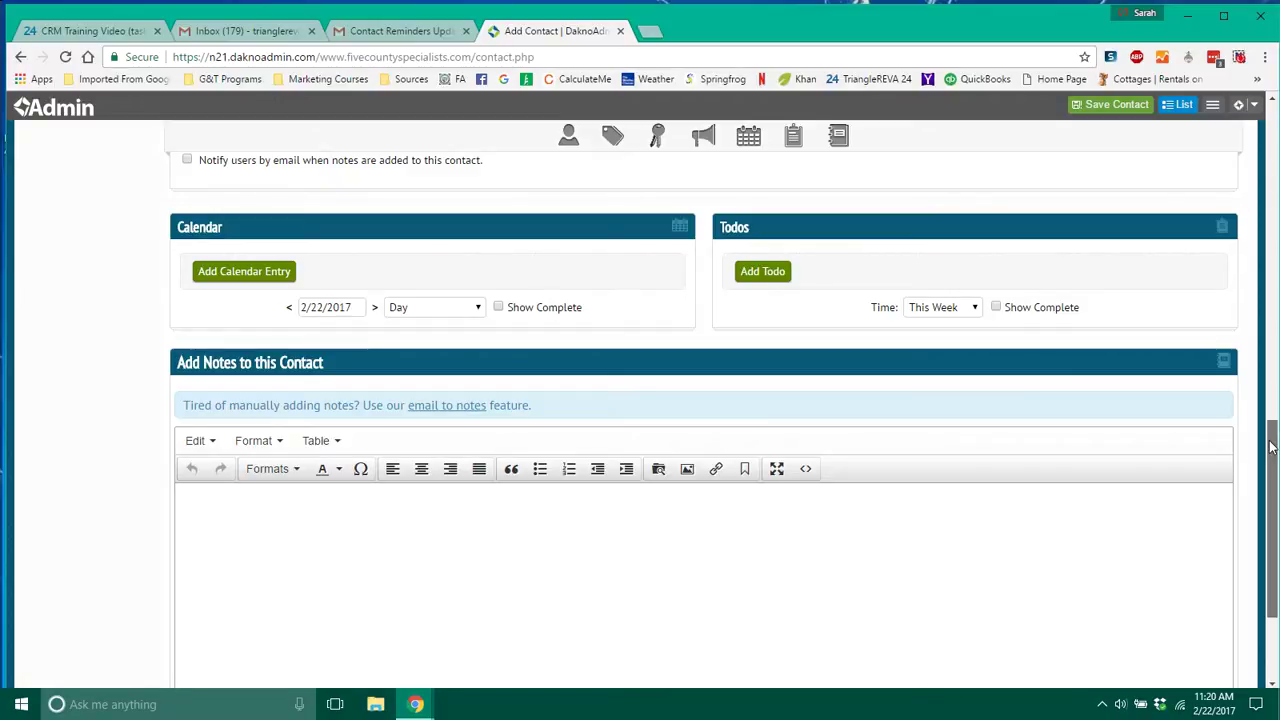
drag(1270, 447, 1274, 494)
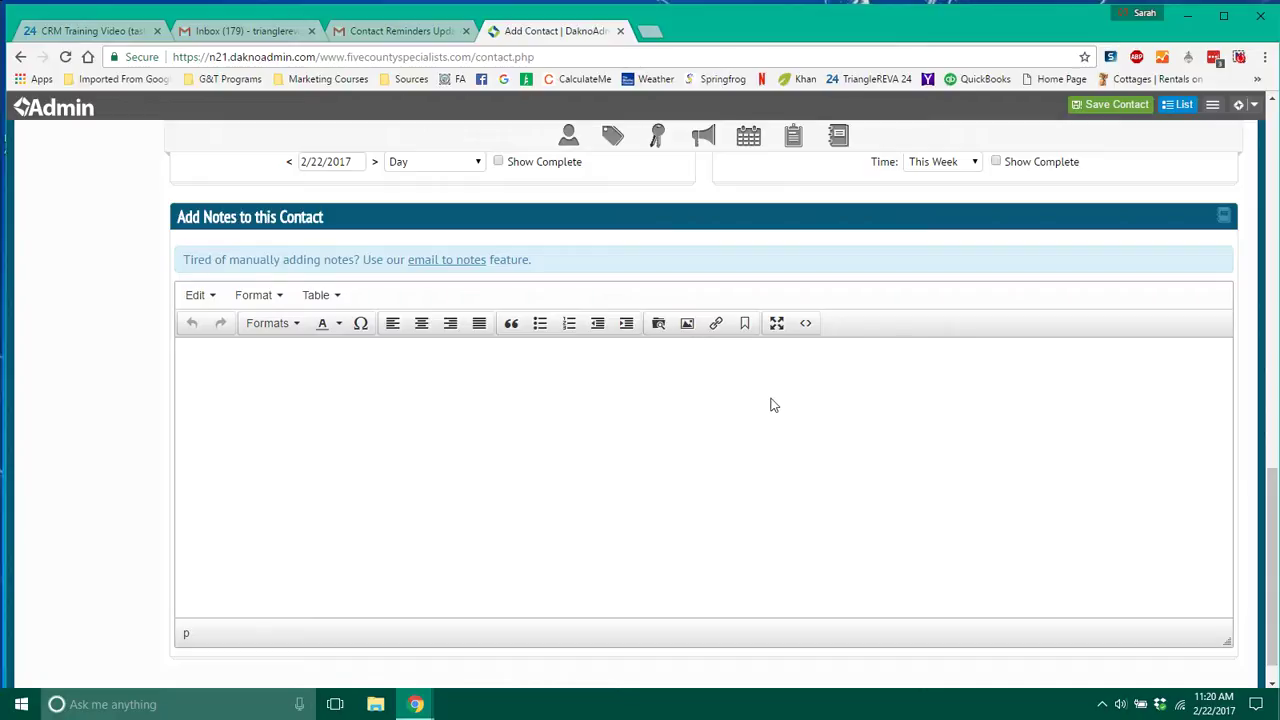
click(725, 352)
drag(181, 260, 531, 260)
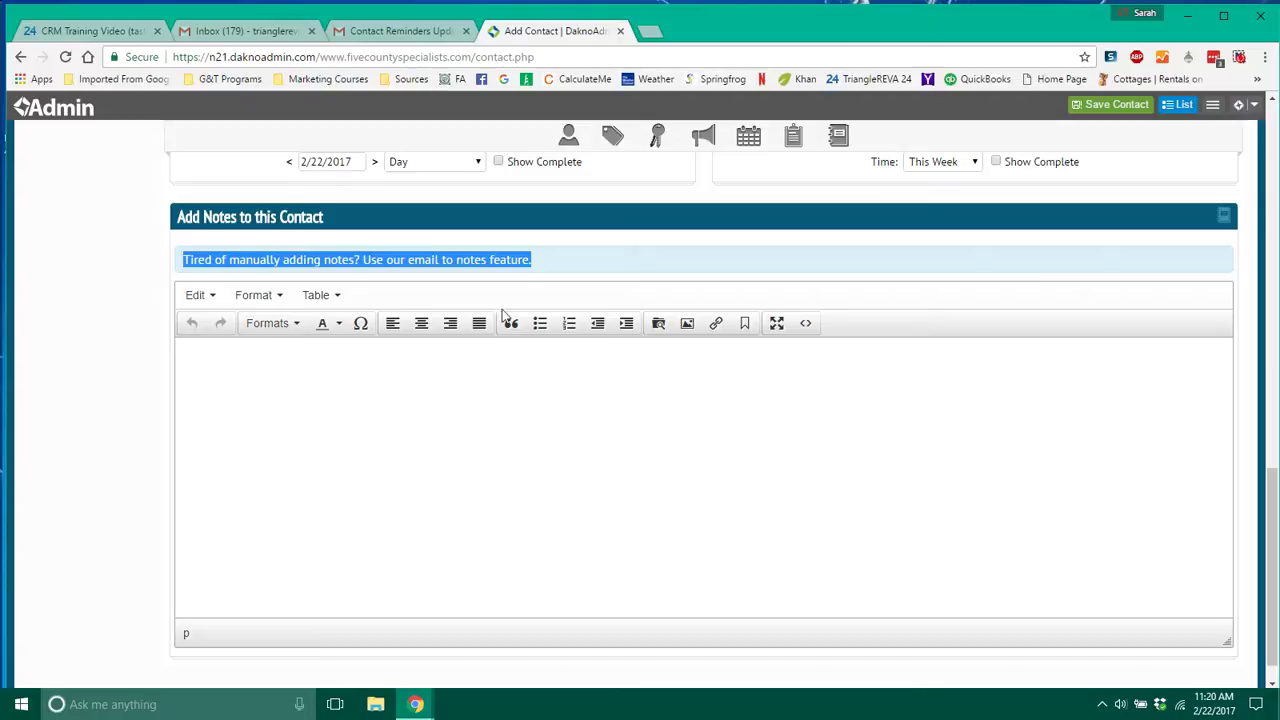
click(491, 441)
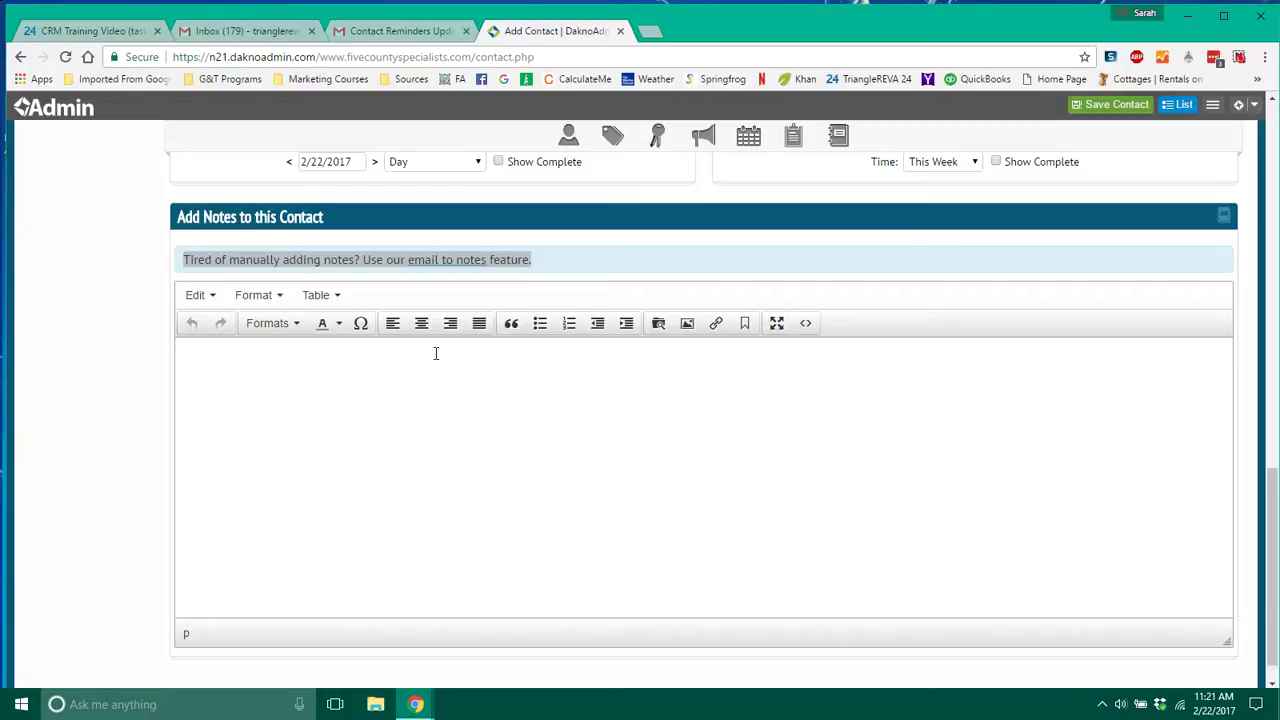
click(435, 353)
From the note's image dialog, choose the Facebook conversation screenshot file for upload.
click(684, 324)
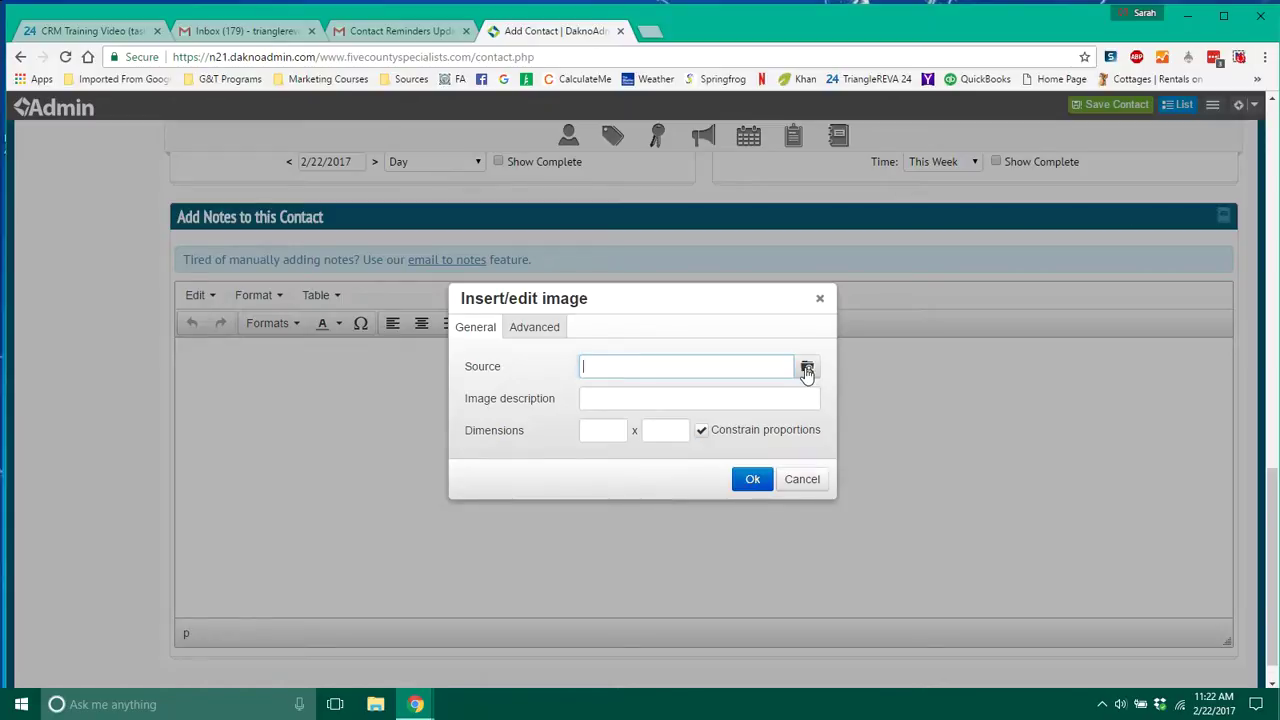
click(807, 370)
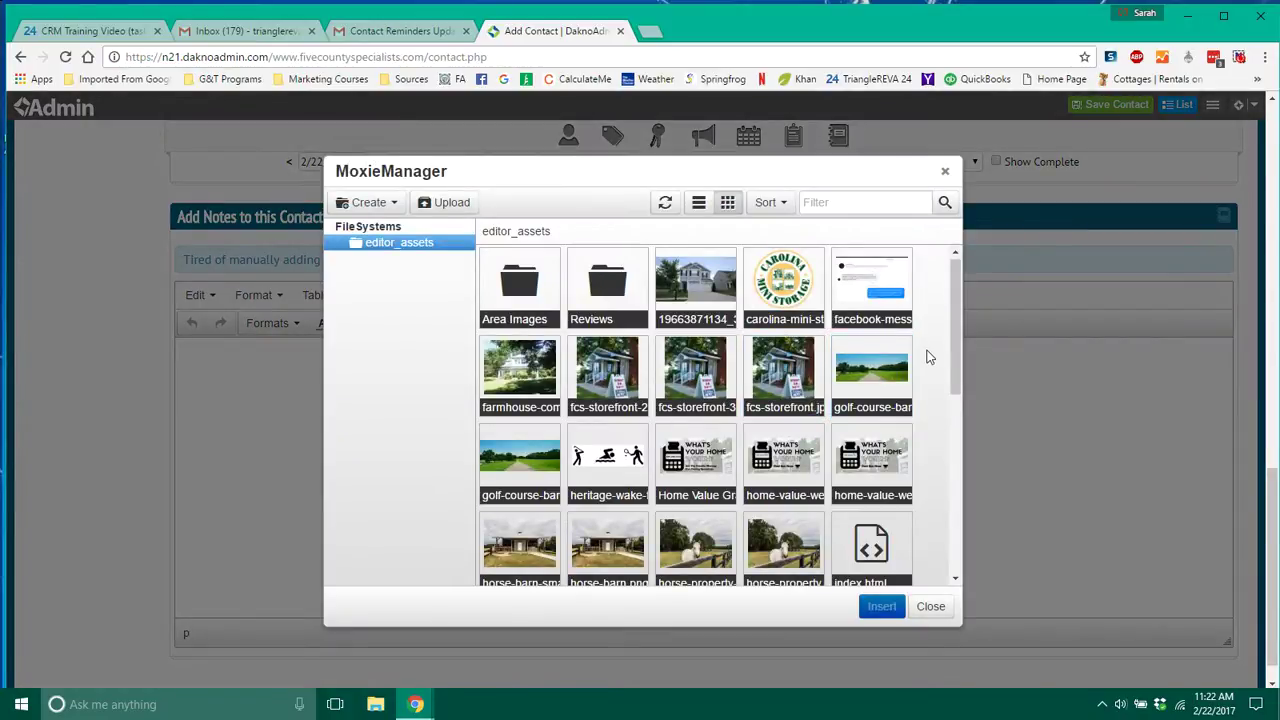
click(447, 205)
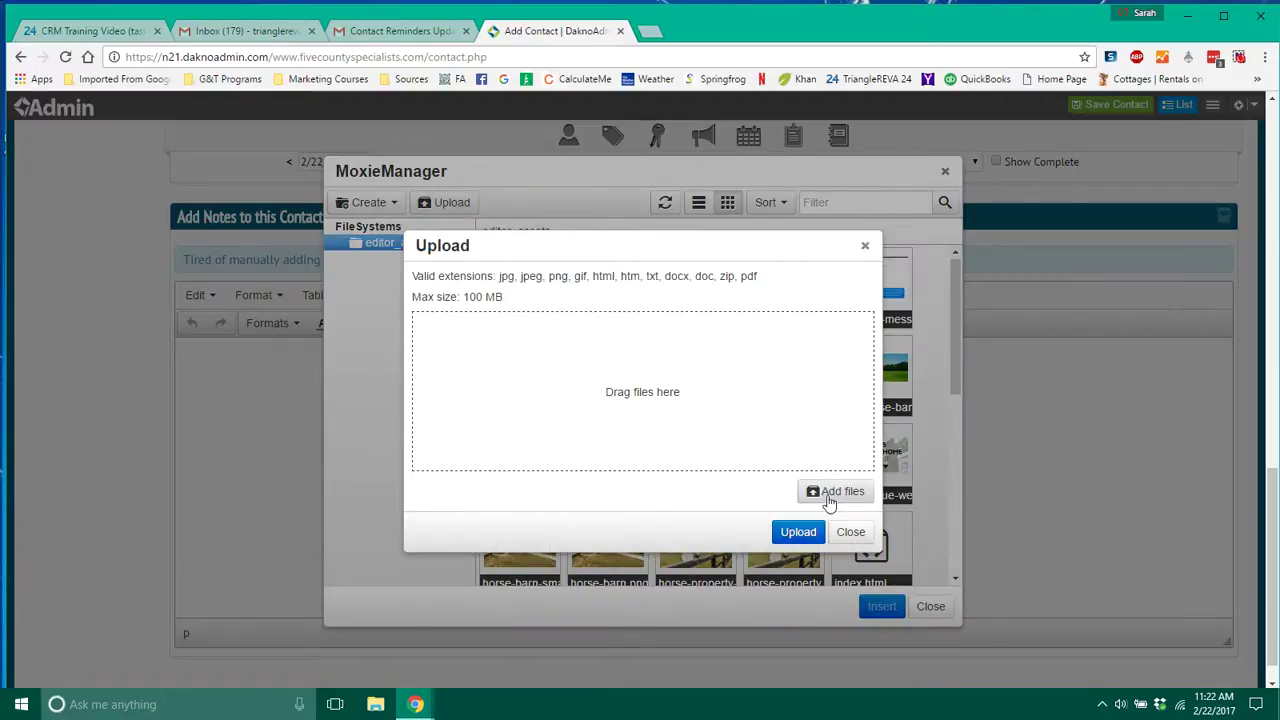
click(830, 491)
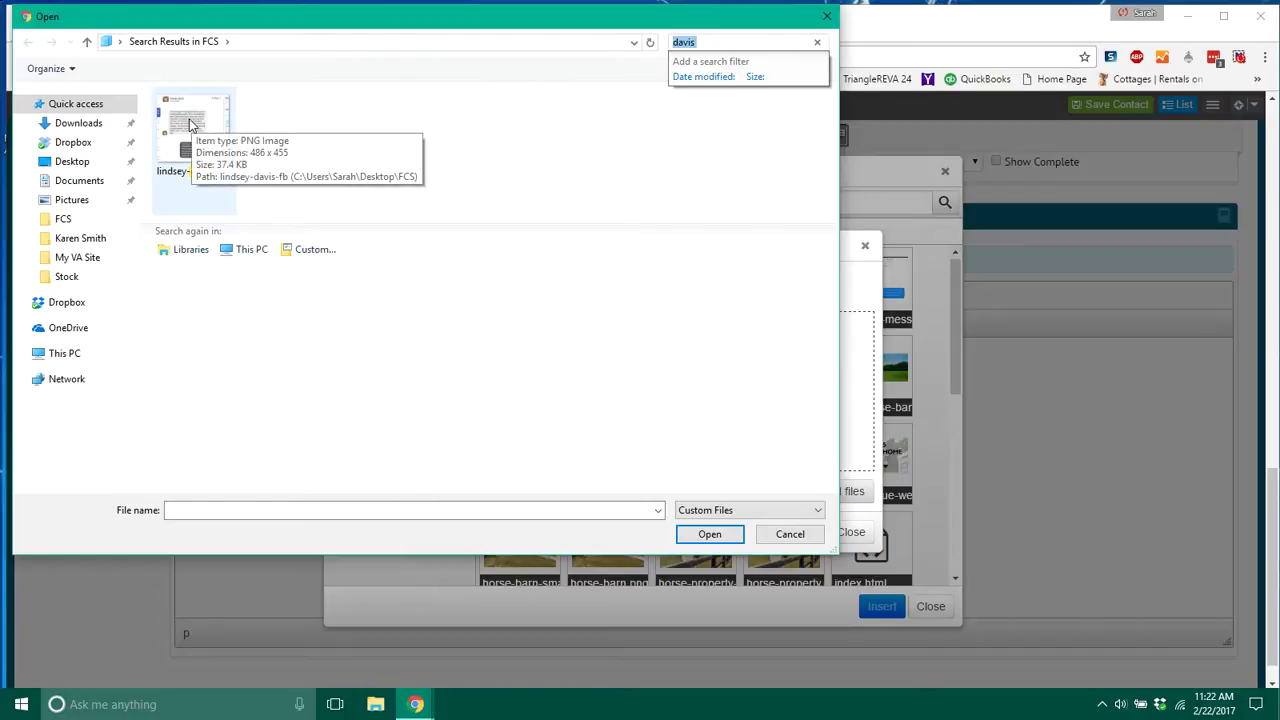
click(192, 124)
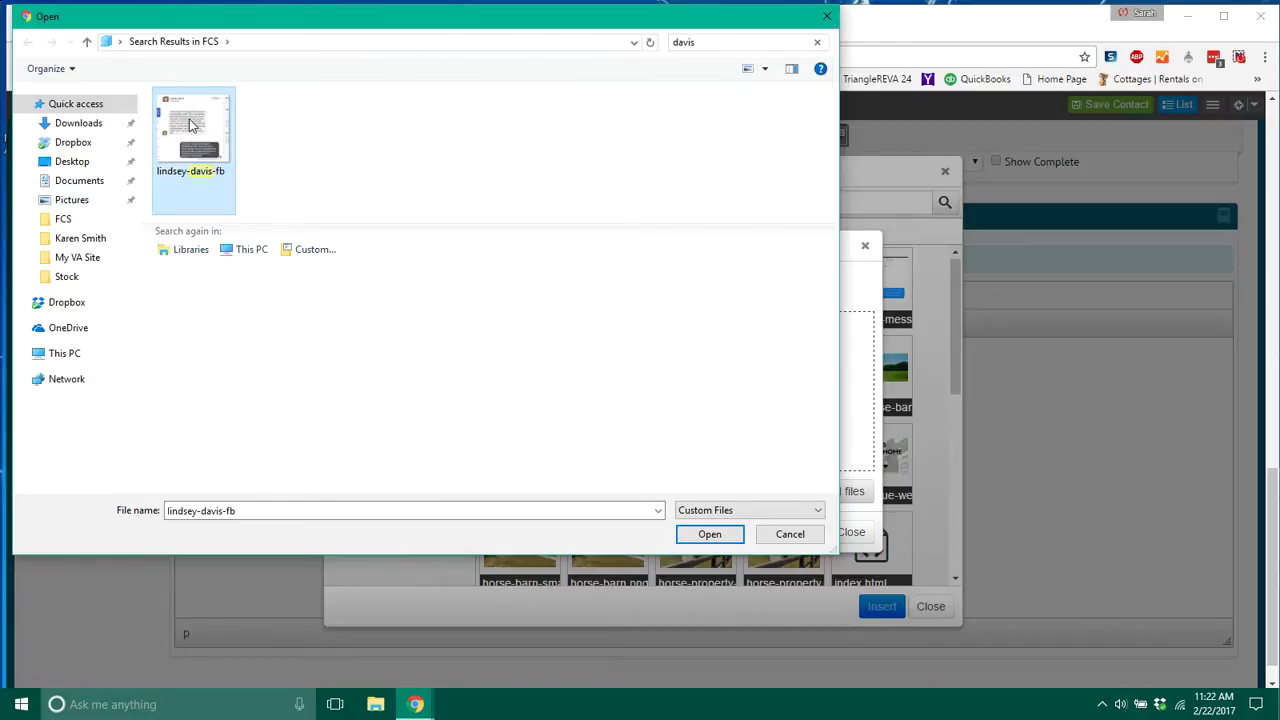
click(709, 535)
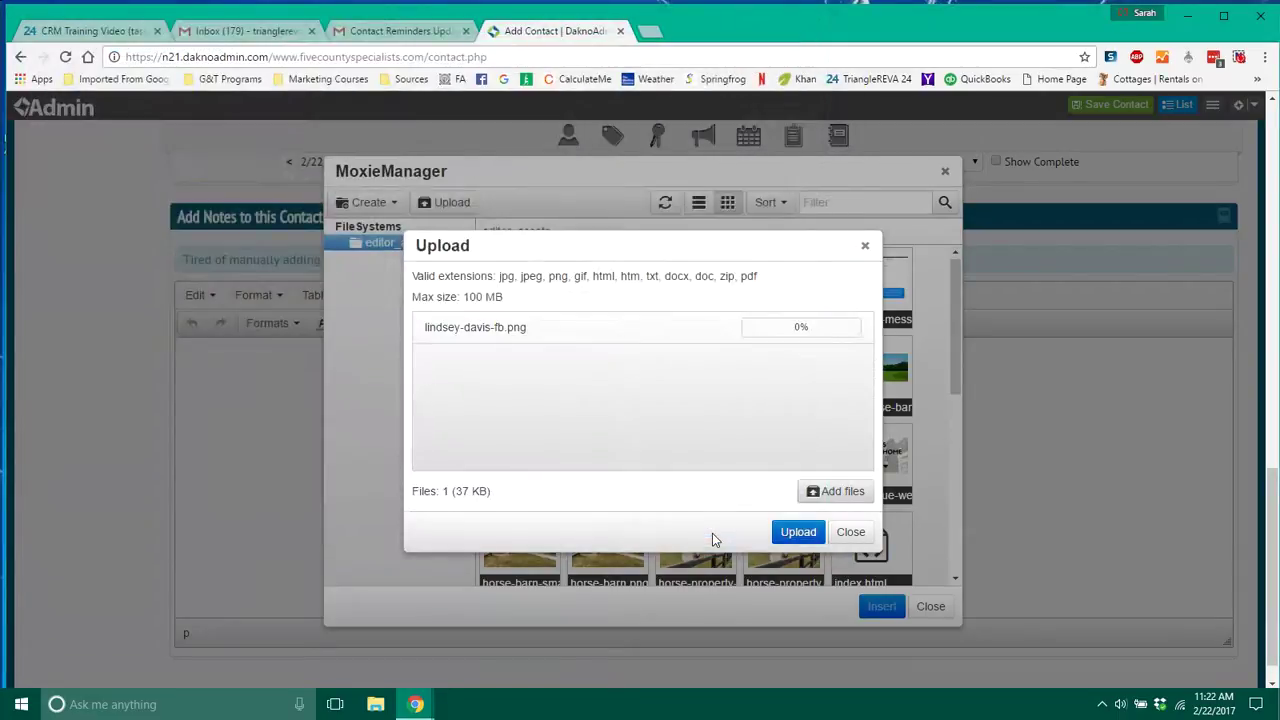
Upload the screenshot and set it as the image source at 486 x 455.
click(833, 497)
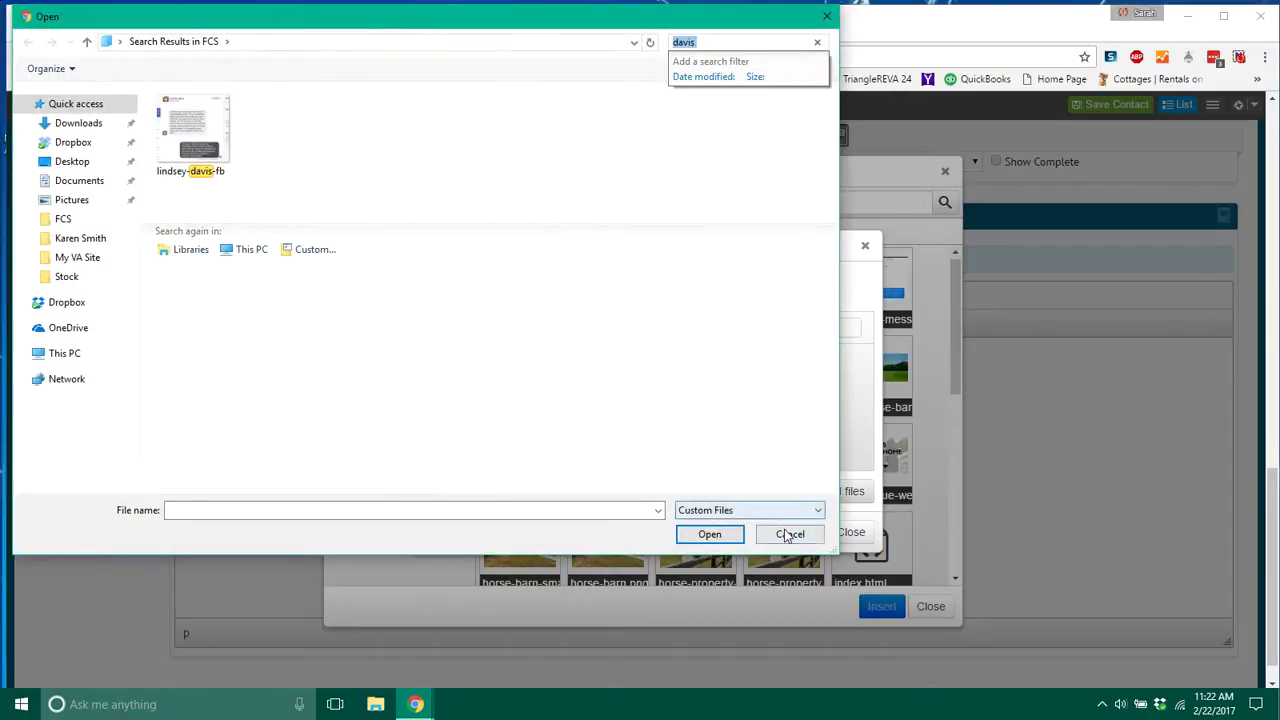
click(788, 534)
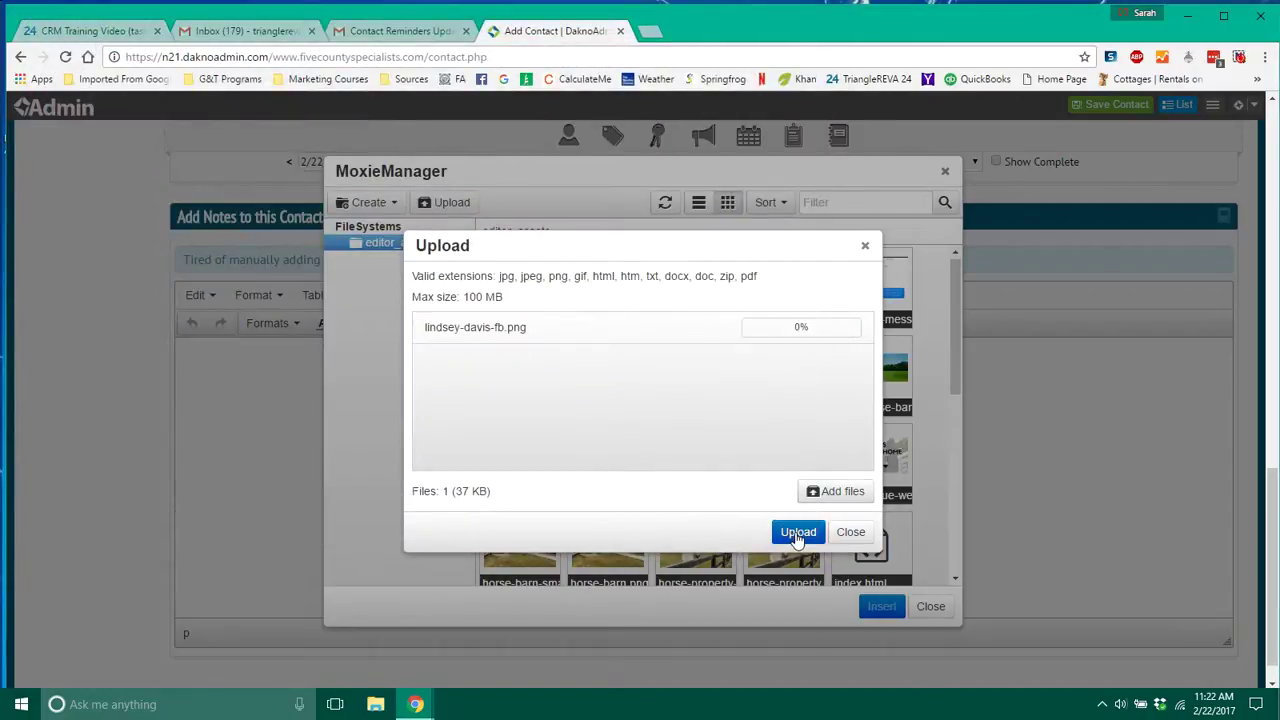
click(796, 533)
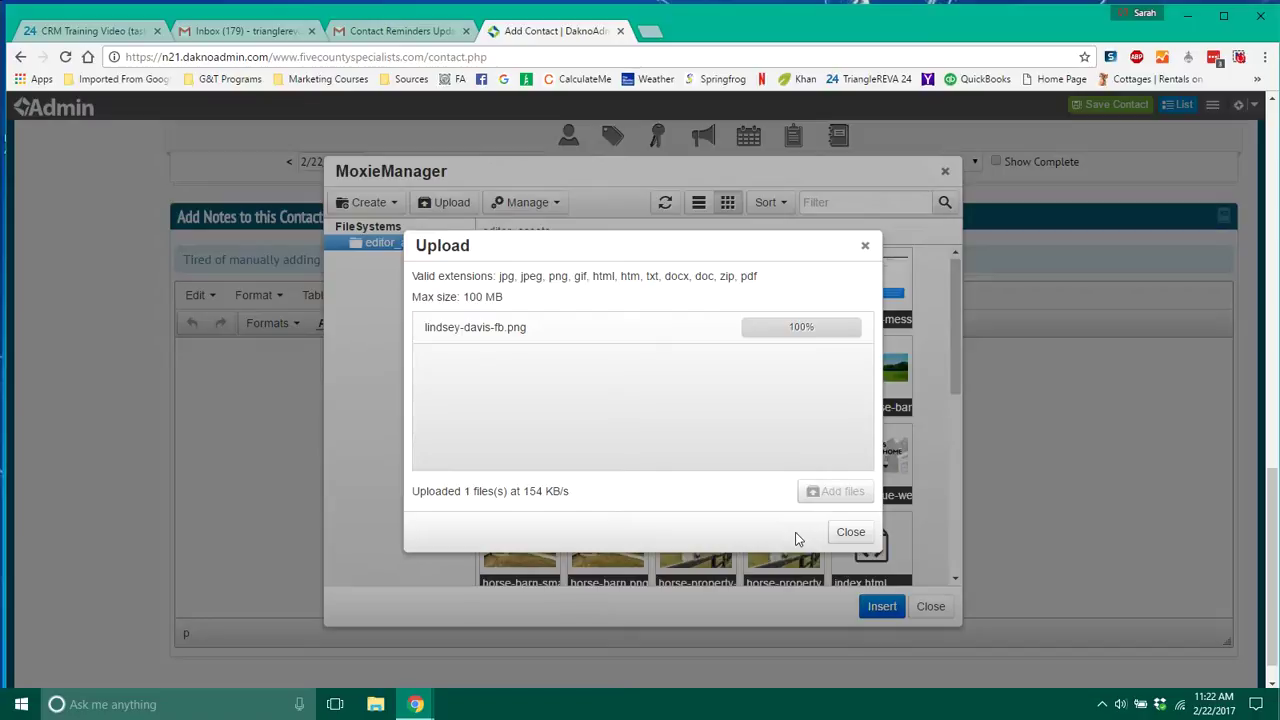
click(852, 533)
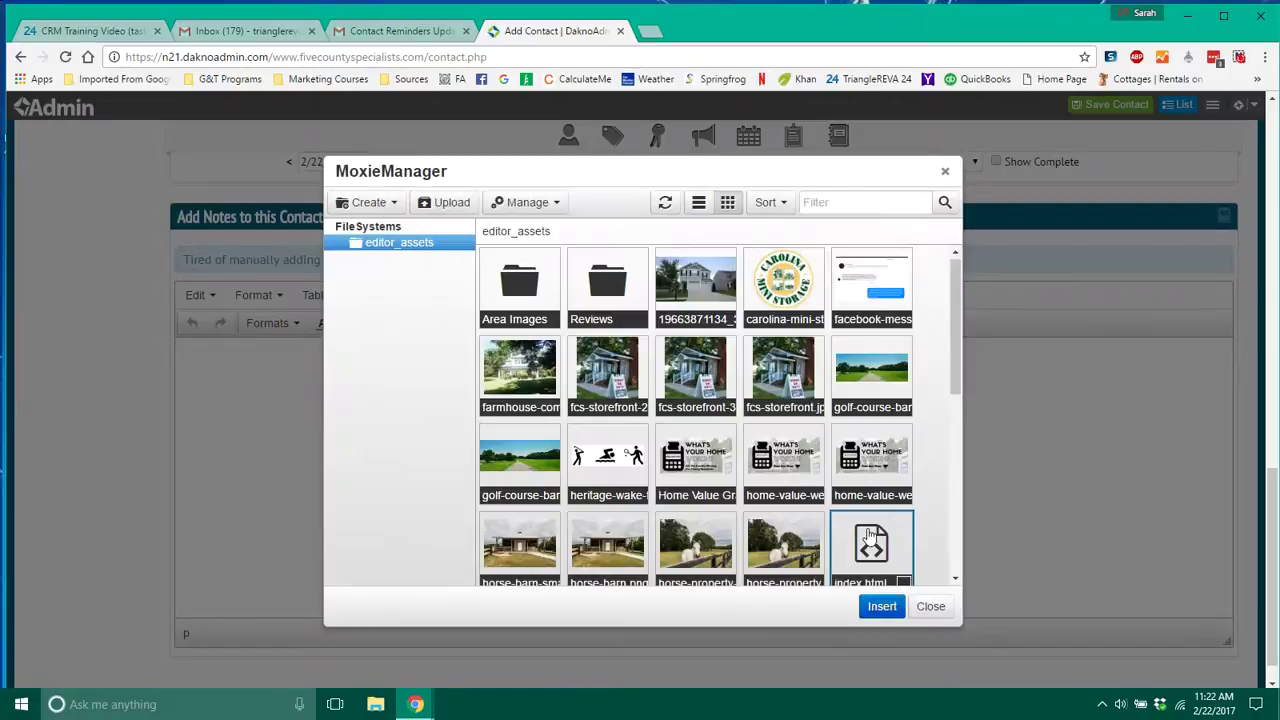
click(881, 606)
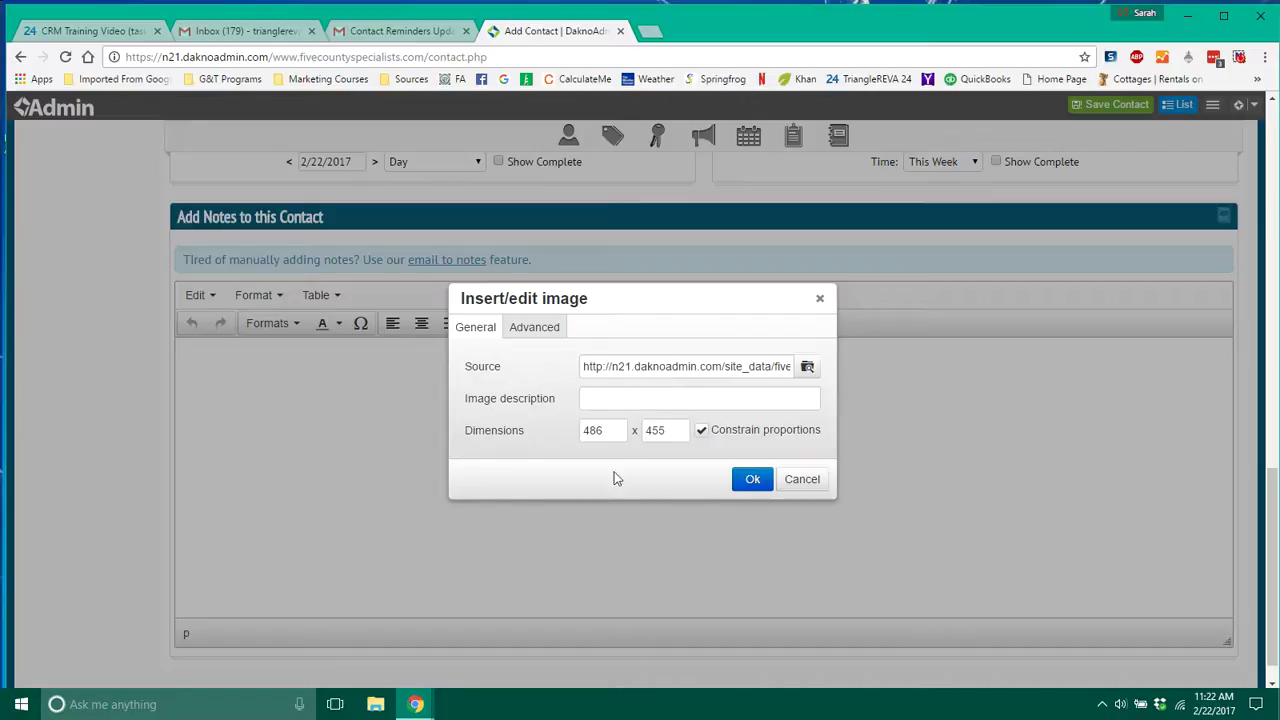
Insert the screenshot into the note body and deselect the image.
click(753, 479)
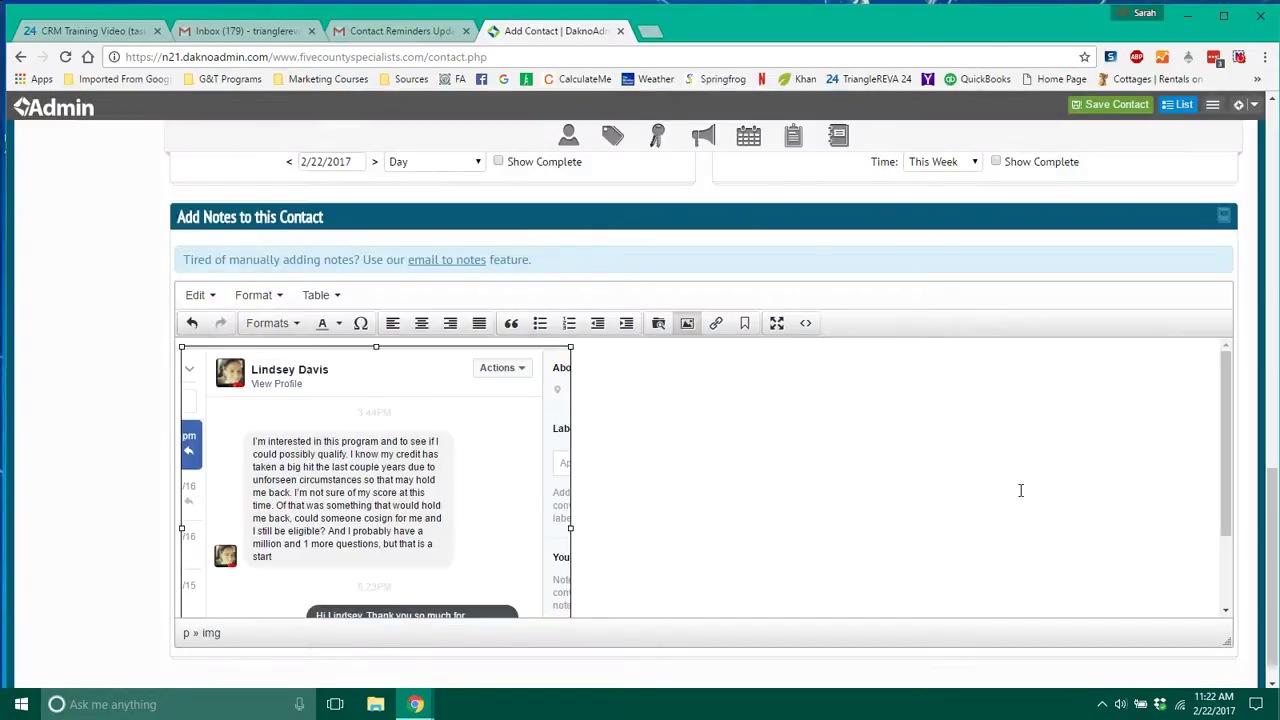
drag(1224, 407, 1220, 368)
click(720, 434)
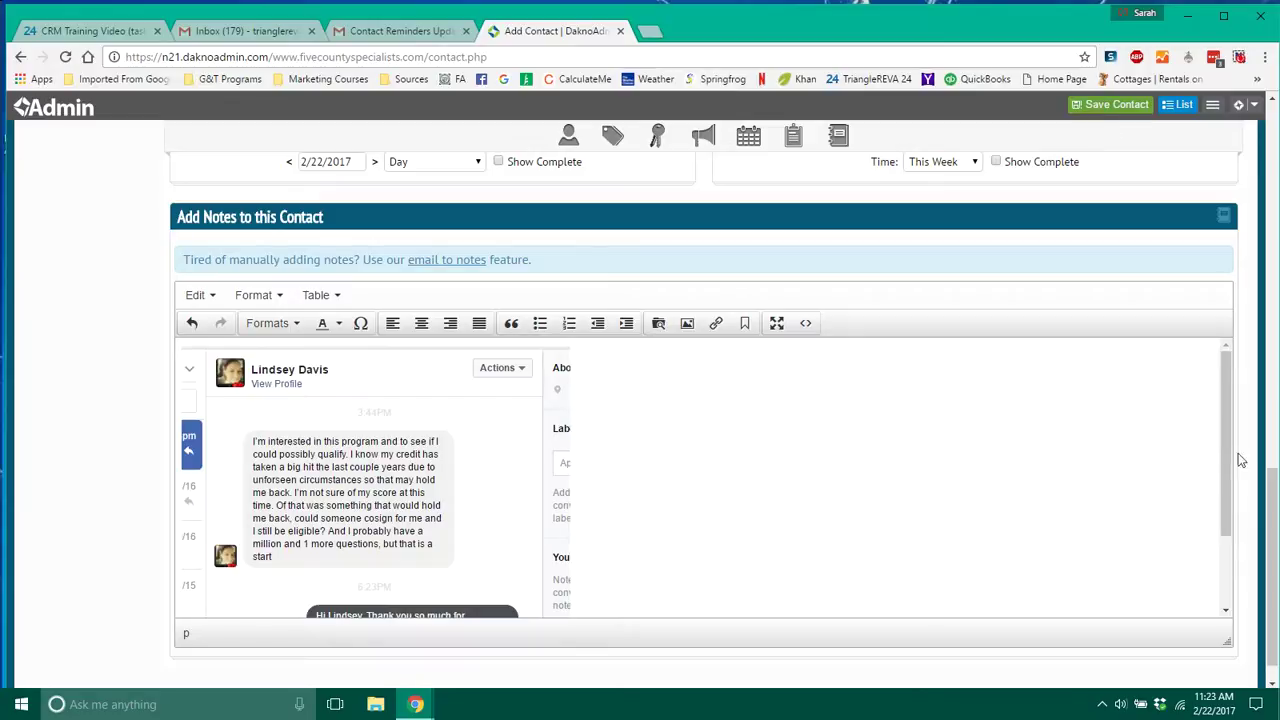
drag(1270, 554, 1275, 130)
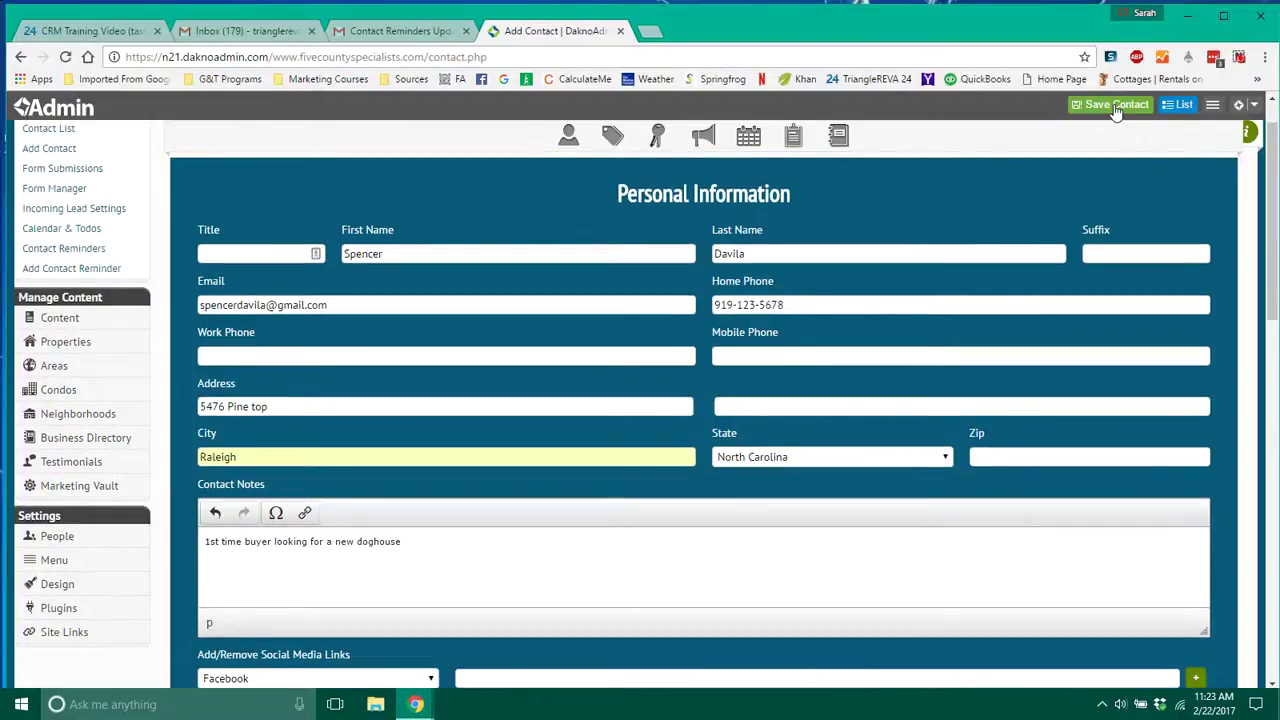
Save the contact and review the screenshot note and todo on its profile.
click(1116, 106)
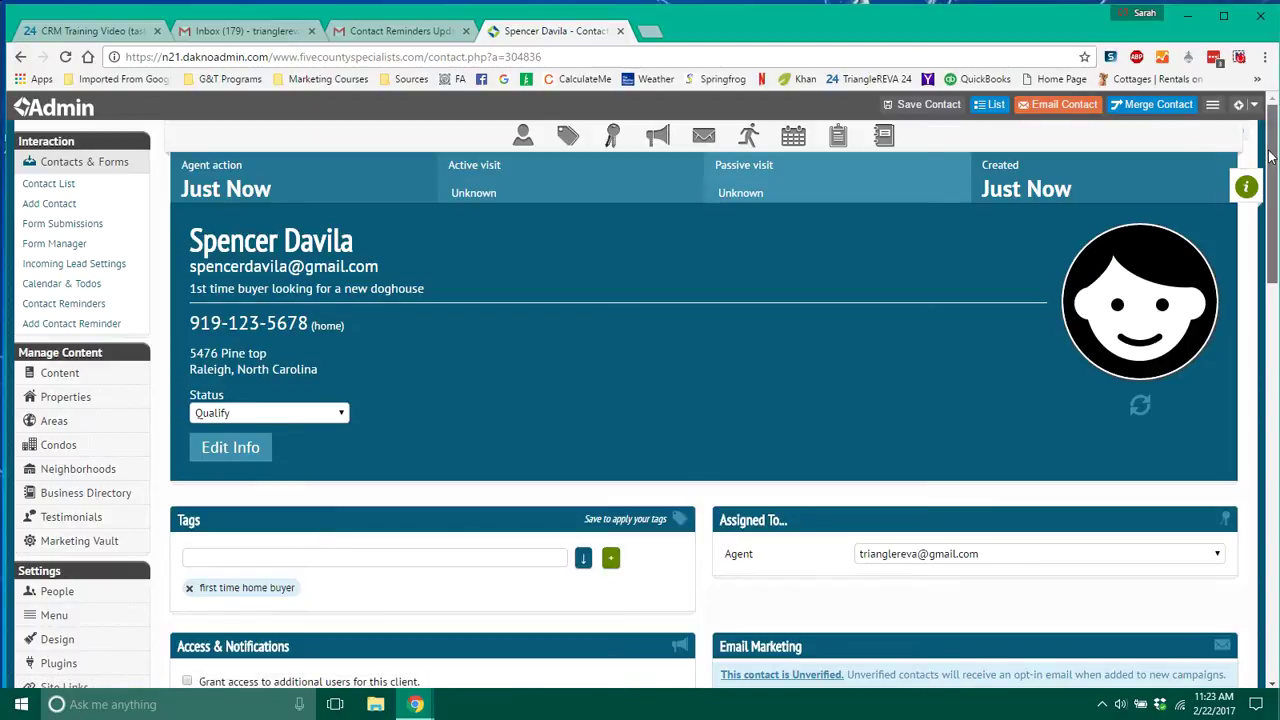
drag(1270, 155, 1264, 336)
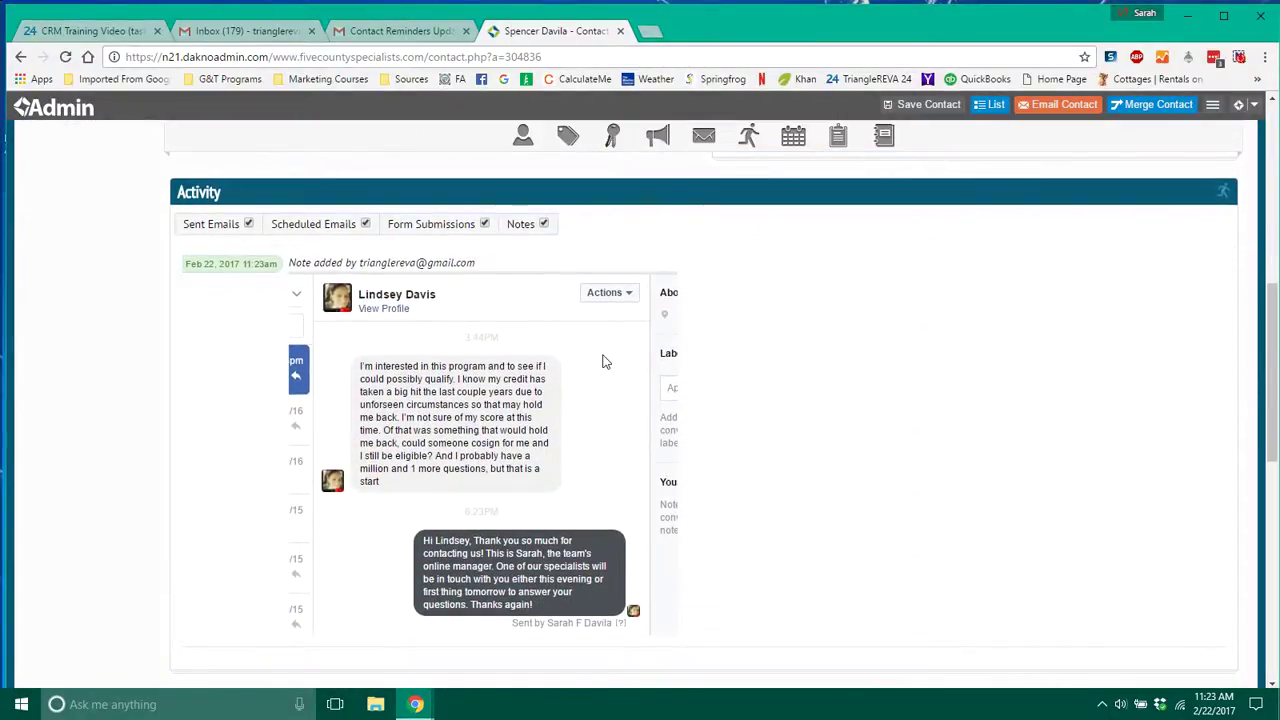
drag(1269, 318, 1273, 449)
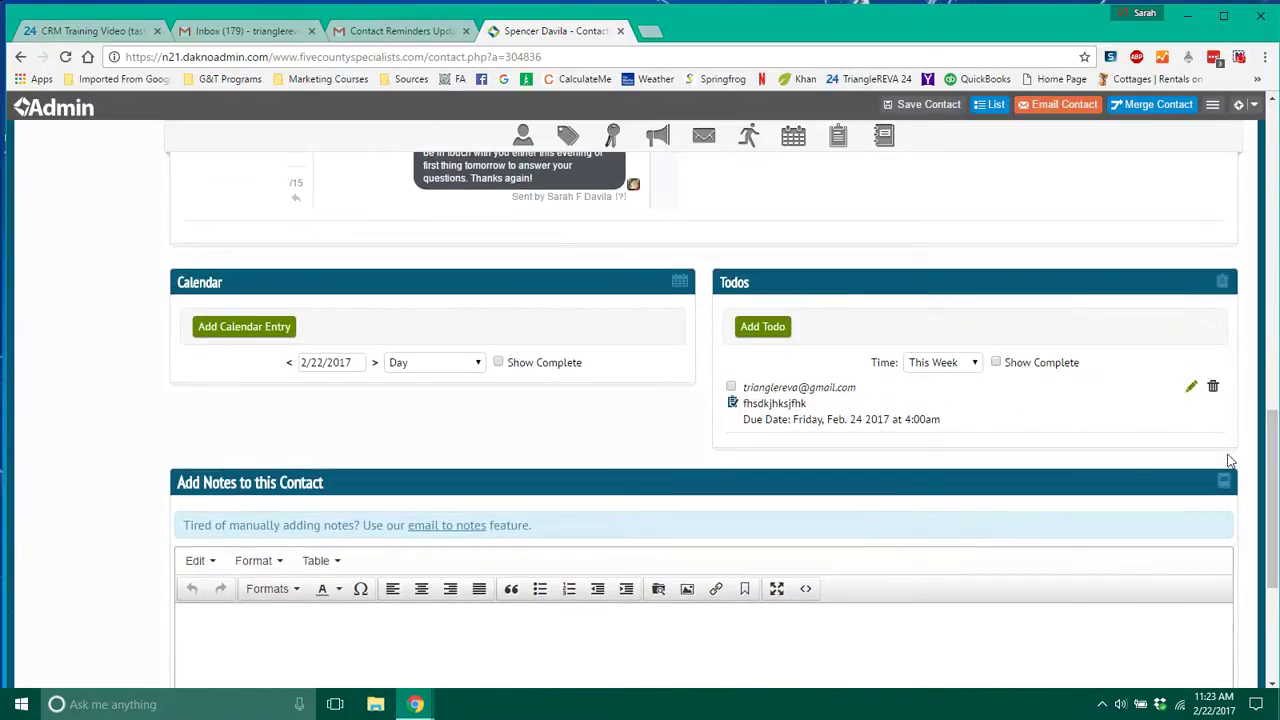
drag(970, 418, 782, 391)
click(1020, 428)
drag(1273, 428, 1218, 118)
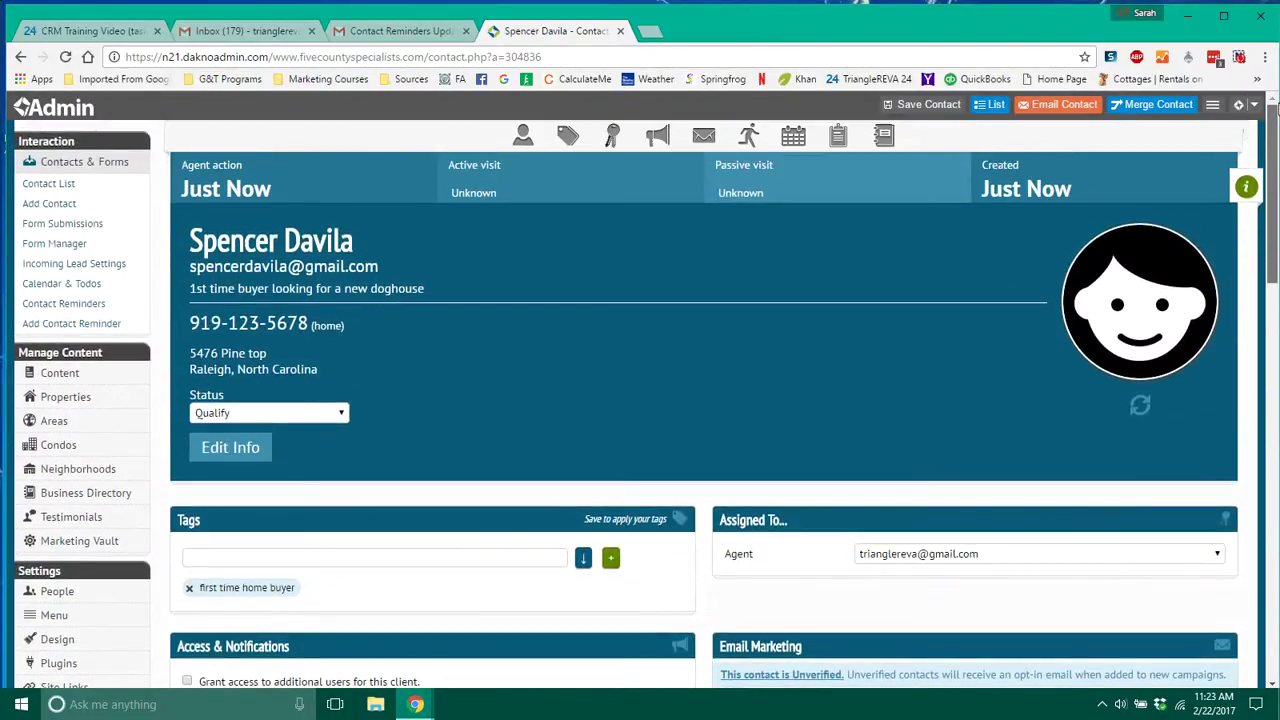